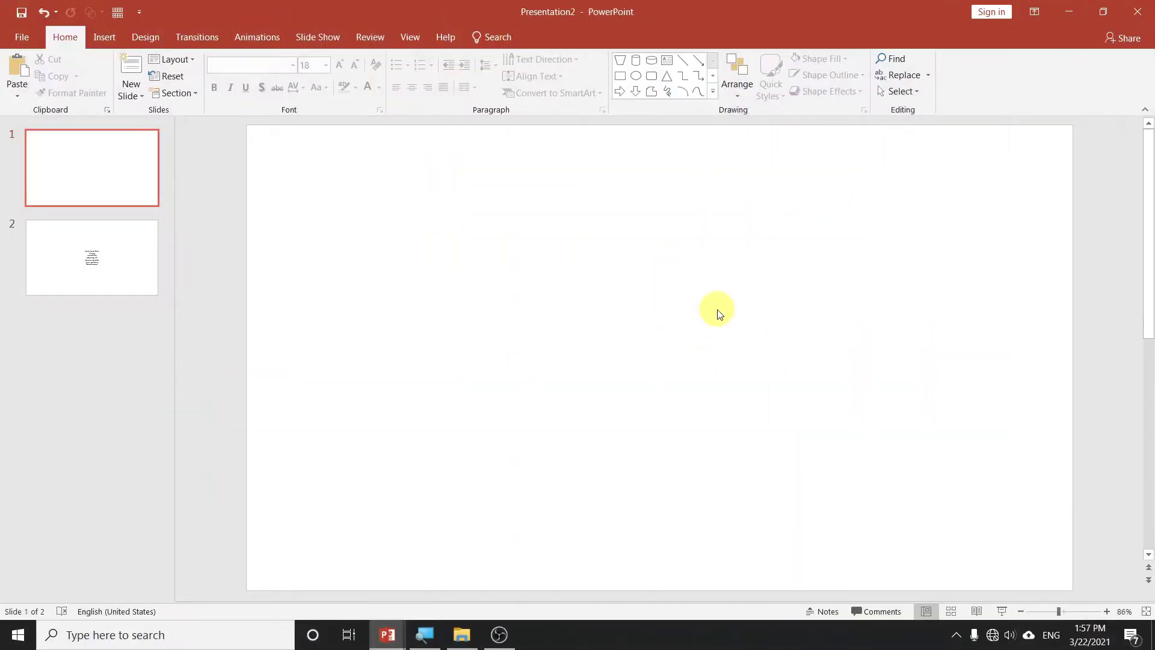
Apply the light grey preset radial gradient as slide 1's background.
right_click(719, 292)
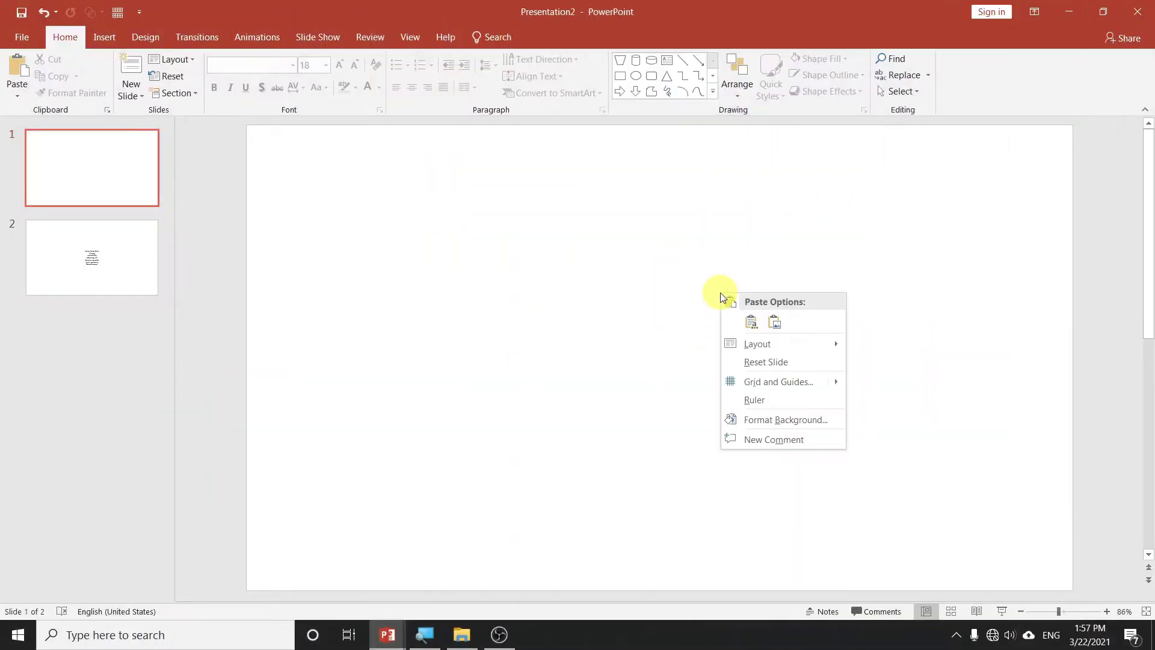
left_click(786, 419)
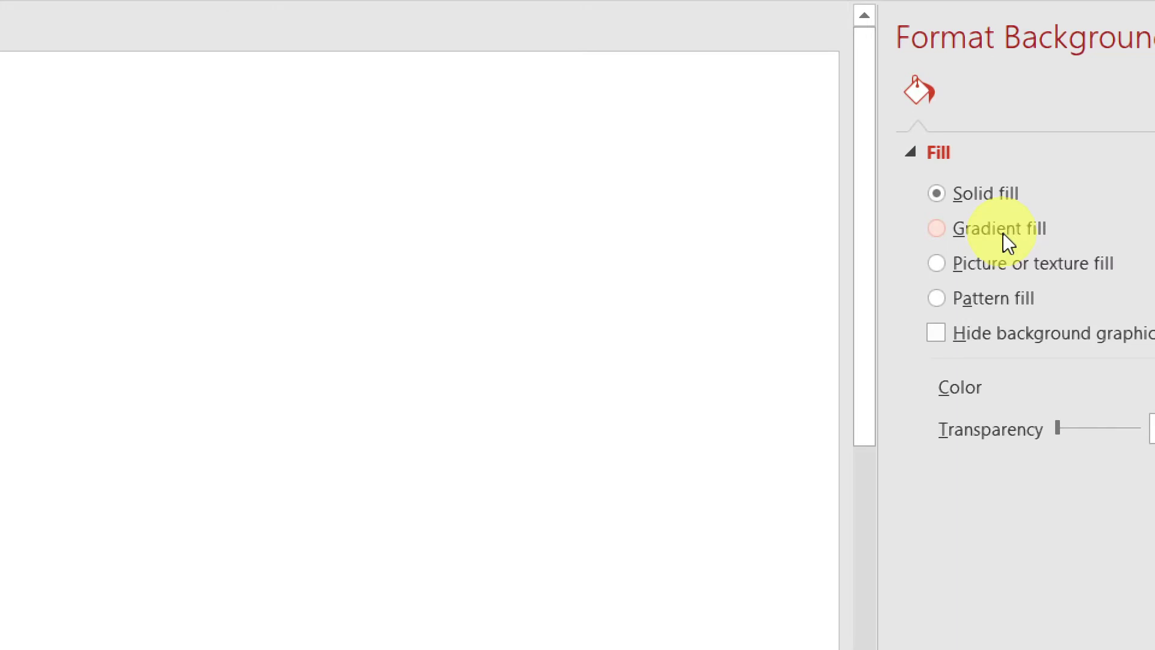
left_click(1004, 232)
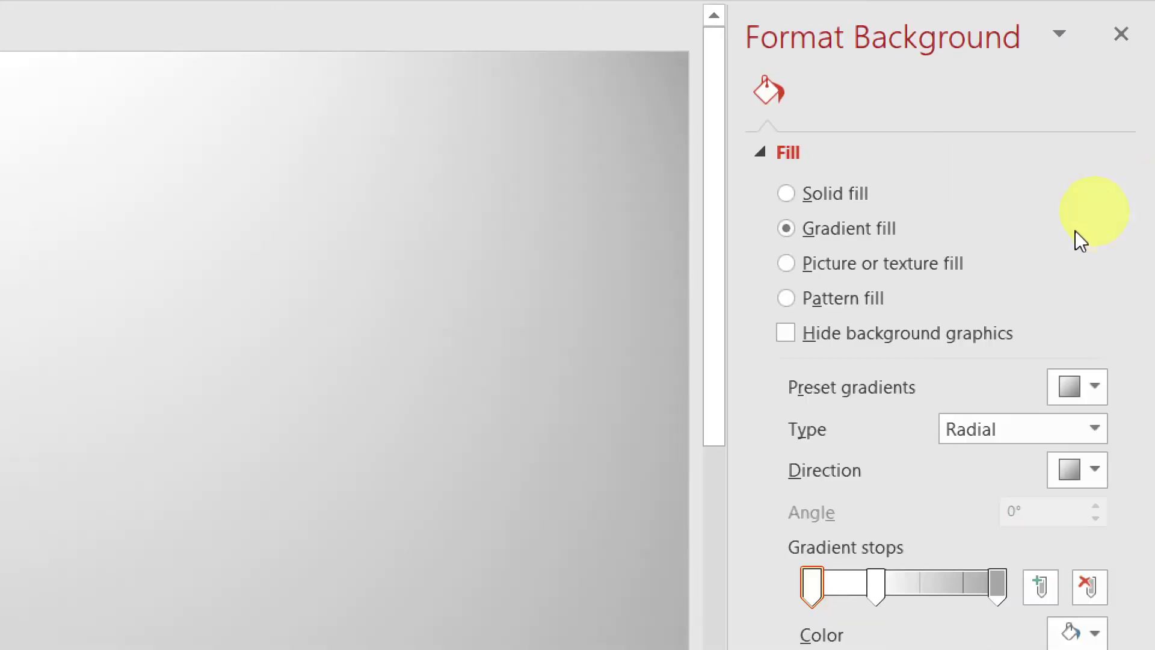
left_click(1094, 379)
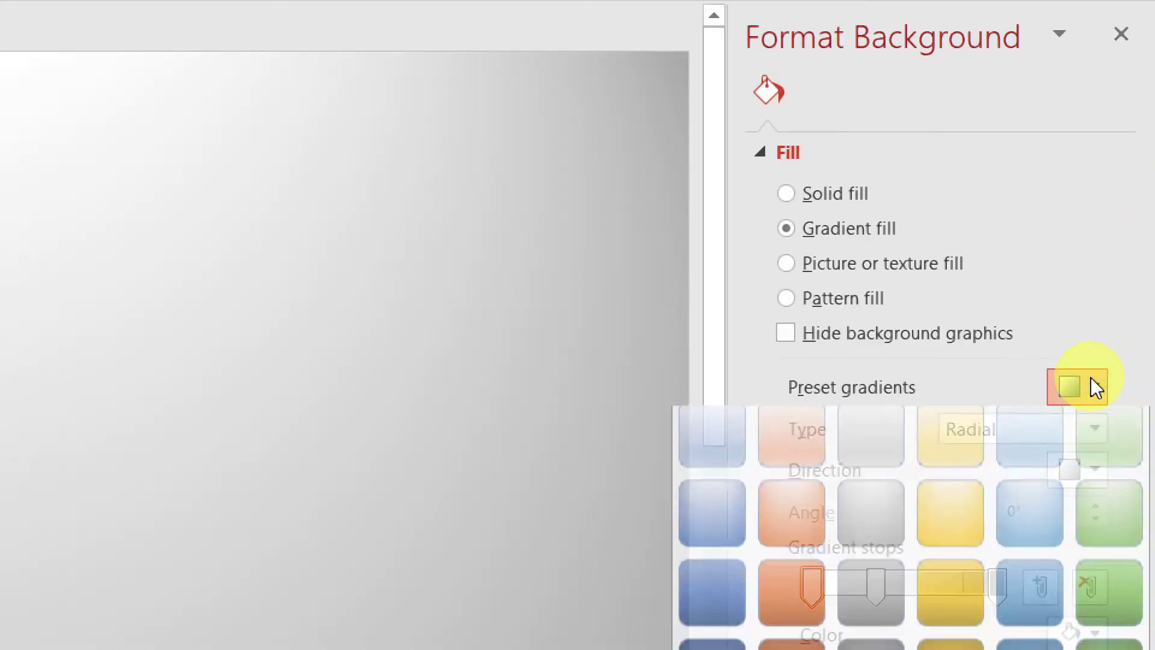
left_click(854, 542)
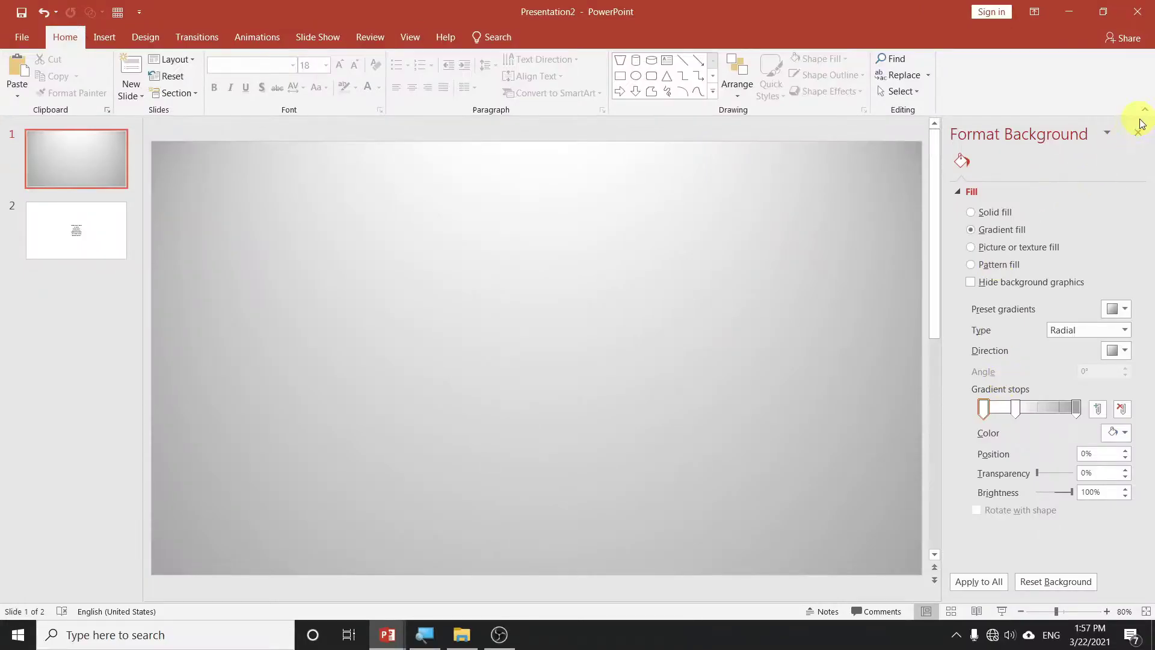
left_click(1138, 133)
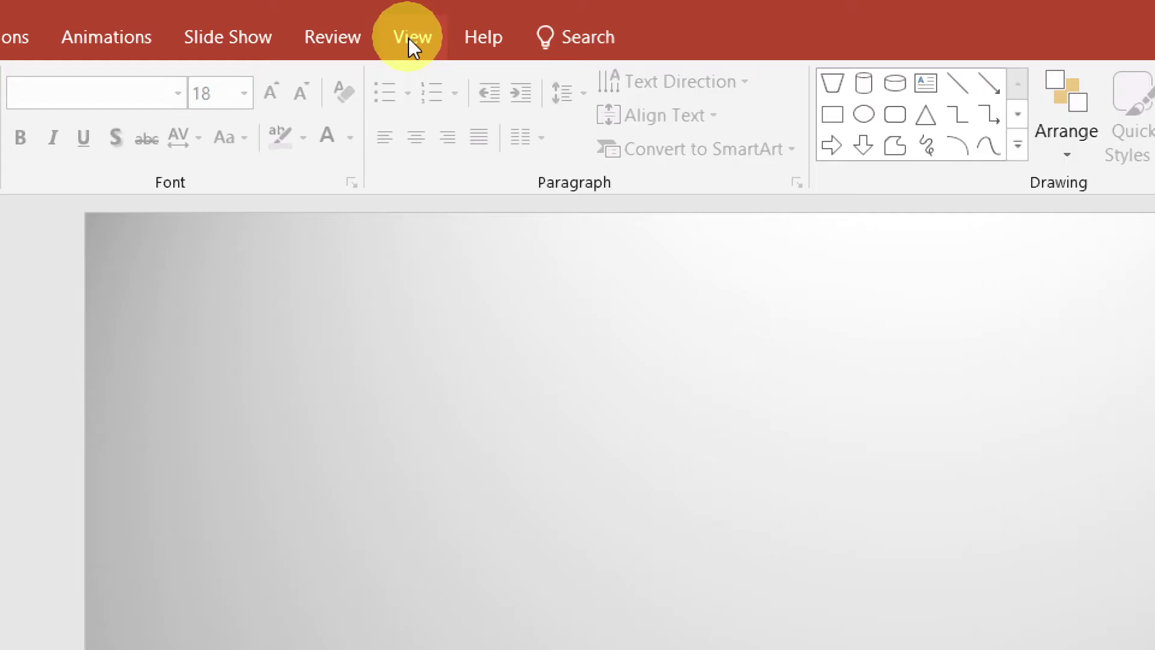
Show gridlines and guides, then draw a centred 5.99-inch blue square with no outline.
left_click(410, 38)
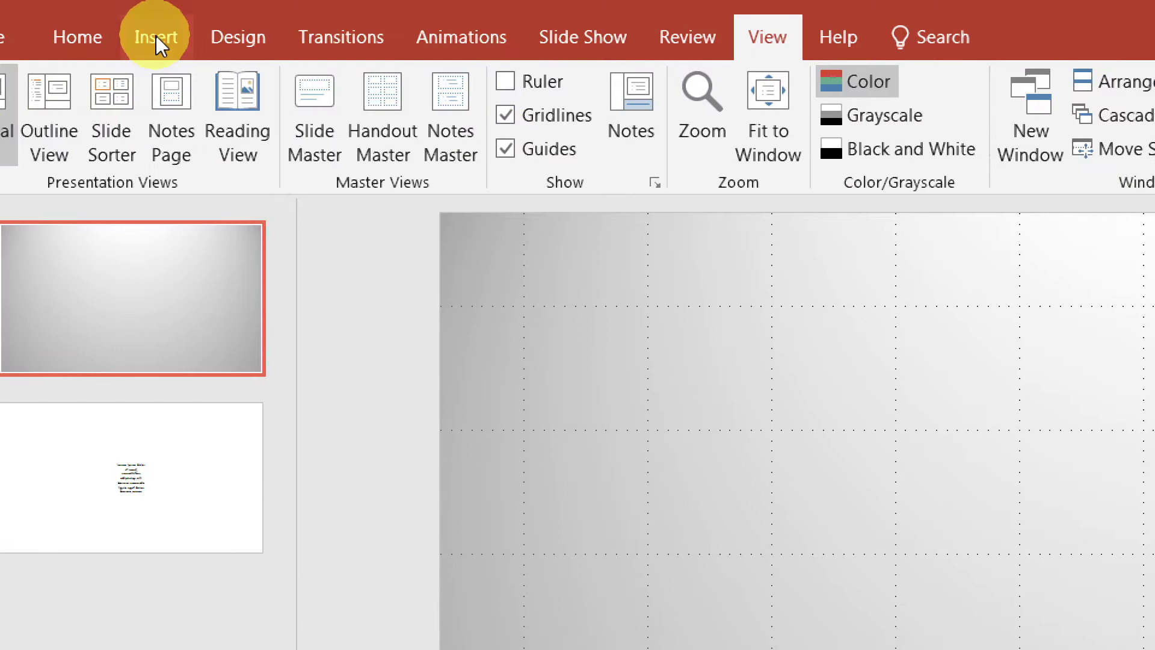
left_click(157, 36)
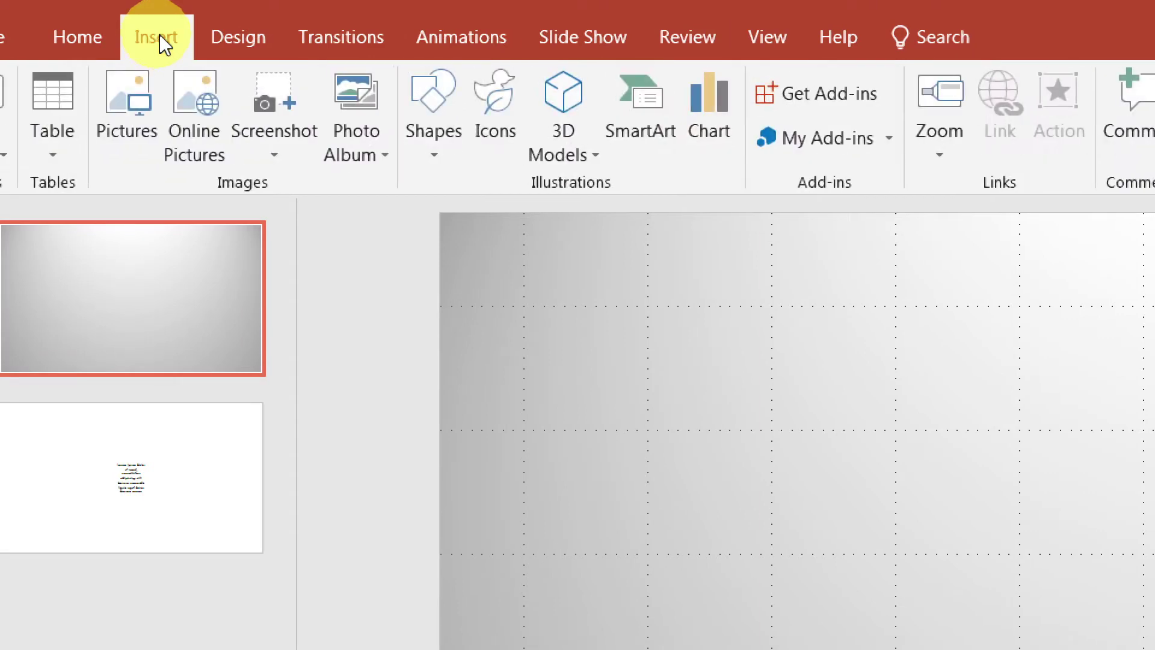
left_click(435, 146)
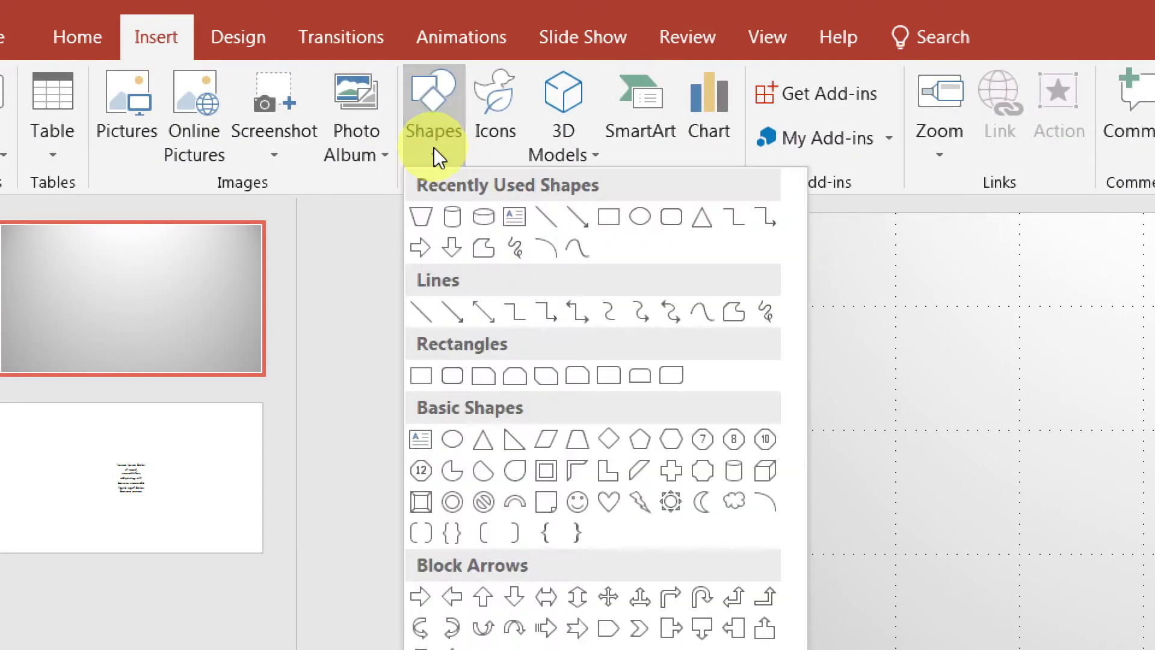
left_click(421, 376)
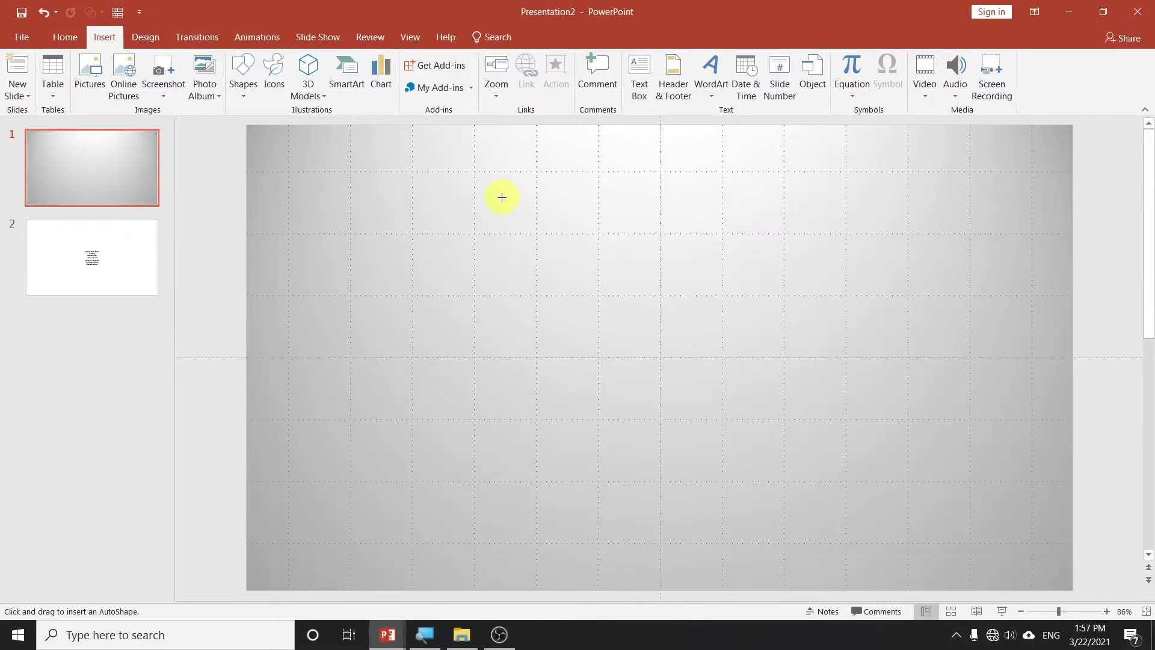
left_click_drag(502, 197, 875, 550)
mouse_move(795, 454)
left_mouse_down()
mouse_move(783, 413)
mouse_move(765, 427)
left_mouse_up()
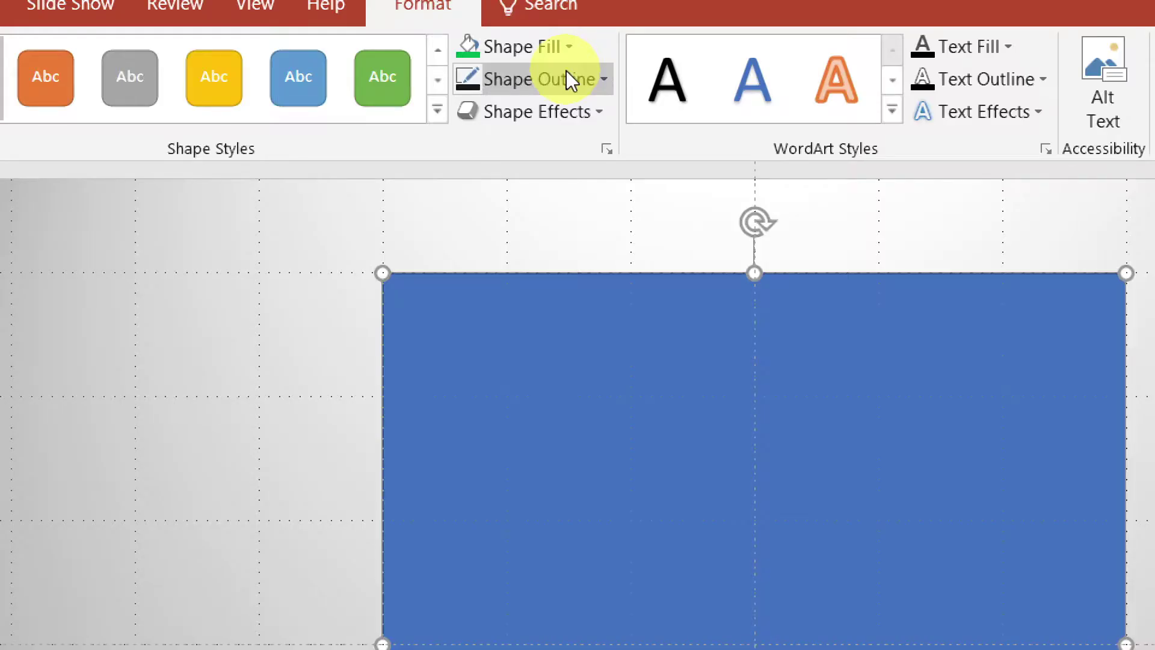
left_click(569, 75)
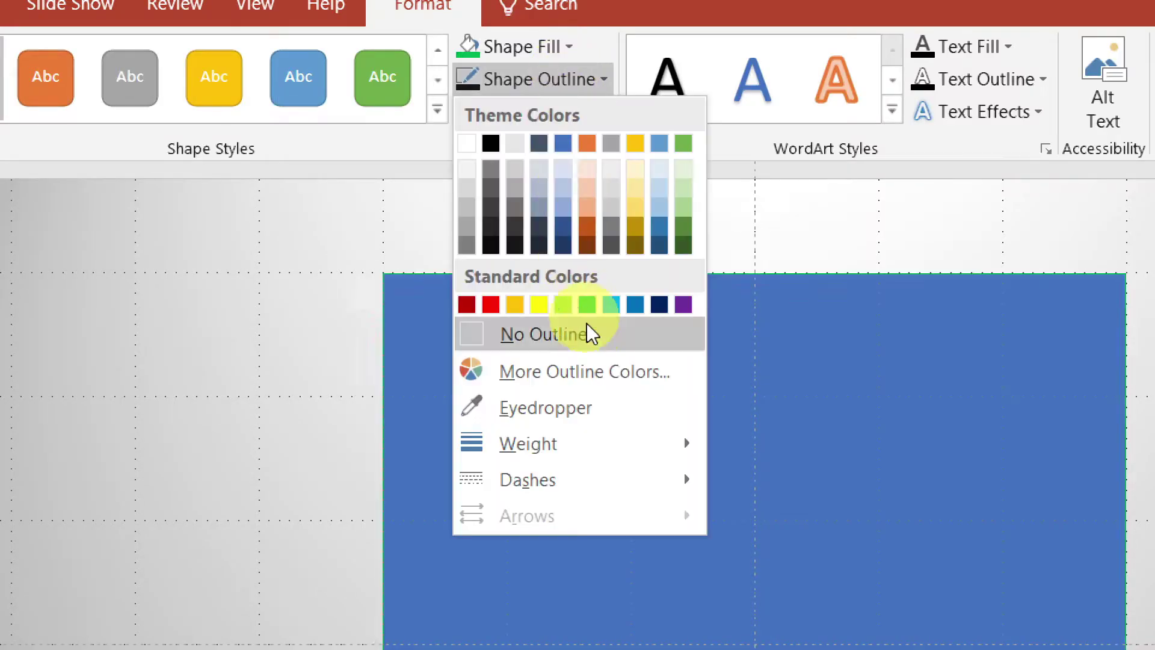
left_click(490, 335)
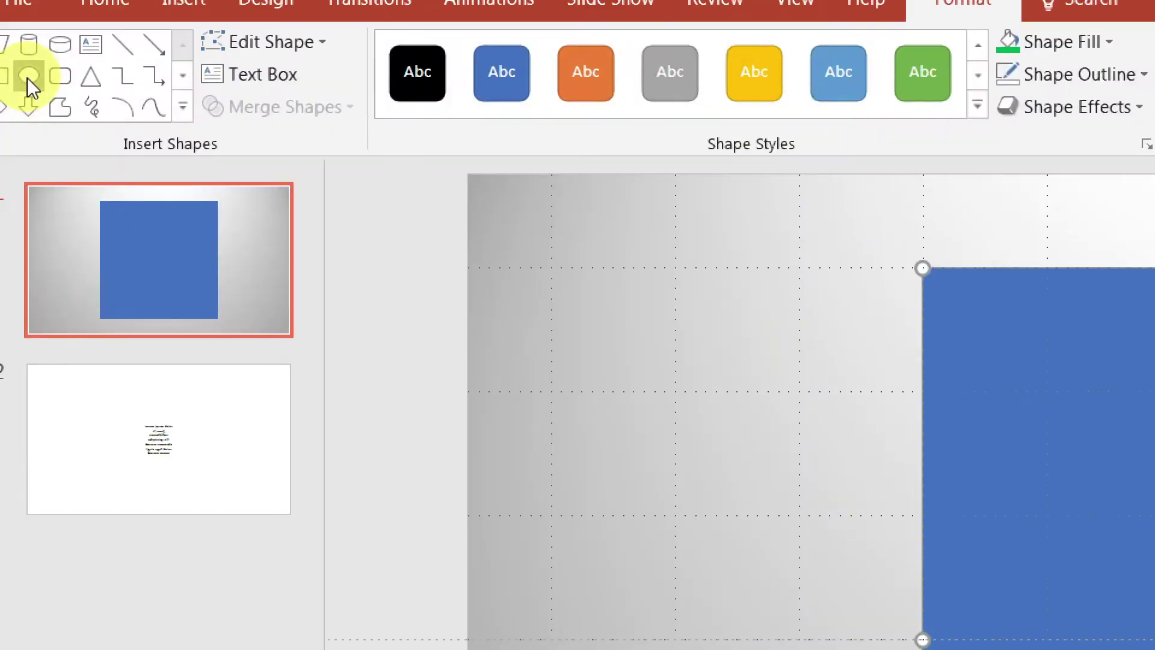
Draw a yellow circle, resize it to 1.61 inches, and place it at the square's top.
left_click(27, 78)
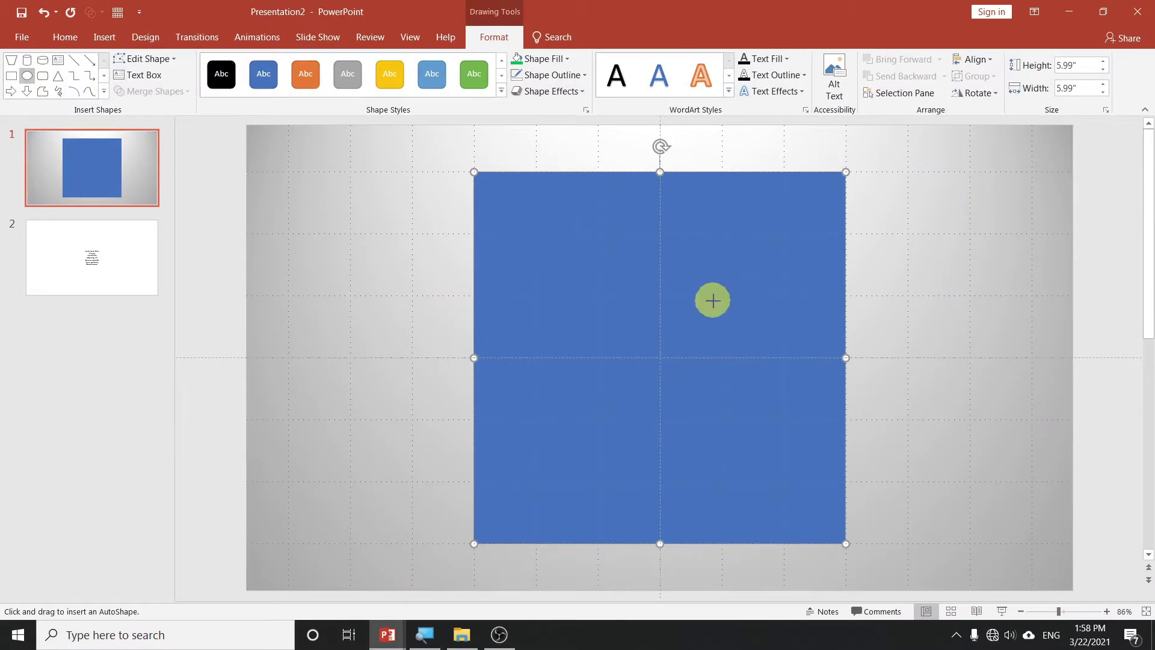
left_click_drag(727, 309, 727, 310)
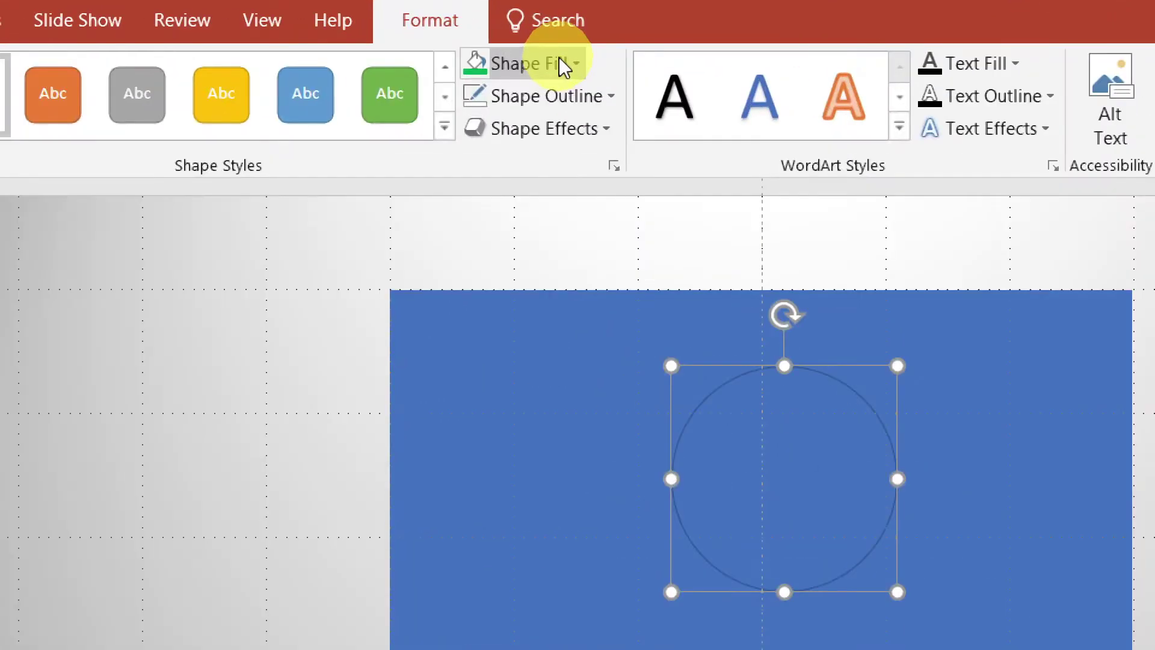
left_click(563, 65)
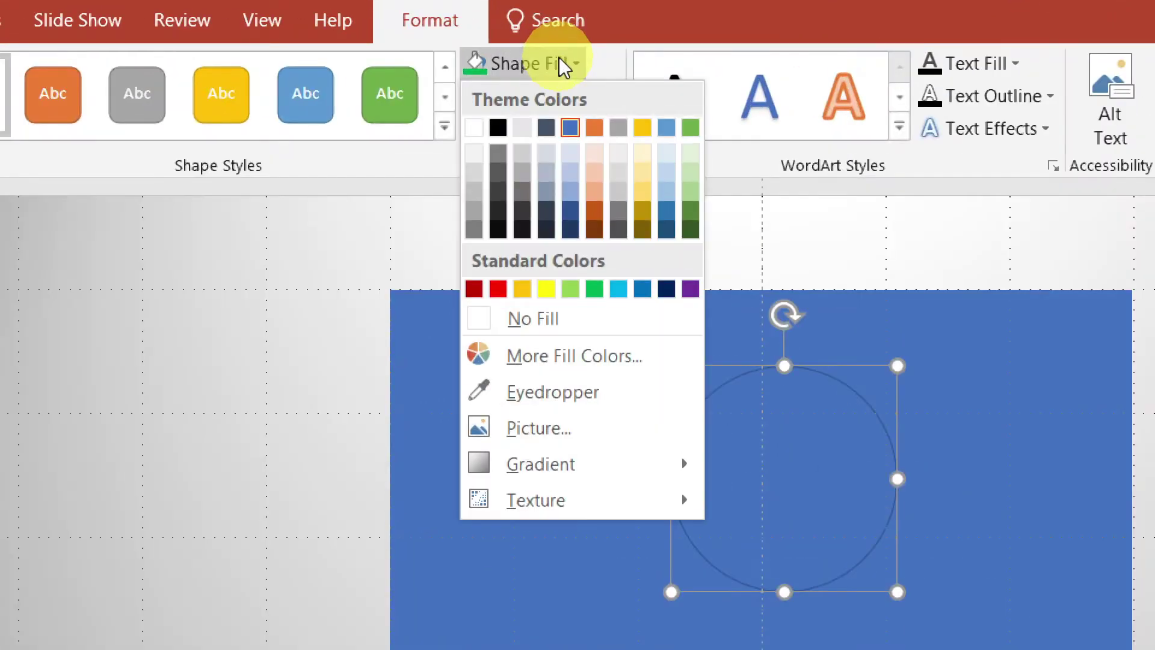
left_click(524, 285)
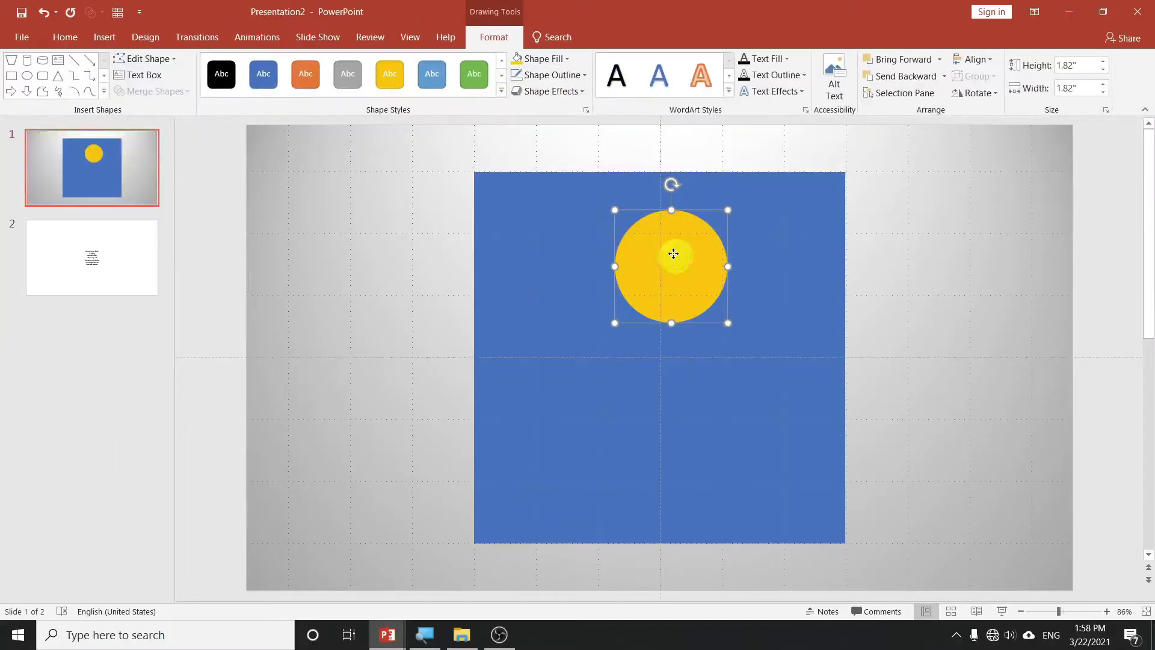
left_click_drag(670, 253, 659, 215)
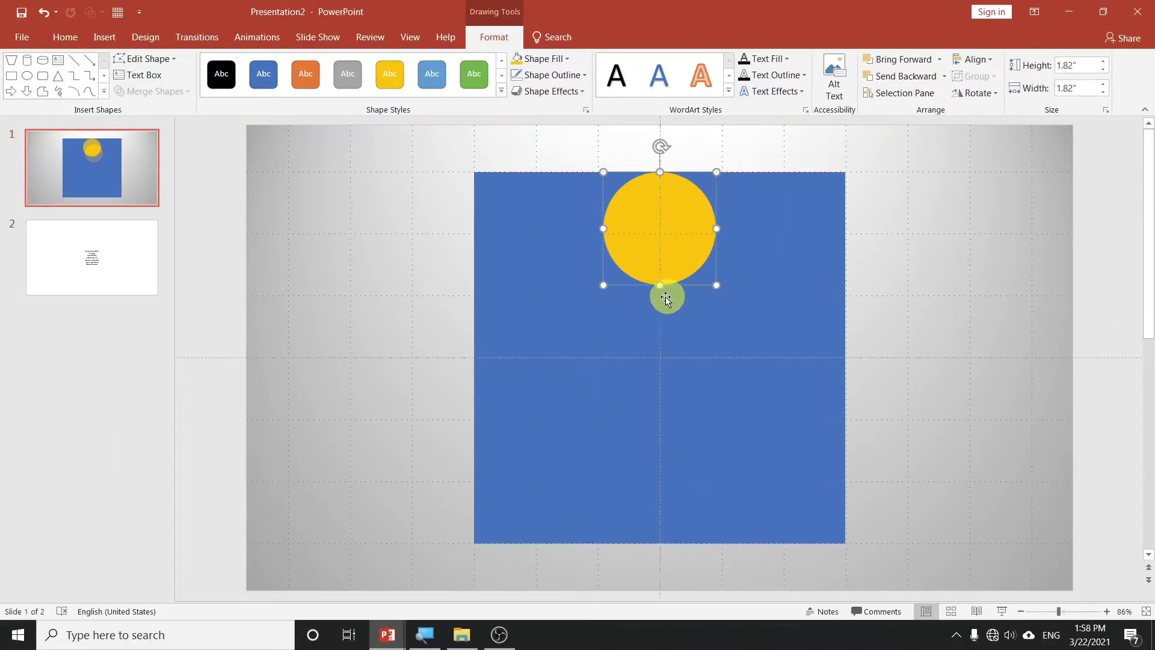
left_click_drag(605, 286, 616, 272)
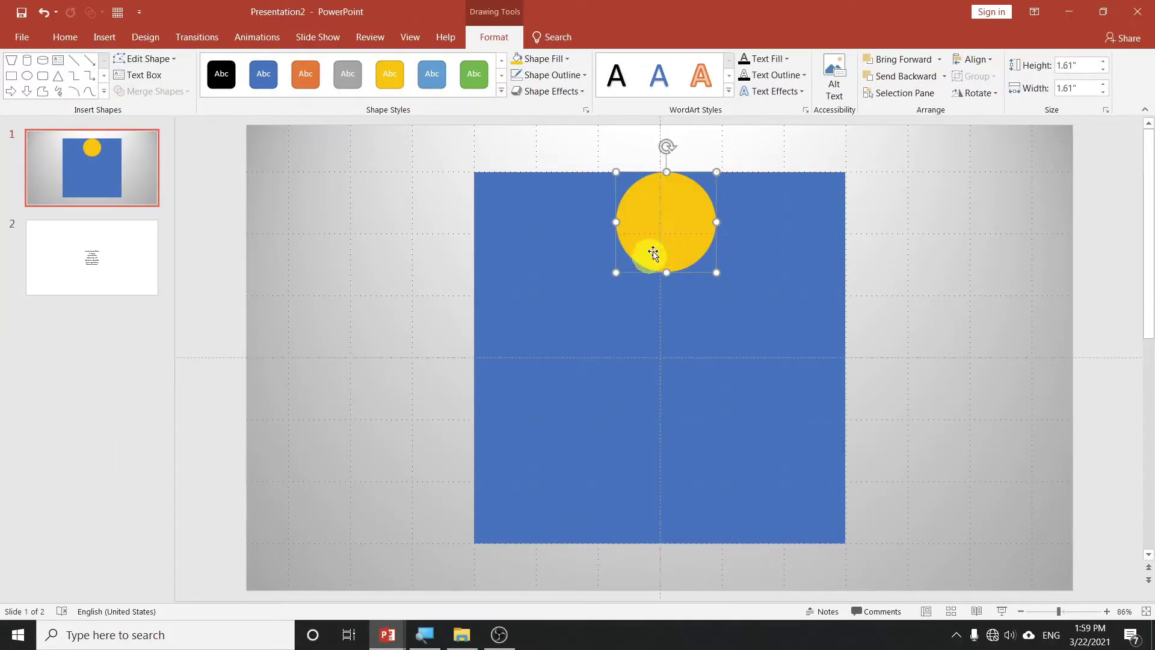
mouse_move(670, 205)
left_mouse_down()
mouse_move(671, 219)
mouse_move(685, 223)
left_mouse_up()
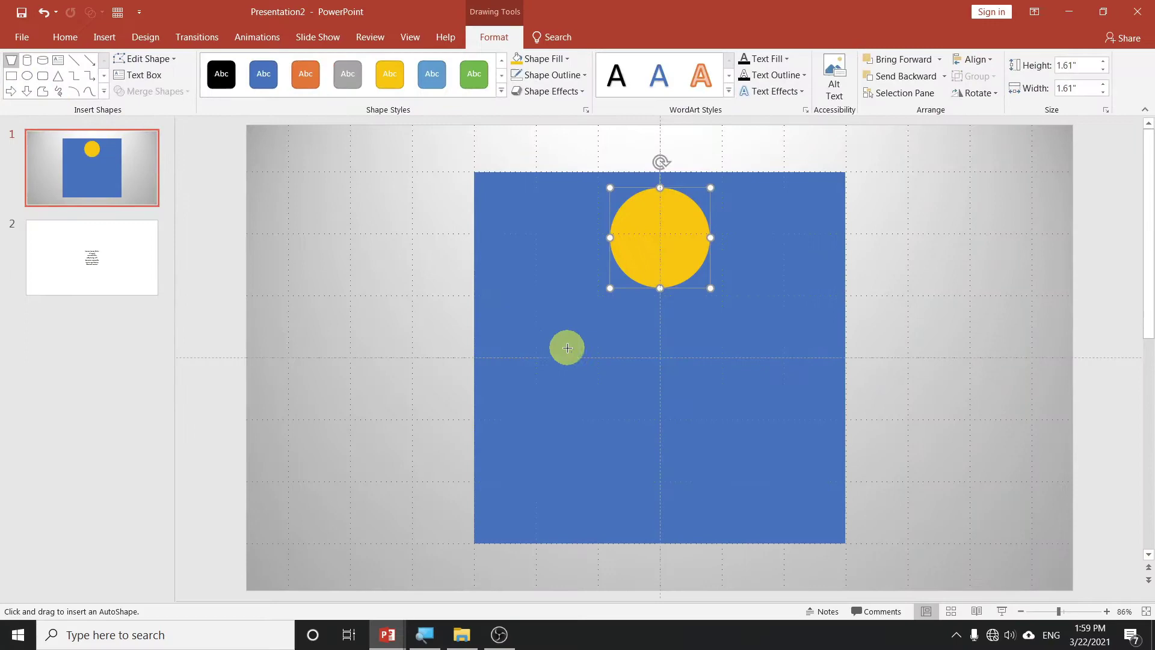
Add a yellow trapezoid under the circle and merge the two into one bulb shape.
left_click_drag(568, 348, 655, 407)
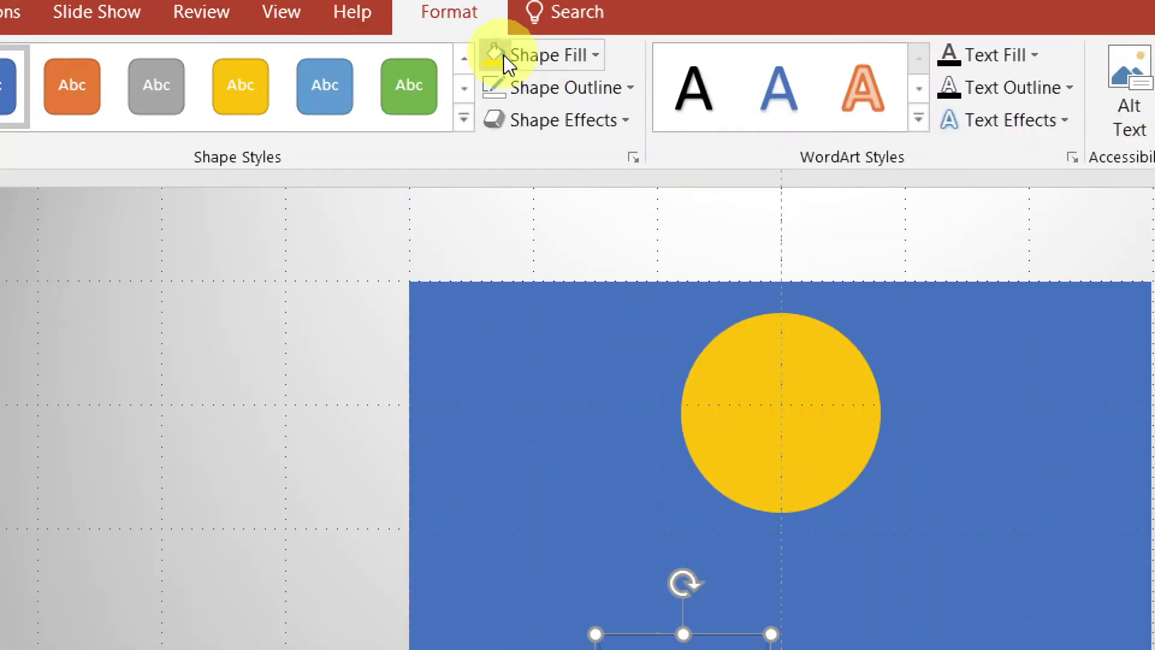
left_click(496, 57)
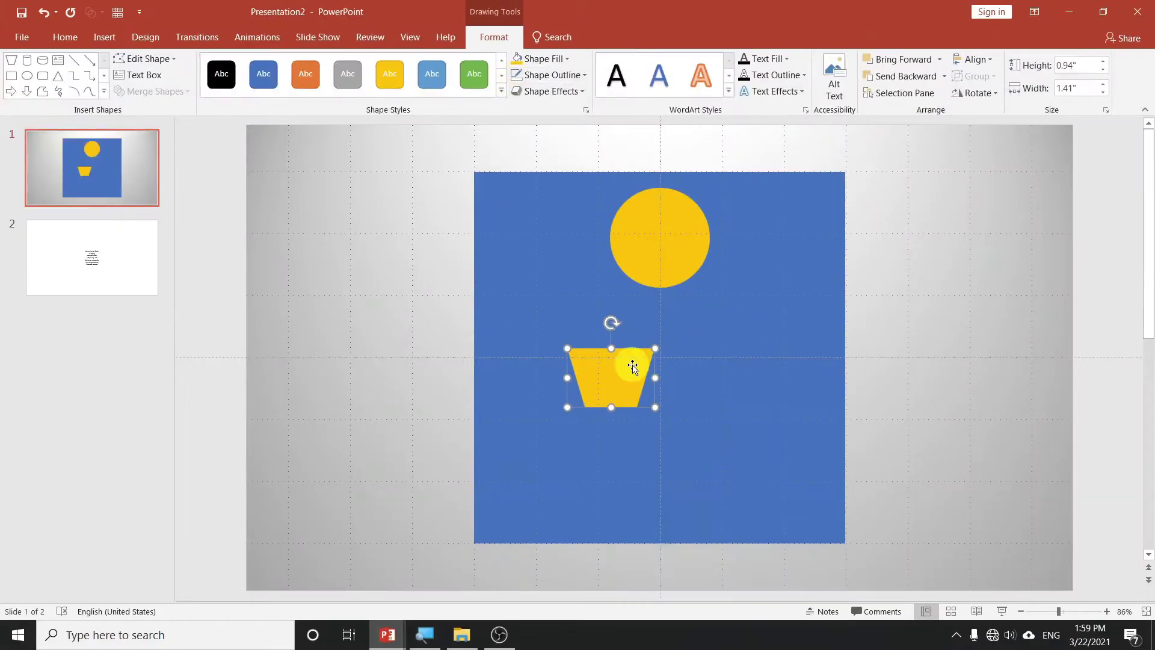
mouse_move(633, 366)
left_mouse_down()
mouse_move(684, 281)
mouse_move(678, 266)
left_mouse_up()
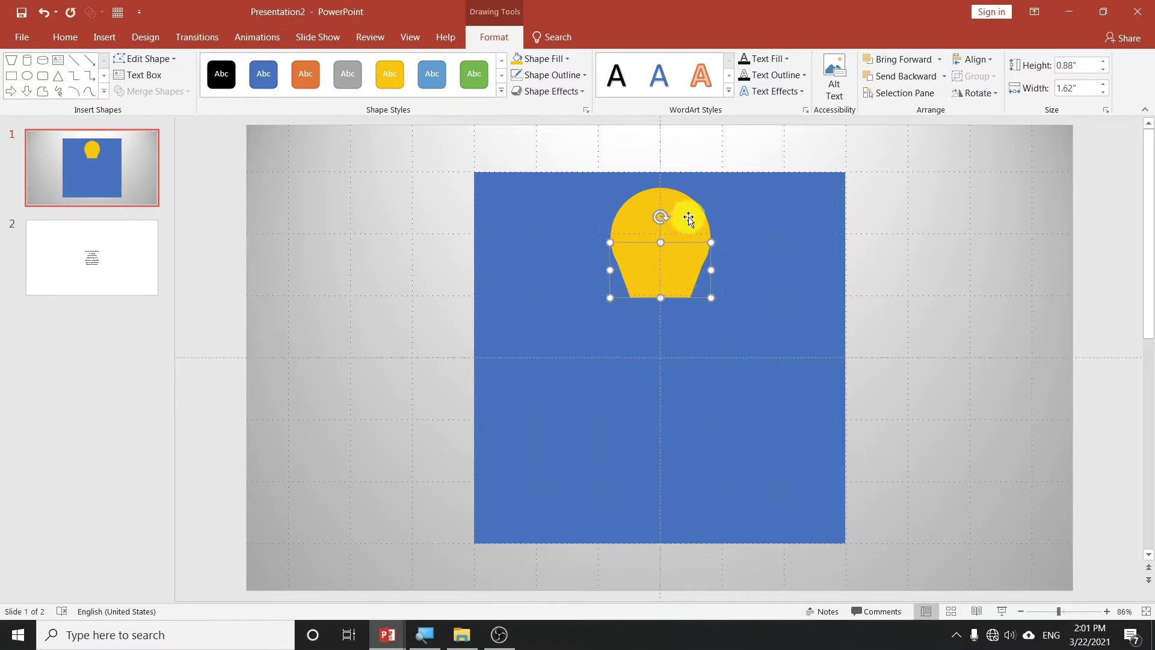
left_click(681, 208, "shift")
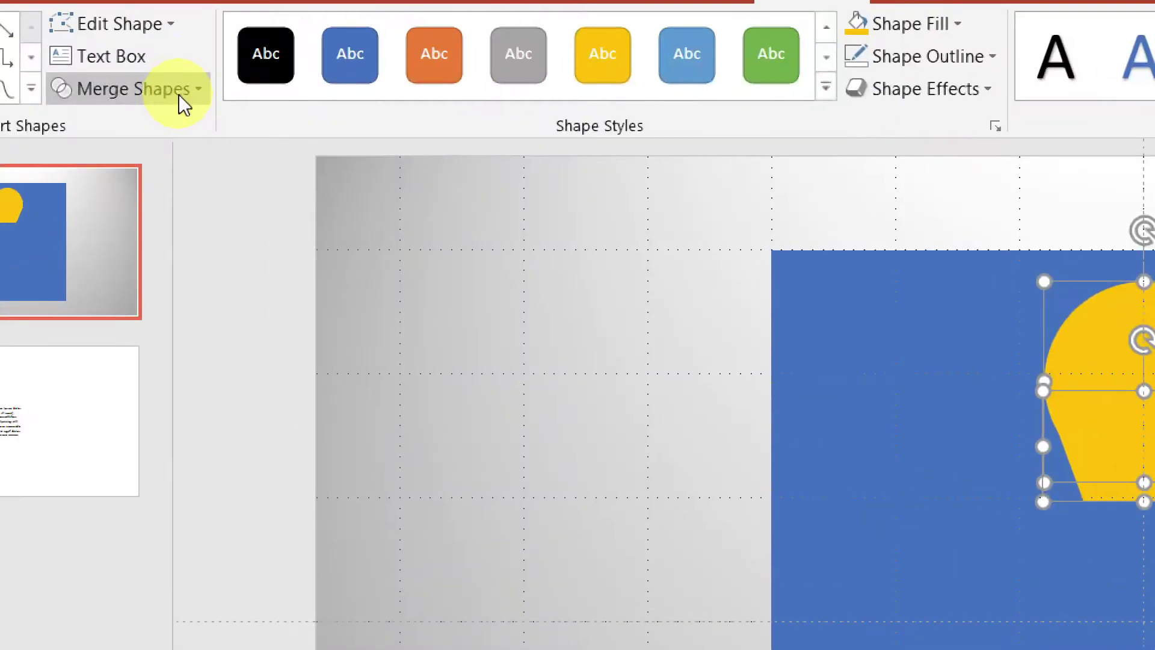
left_click(178, 93)
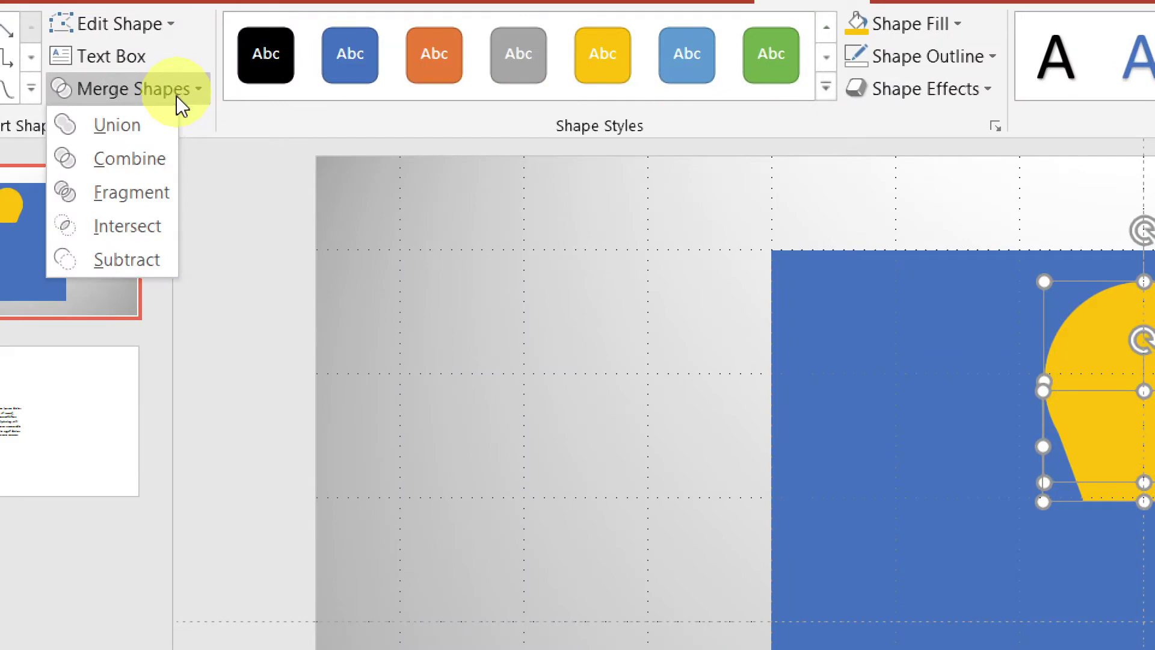
left_click(89, 122)
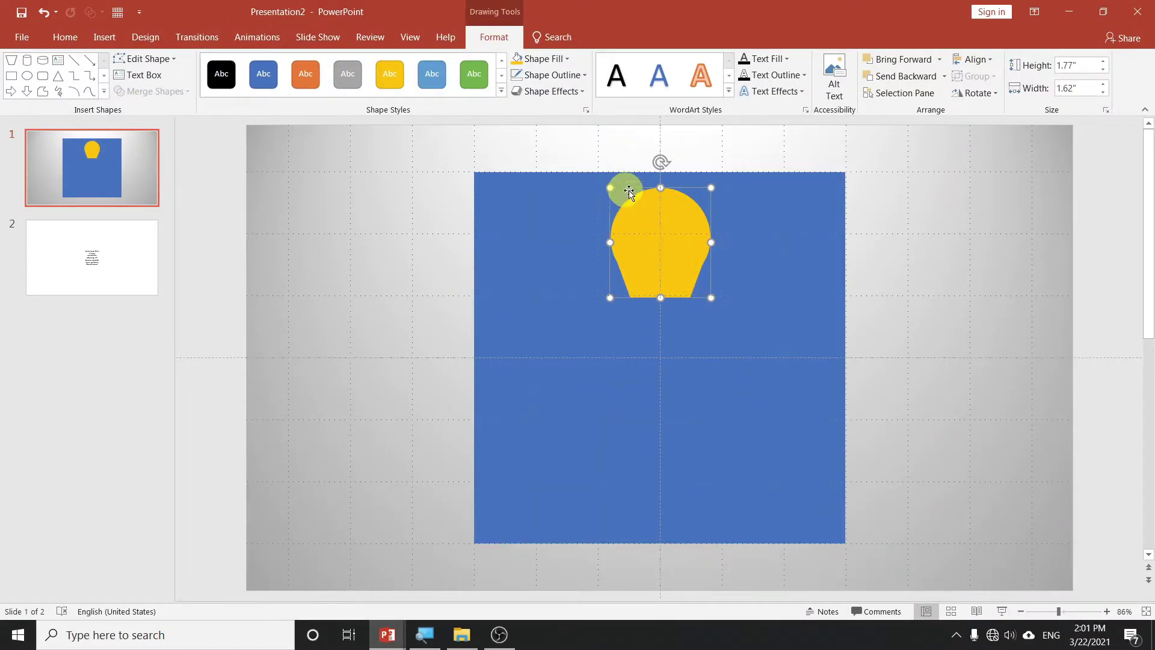
Place bulbs on the square's bottom, top (rotated 180°) and left (sideways) edges.
left_click_drag(666, 241, 674, 485)
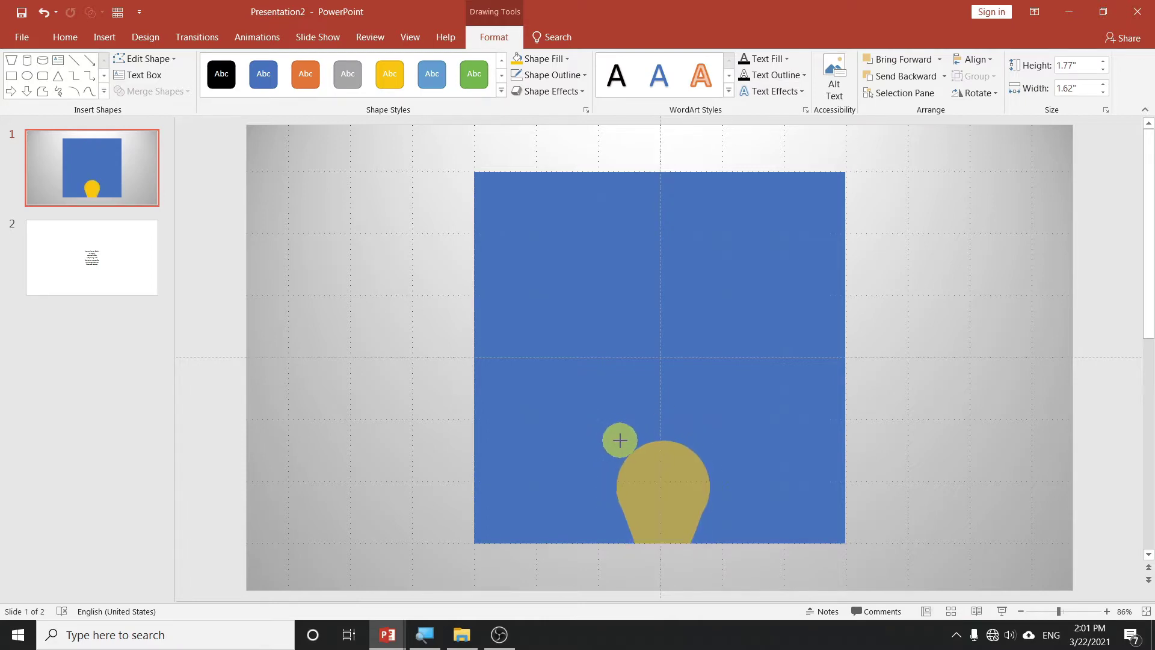
left_click(650, 487)
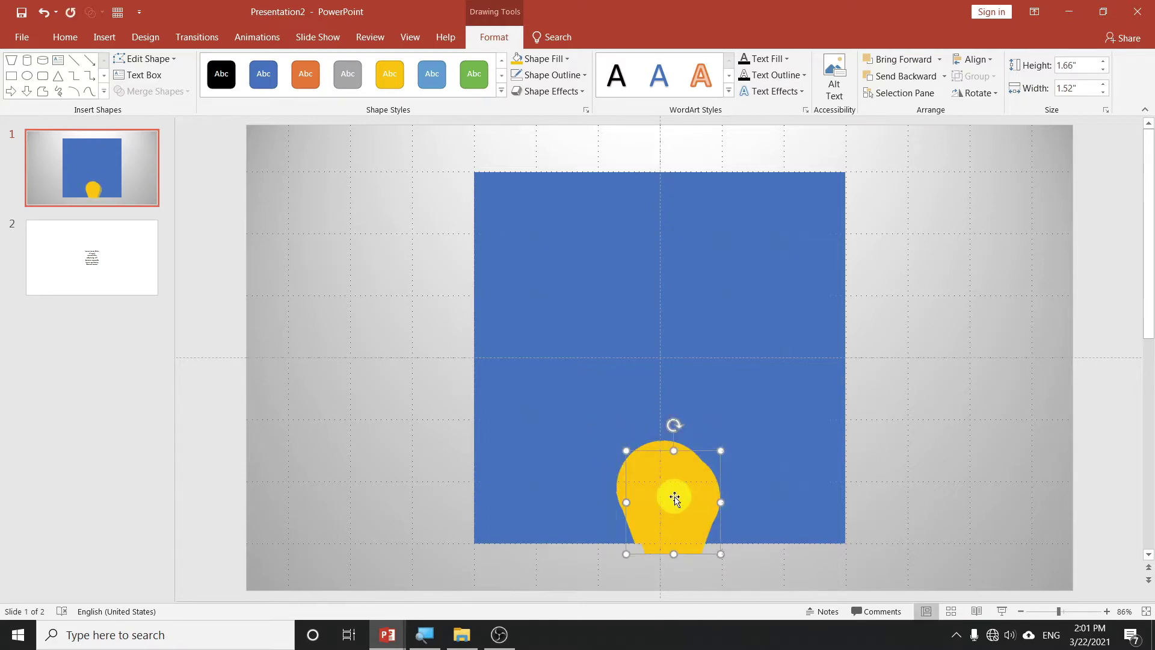
left_click_drag(673, 497, 661, 227)
mouse_move(661, 150)
left_mouse_down()
mouse_move(687, 337)
mouse_move(670, 331)
left_mouse_up()
left_click(670, 237)
left_click_drag(670, 238, 530, 375)
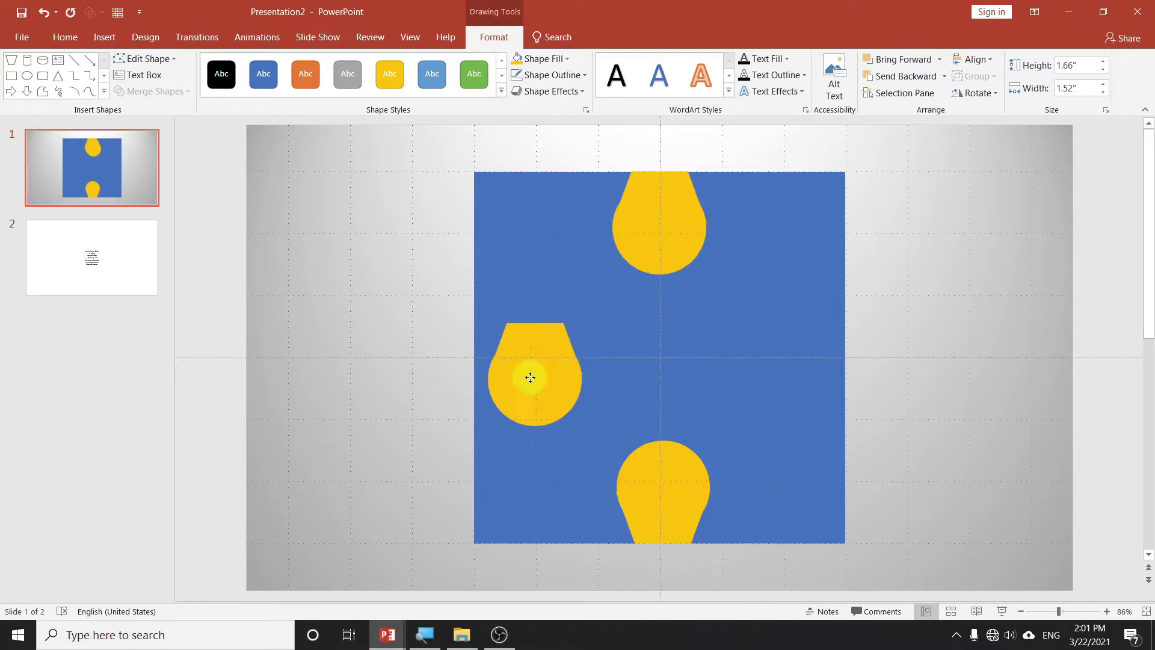
mouse_move(535, 464)
left_mouse_down()
mouse_move(577, 375)
mouse_move(553, 380)
left_mouse_up()
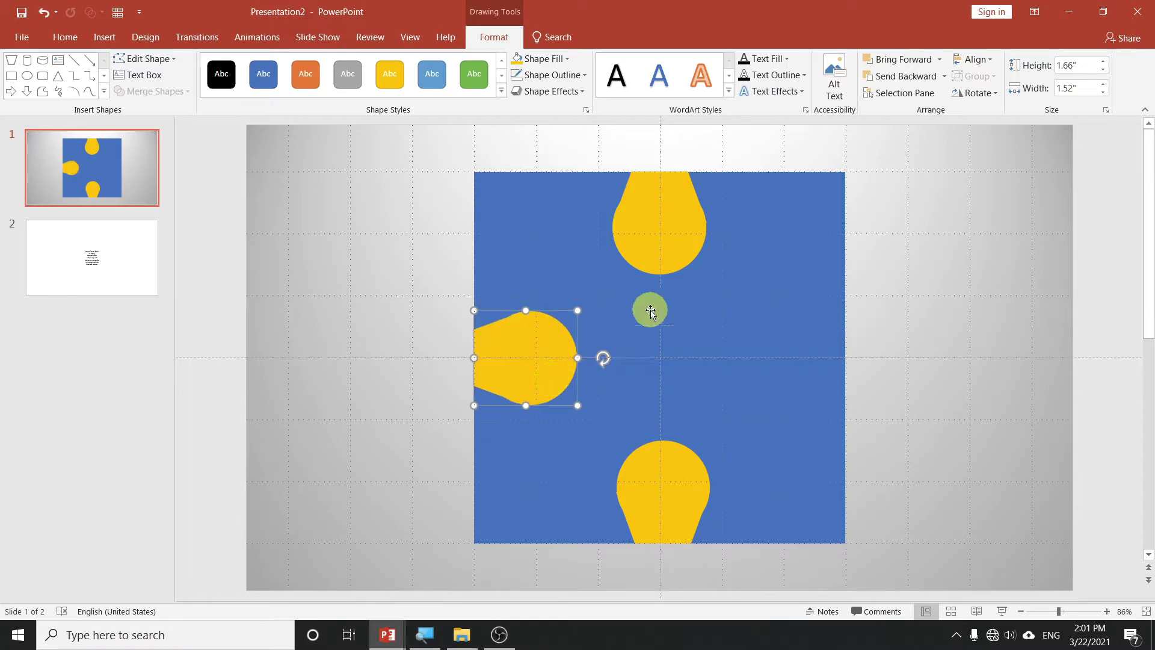
Copy a spare bulb to the right of the square, then select the edge bulbs.
left_click(662, 243)
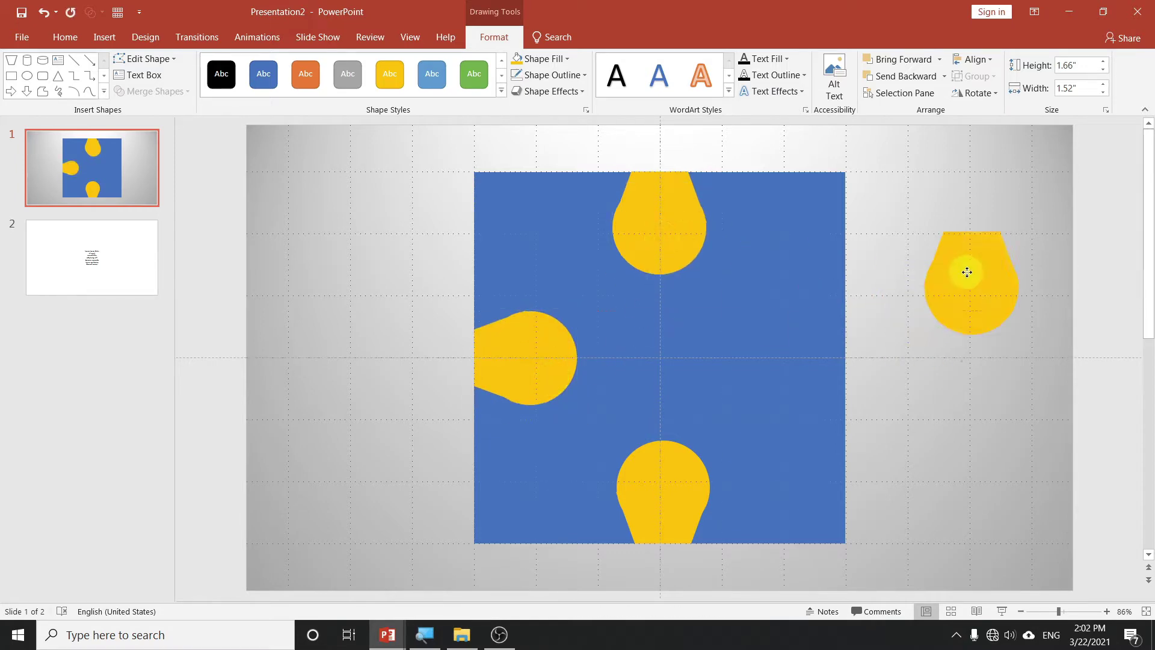
left_click_drag(662, 242, 975, 302)
left_click(647, 233)
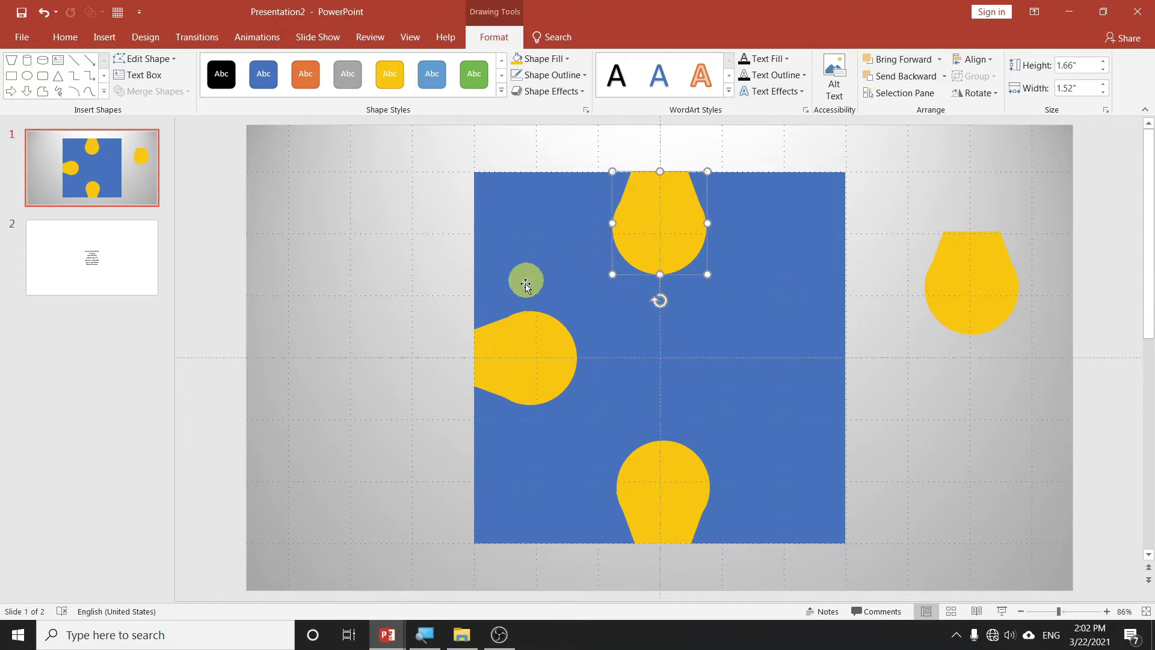
left_click(527, 336, "shift")
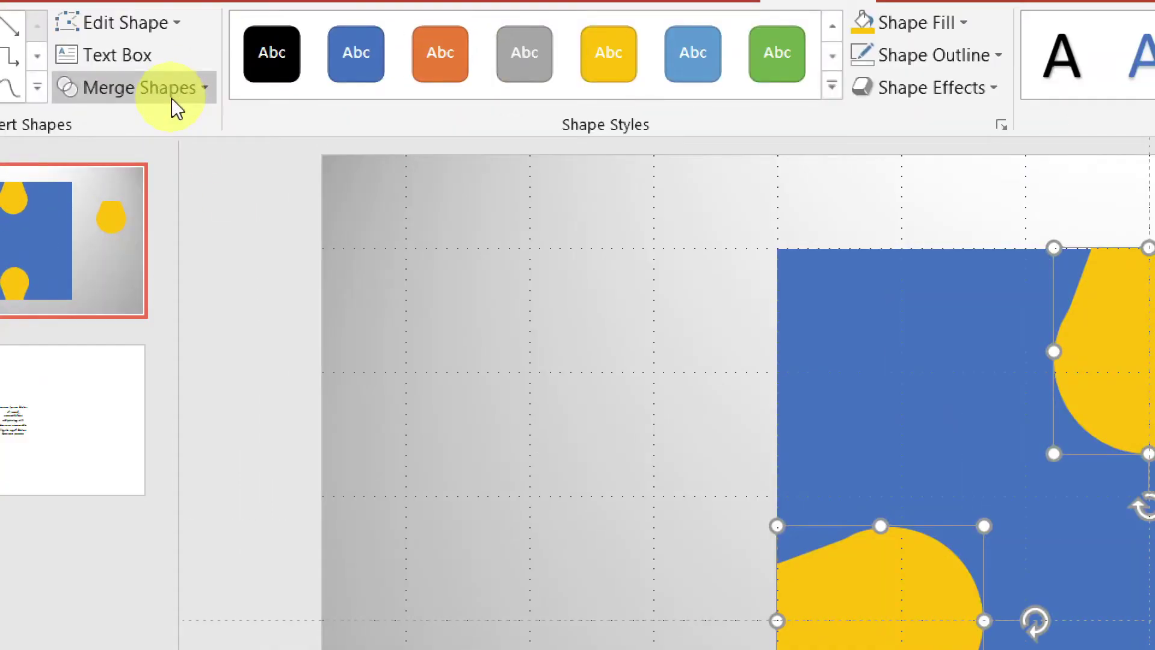
Union the top, left and bottom bulbs into a single shape.
left_click(170, 93)
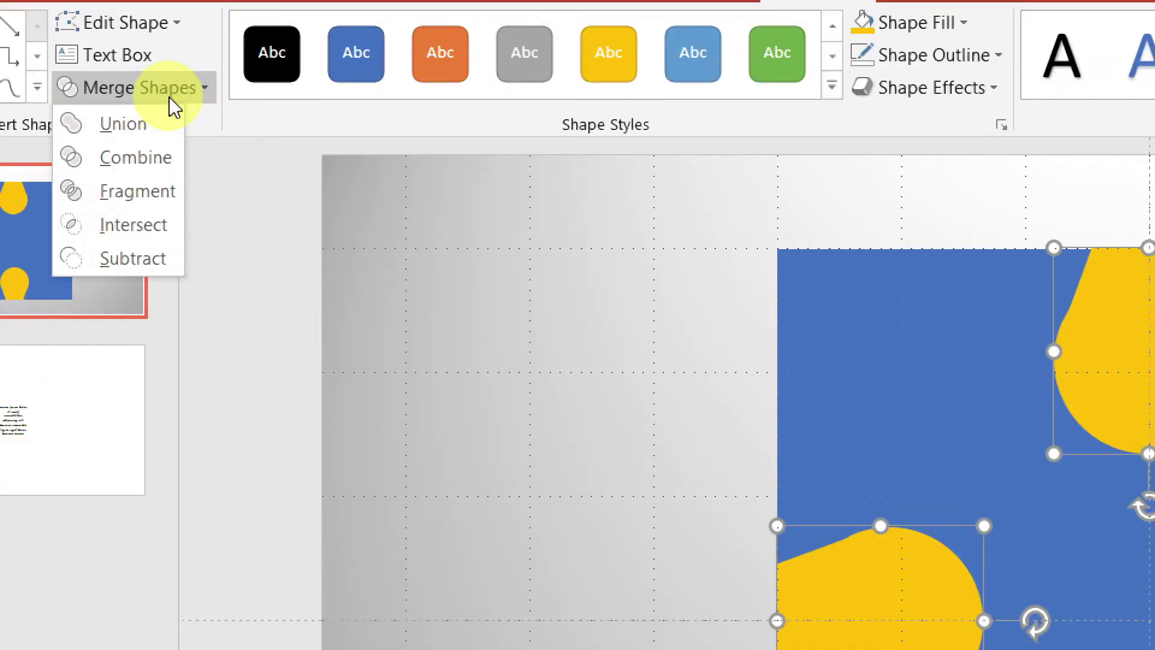
left_click(124, 126)
left_click(885, 234)
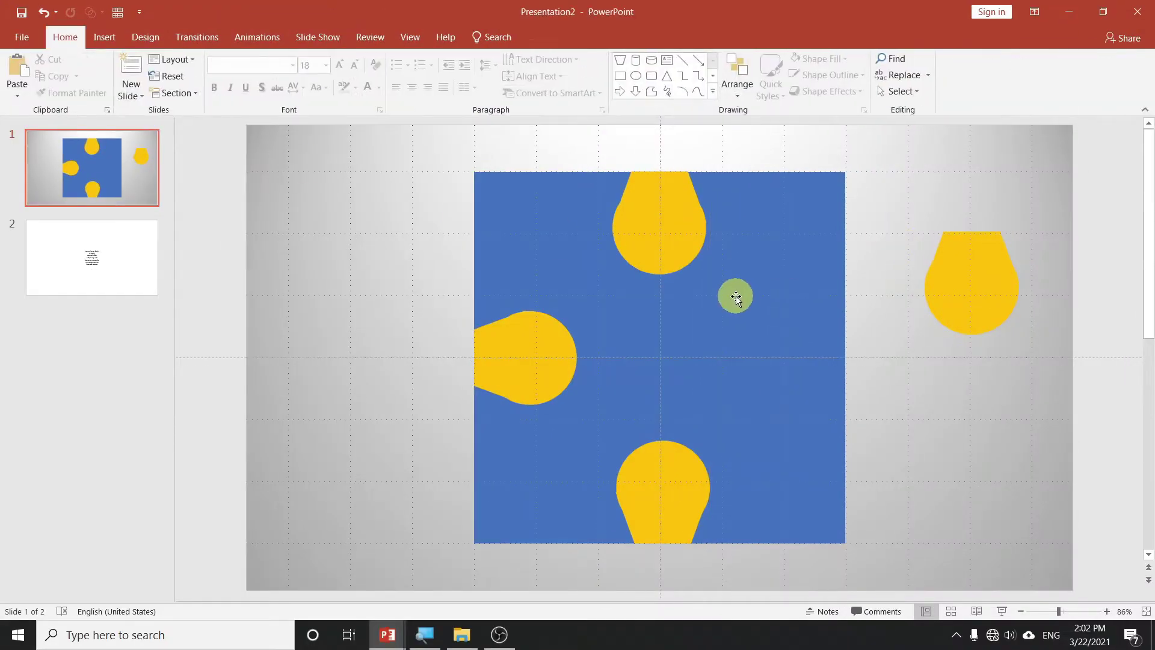
Subtract the merged bulbs from the blue square and move the spare bulb to its left.
left_click(735, 296)
left_click(669, 227, "shift")
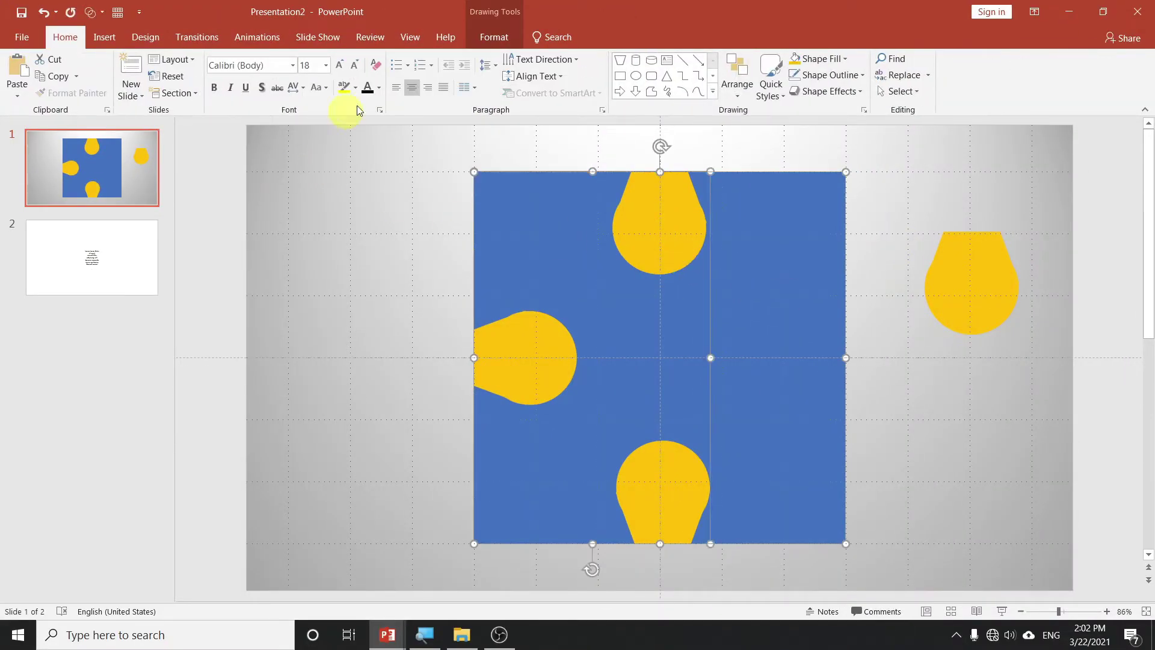
left_click(492, 35)
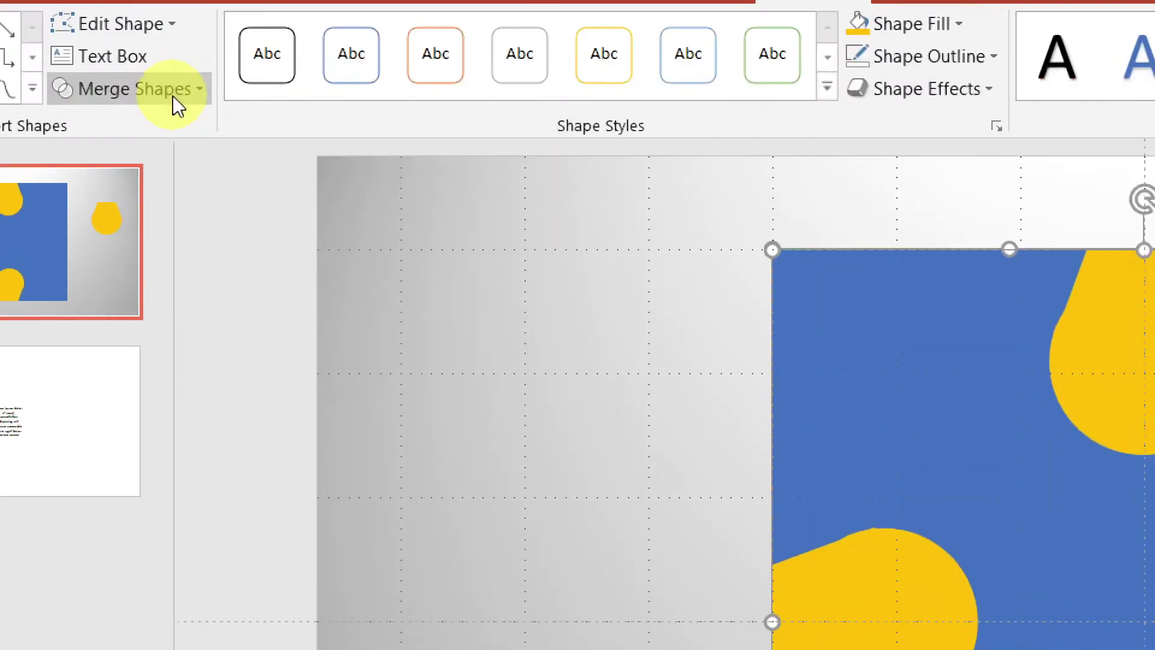
left_click(174, 95)
left_click(102, 259)
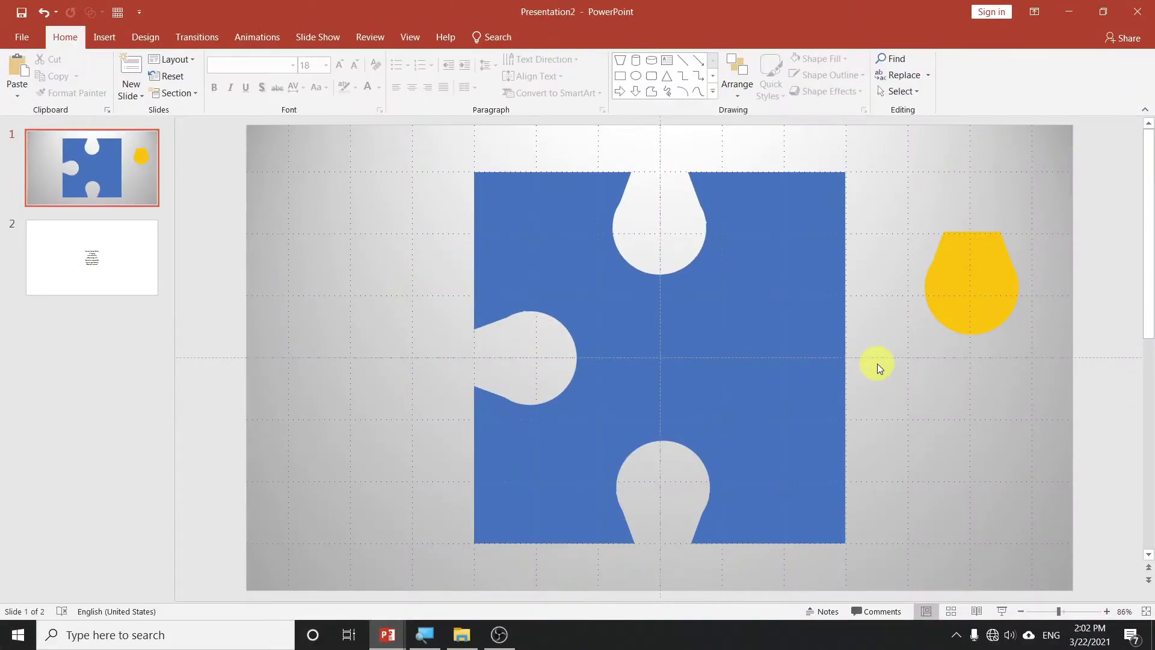
left_click_drag(982, 281, 365, 316)
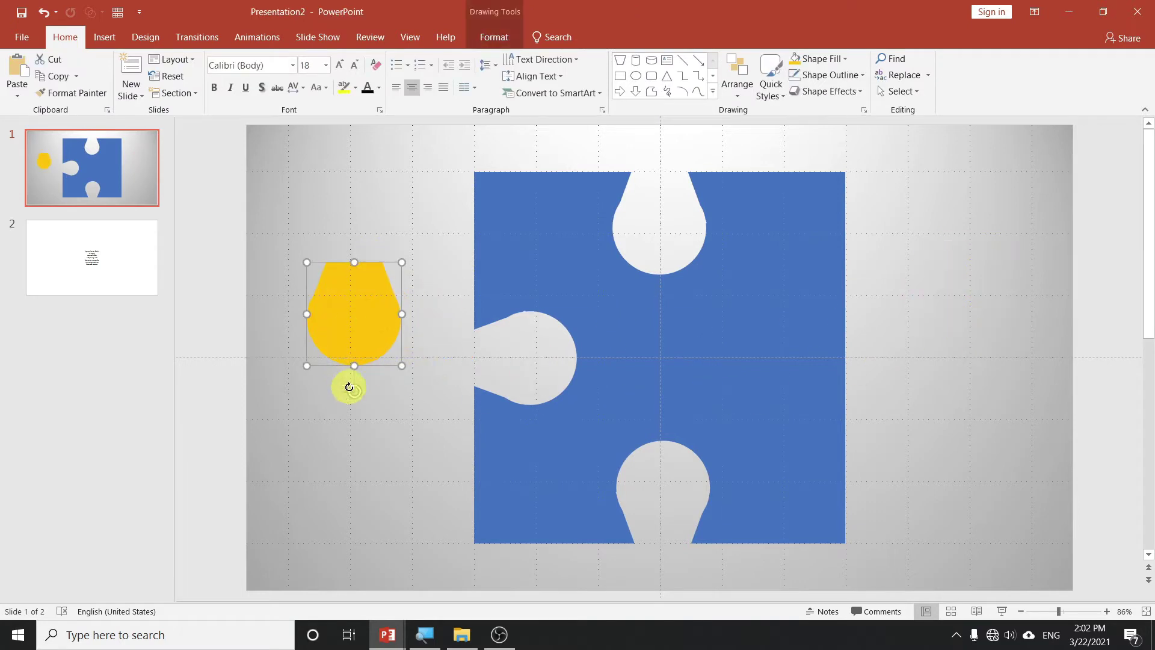
Rotate the spare yellow bulb sideways and fit it into the square's left notch.
left_click_drag(350, 387, 376, 384)
left_click_drag(358, 307, 523, 349)
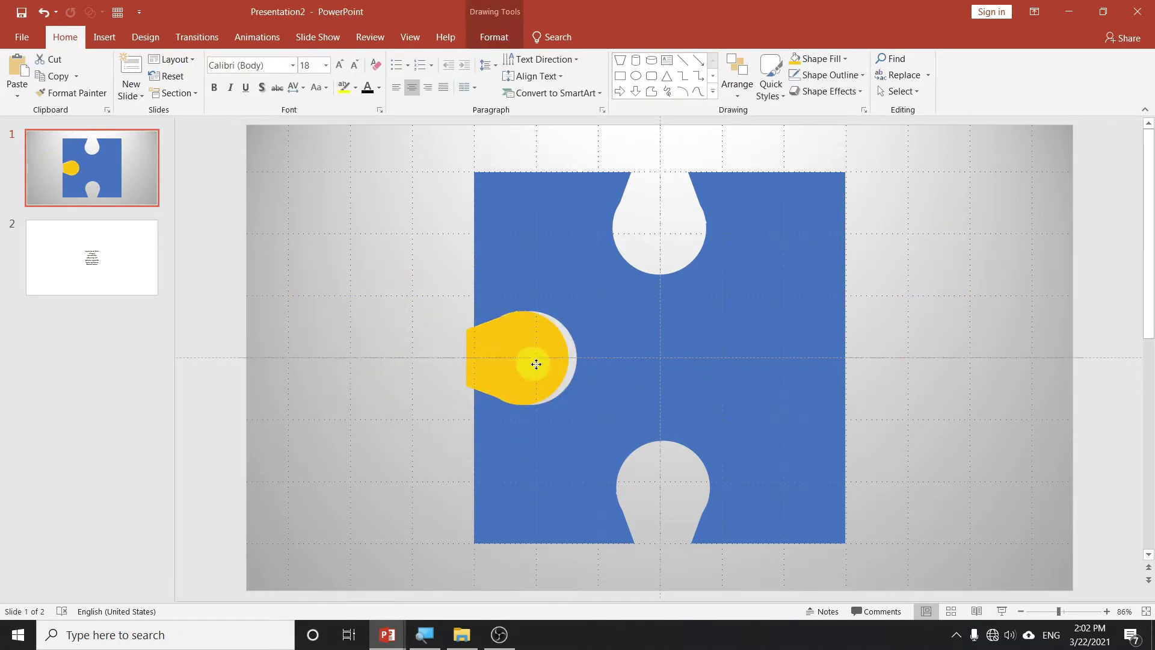
left_click_drag(482, 310, 480, 312)
left_click(529, 355)
left_click(536, 362)
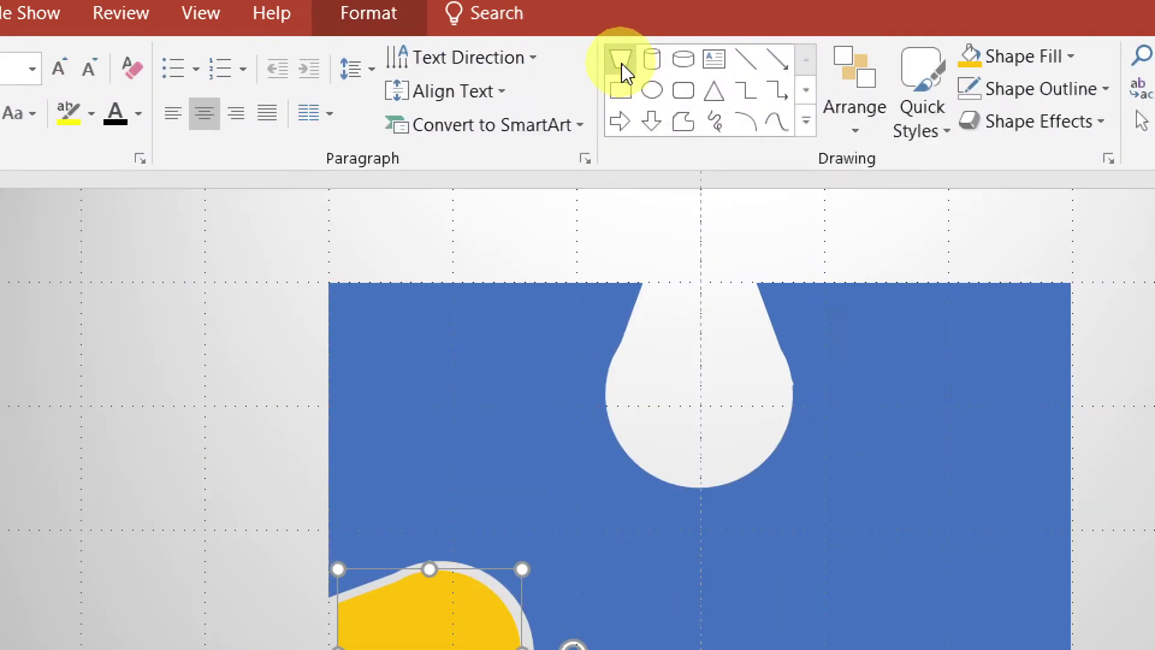
Add a yellow trapezoid at the bulb's base and union them into one tab.
left_click(622, 63)
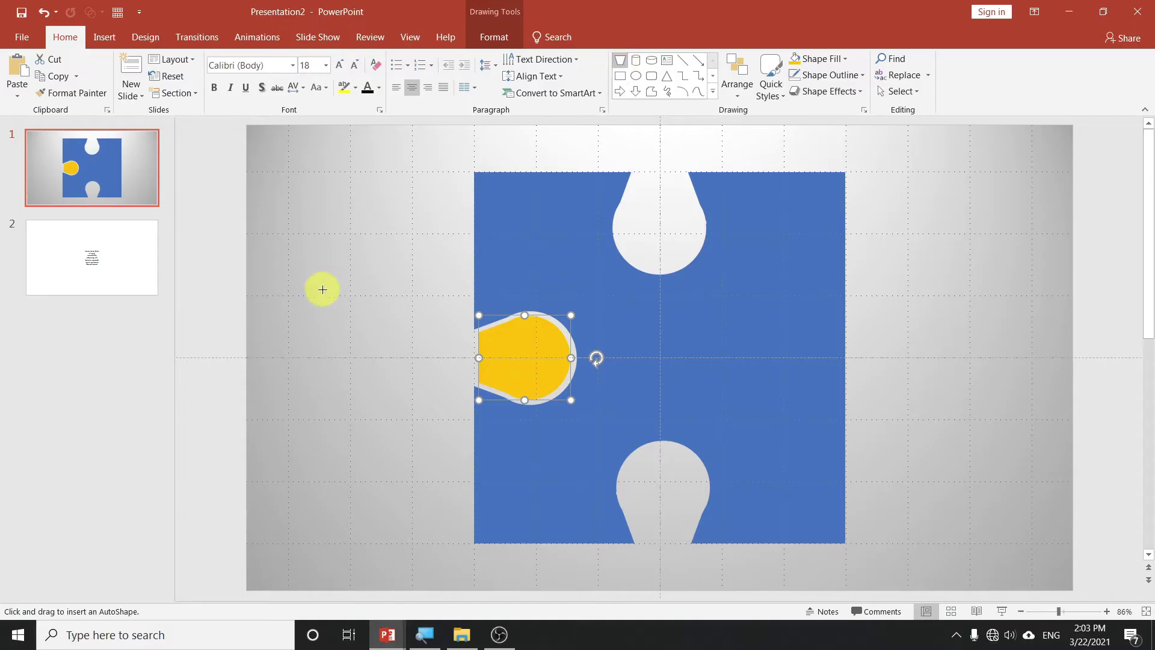
left_click_drag(323, 285, 365, 314)
mouse_move(343, 250)
left_mouse_down()
mouse_move(369, 290)
mouse_move(465, 355)
left_mouse_up()
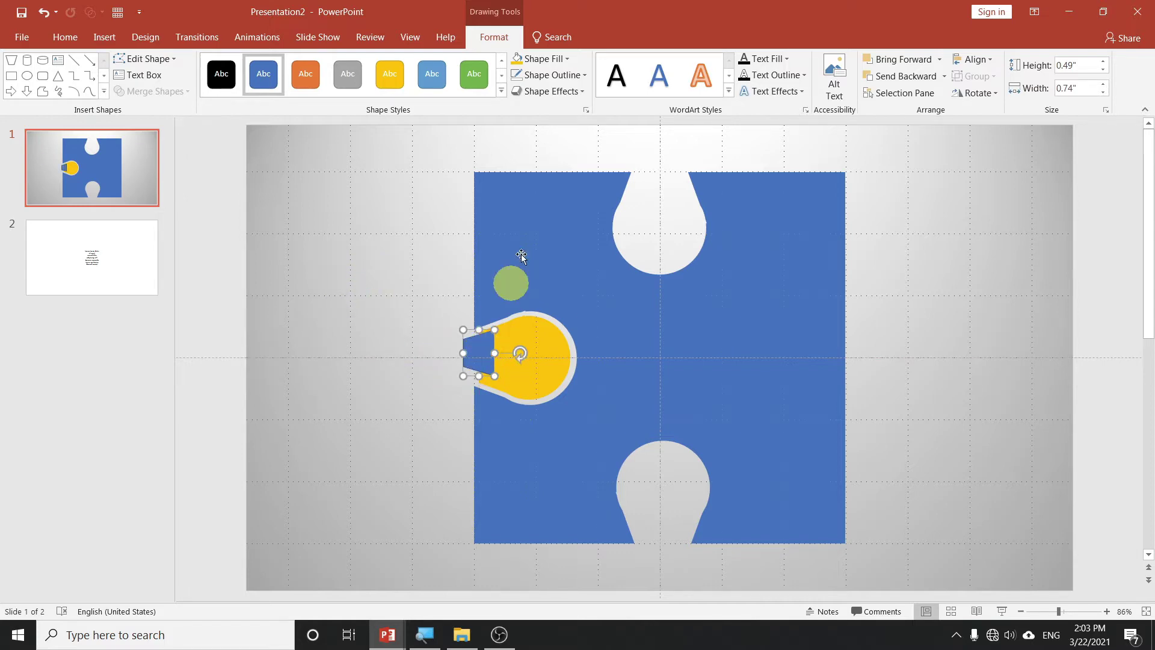
left_click(518, 60)
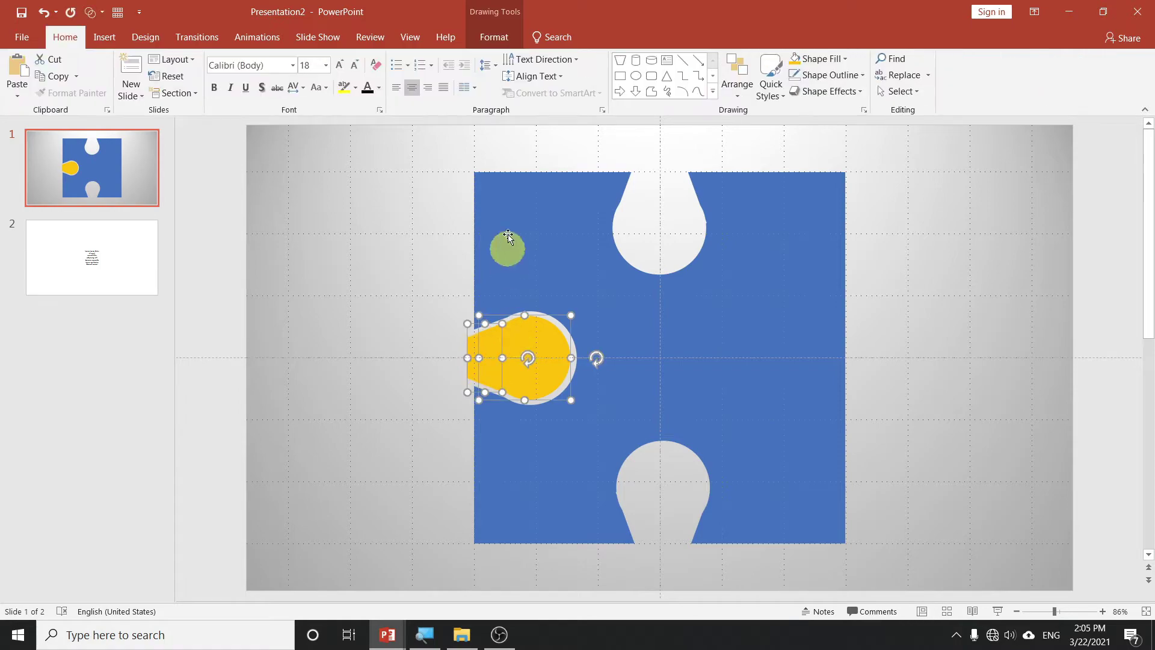
left_click(505, 42)
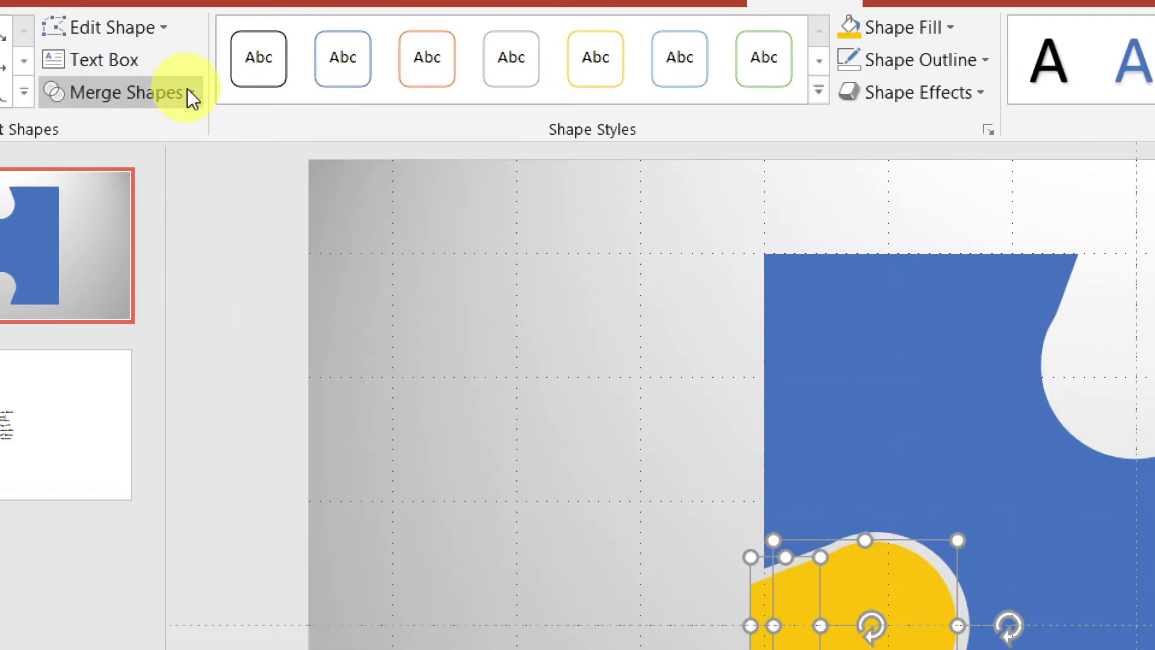
left_click(186, 91)
left_click(150, 106)
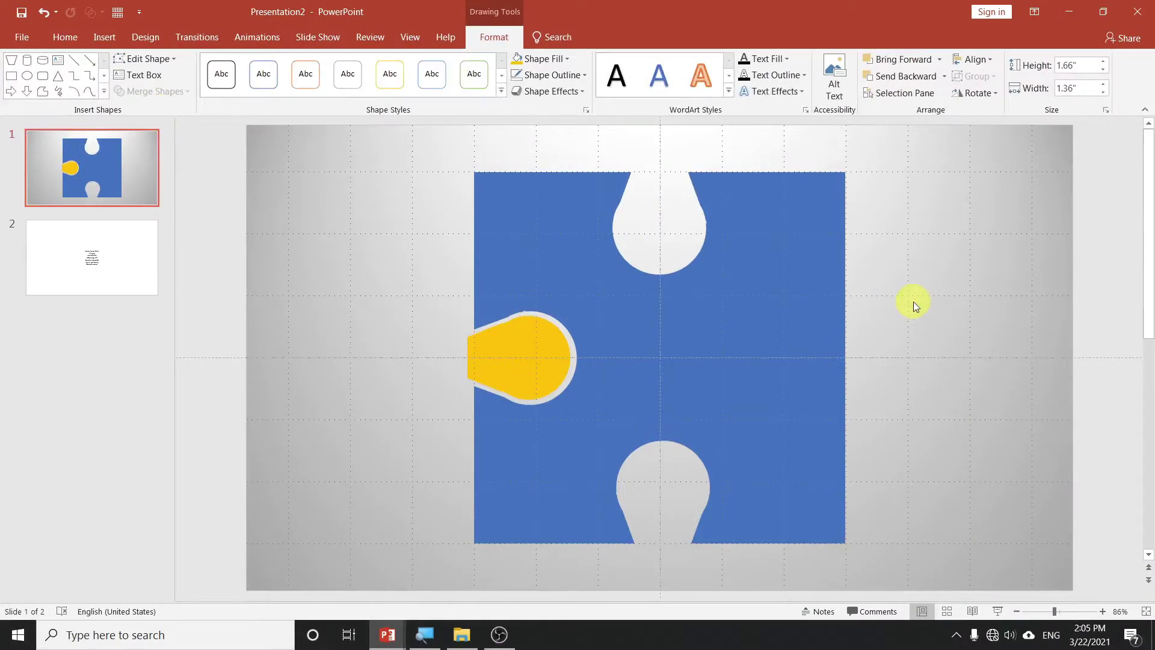
left_click(518, 362)
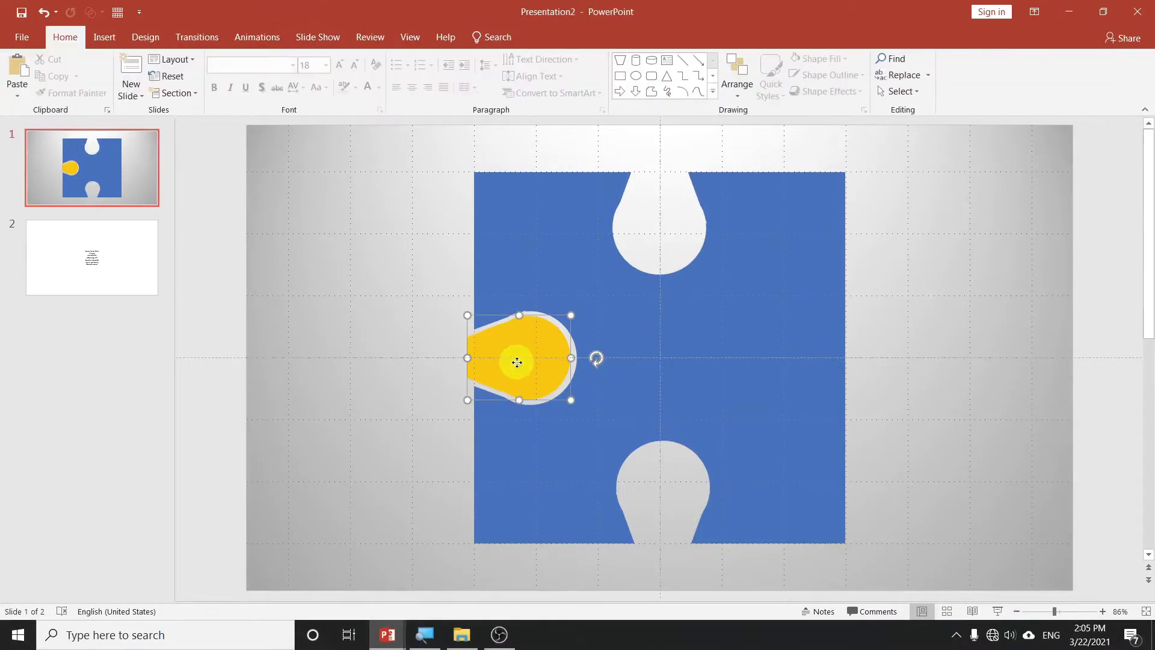
Move the tab to the square's right edge, keep a yellow copy upper left, and colour it blue.
left_click_drag(510, 363, 887, 354)
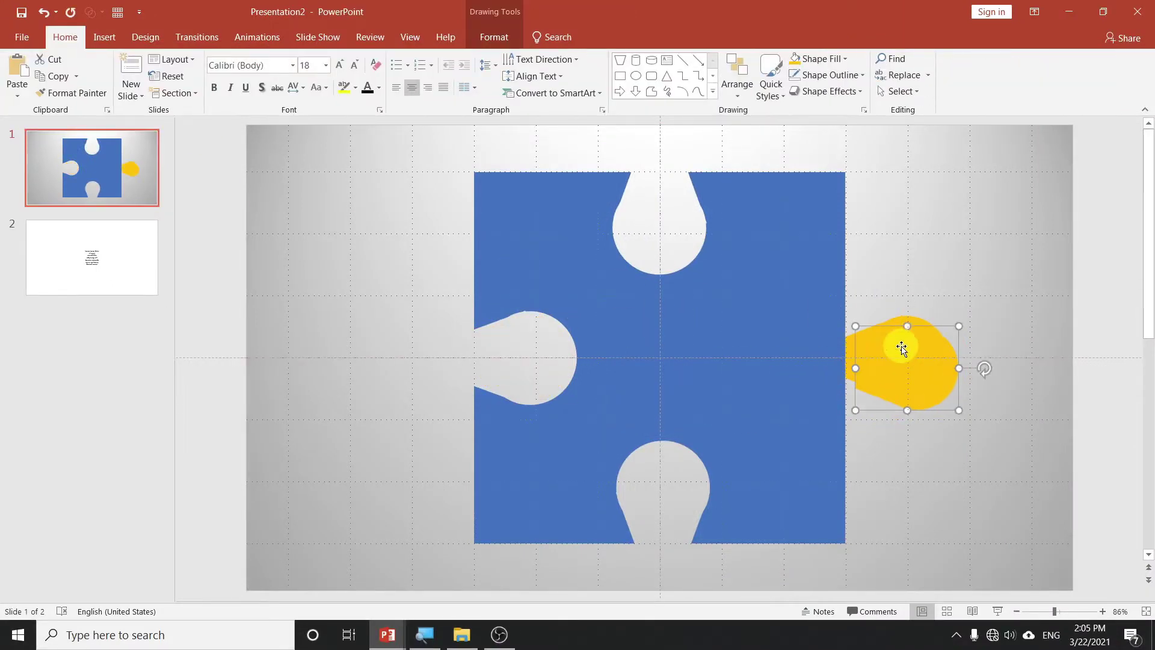
left_click_drag(887, 354, 335, 180)
left_click(915, 334)
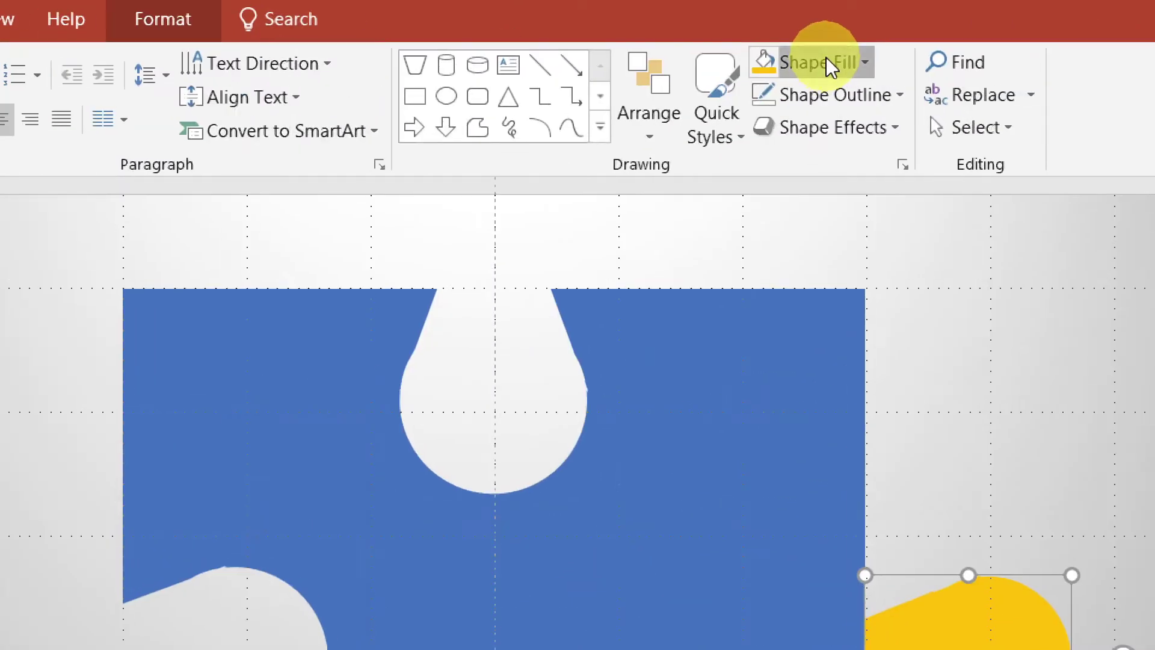
left_click(824, 58)
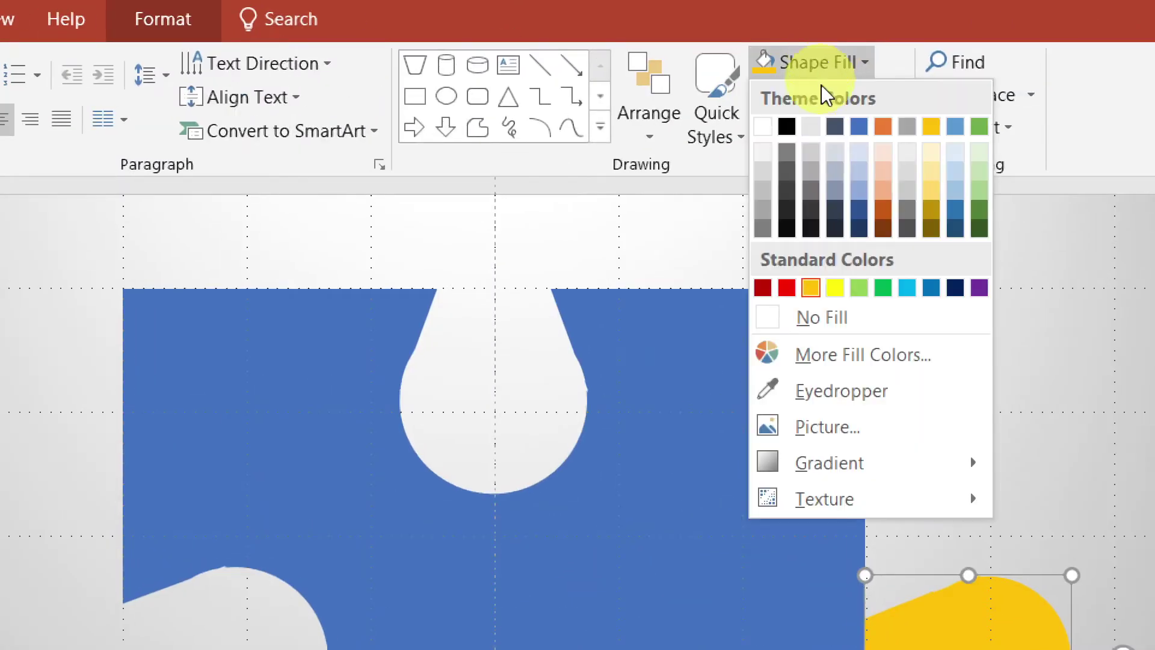
left_click(934, 283)
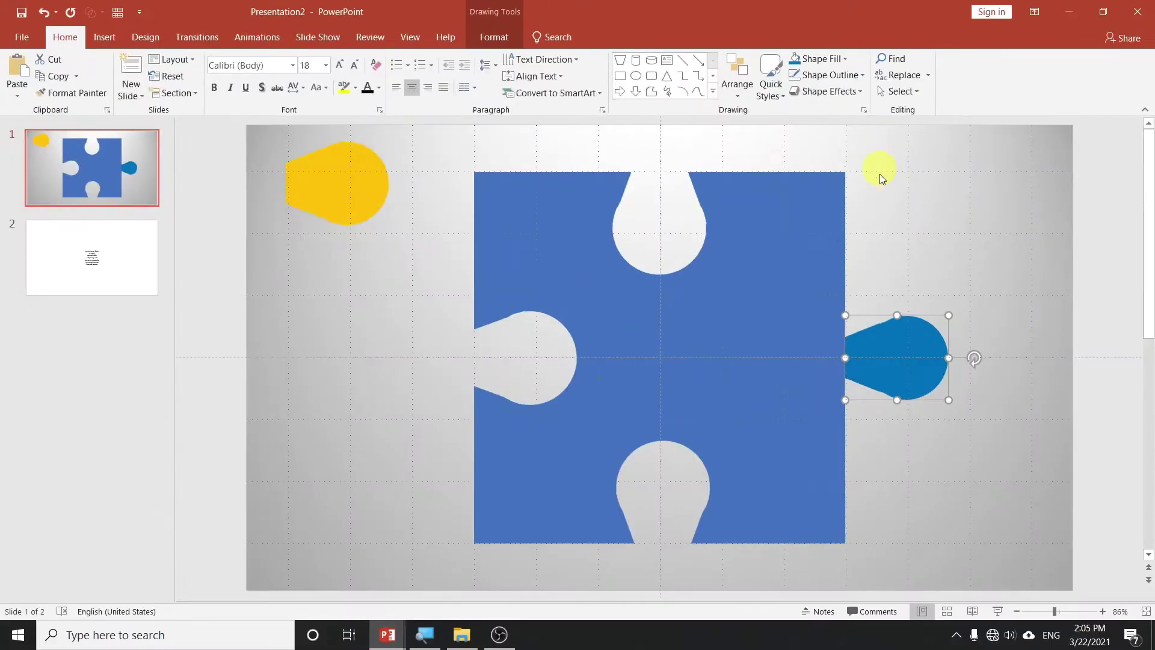
left_click(885, 259)
Union the blue square and blue tab into one puzzle piece.
left_click(890, 342)
left_click(664, 325)
left_click(499, 36)
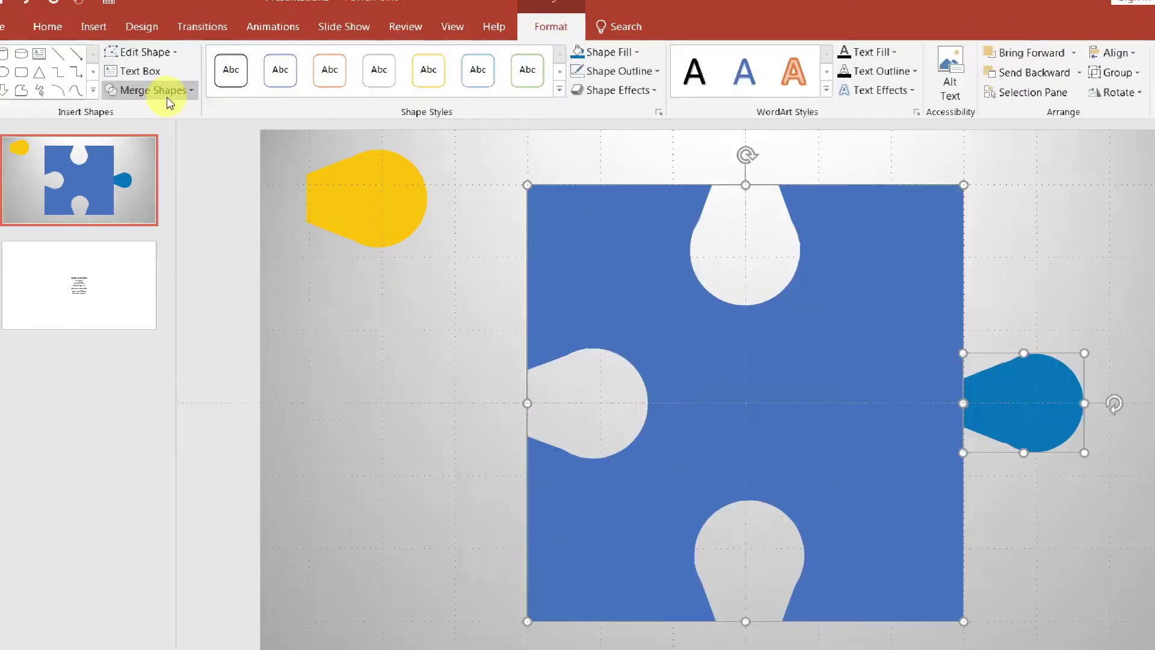
left_click(163, 93)
left_click(141, 110)
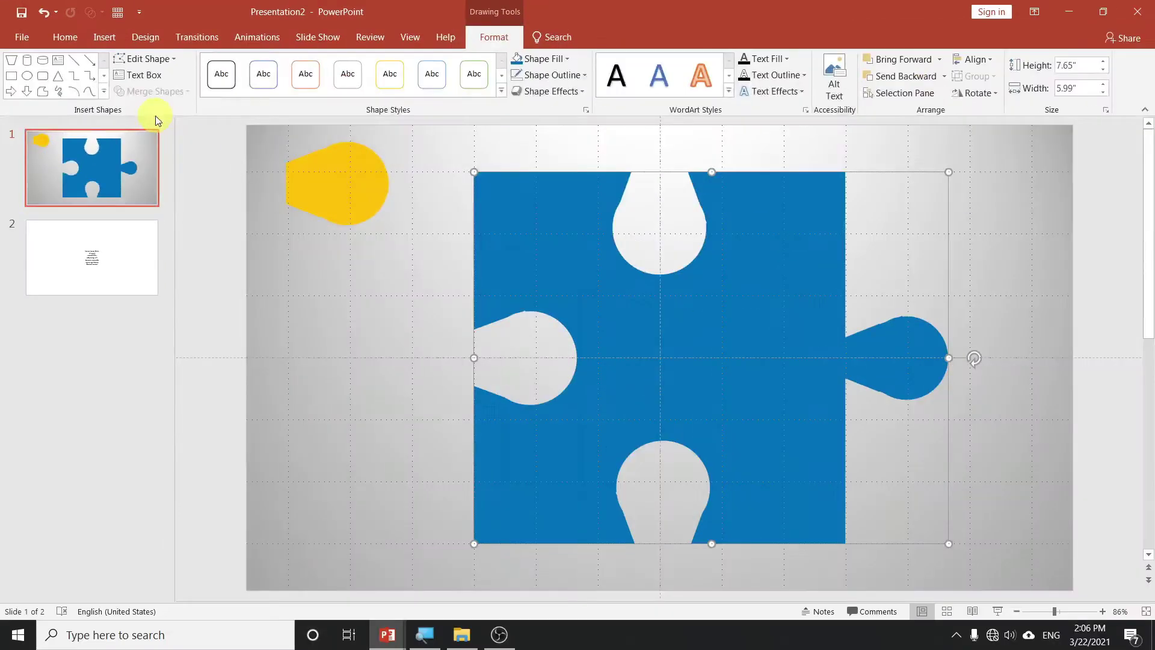
left_click(930, 228)
left_click(764, 259)
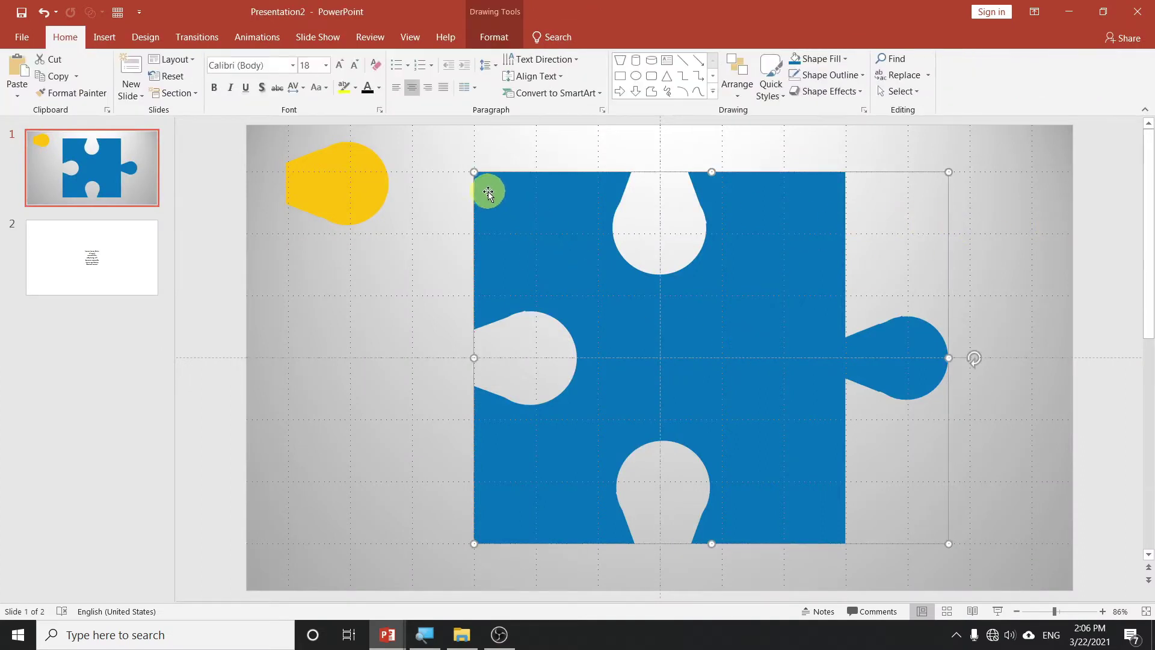
Shrink the puzzle piece together with the yellow tab and position it mid-slide.
left_click(341, 173, "shift")
mouse_move(291, 143)
left_mouse_down()
mouse_move(357, 211)
mouse_move(844, 236)
left_mouse_up()
mouse_move(907, 457)
left_mouse_down()
mouse_move(411, 341)
mouse_move(829, 368)
mouse_move(934, 351)
left_mouse_up()
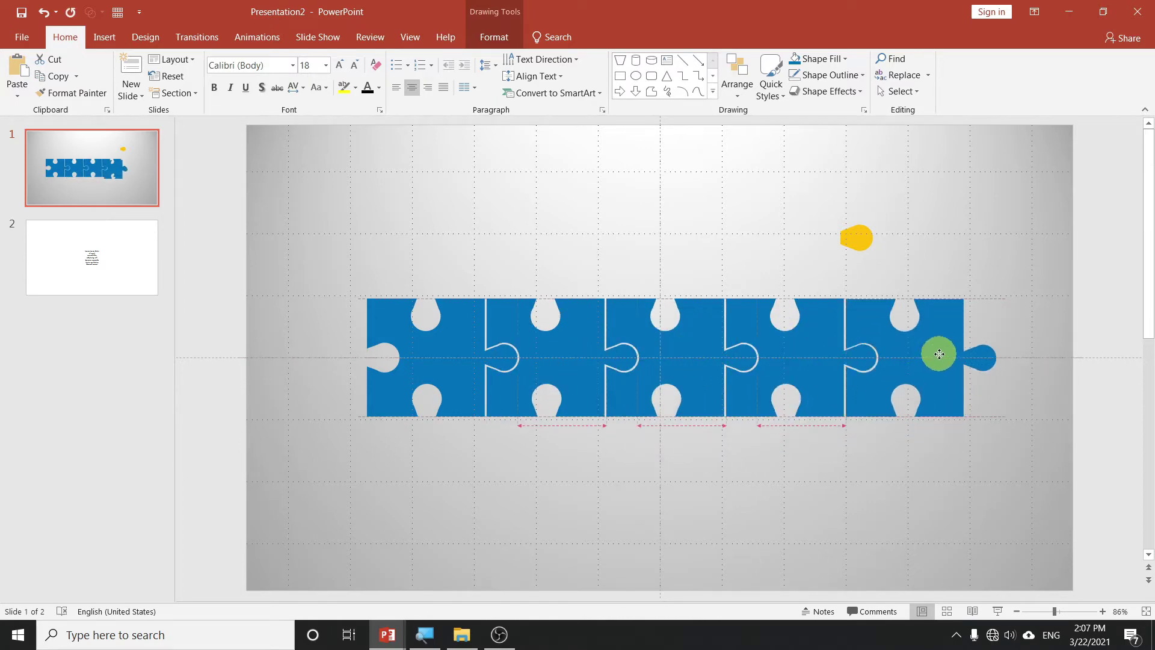
Select all five interlocking pieces and nudge the row to centre it.
left_click(462, 351)
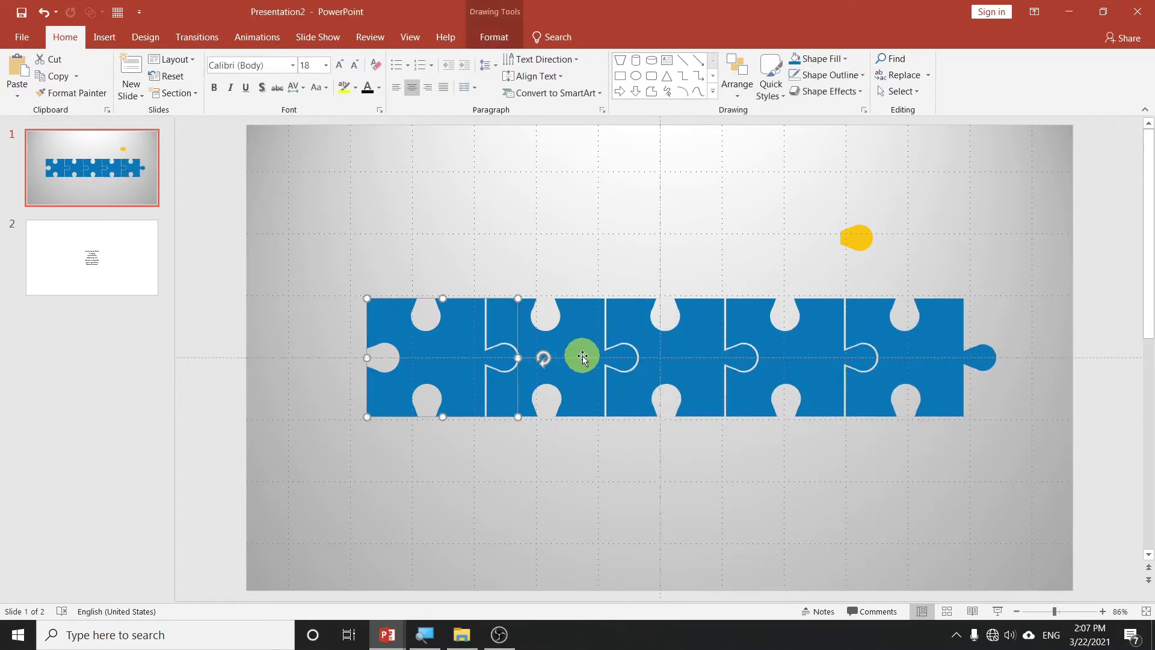
left_click(581, 355, "shift")
left_click(689, 355, "shift")
left_click(831, 343, "shift")
left_click(923, 343, "shift")
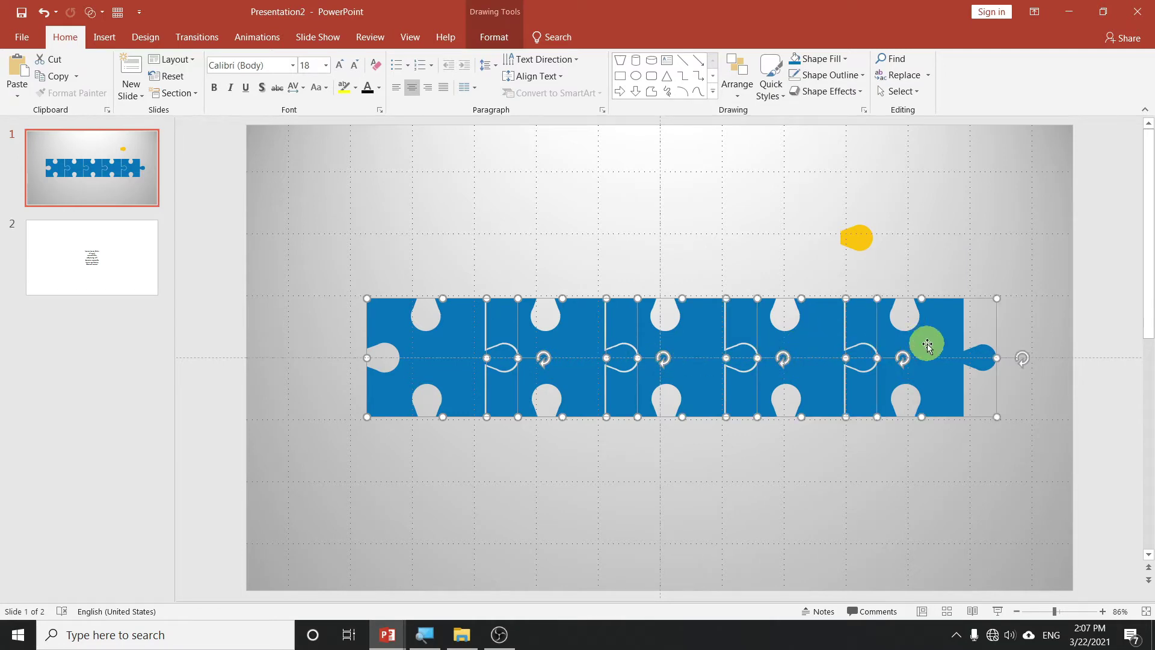
left_click_drag(924, 343, 924, 351)
left_click(823, 502)
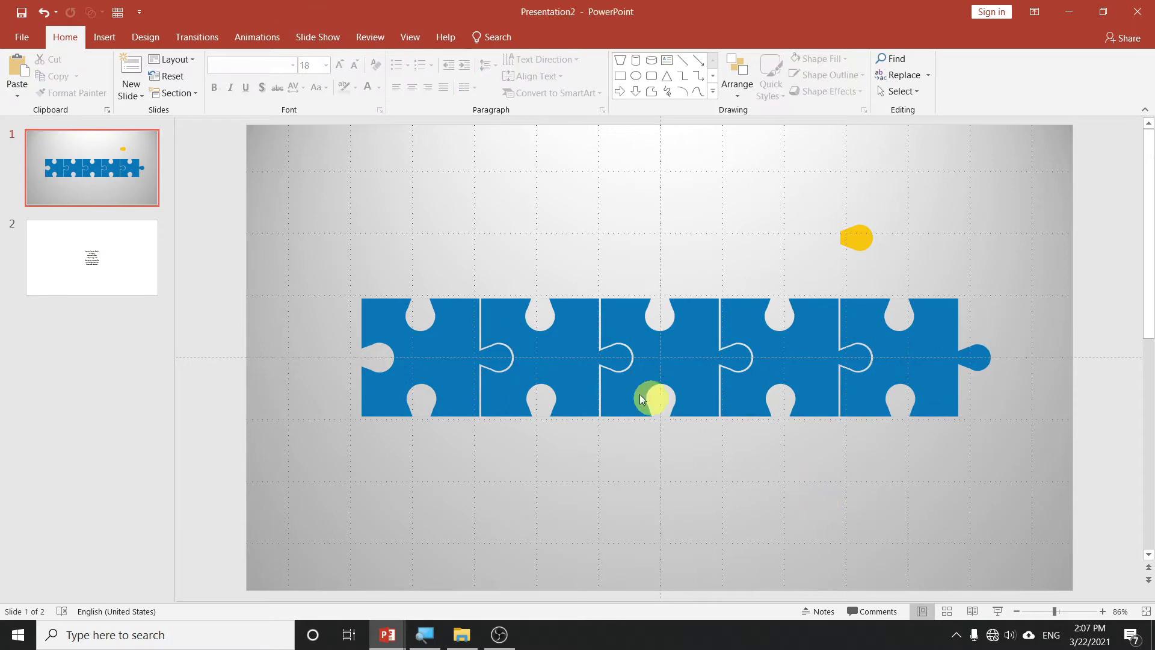
Colour the first puzzle piece red and the second yellow.
left_click(419, 345)
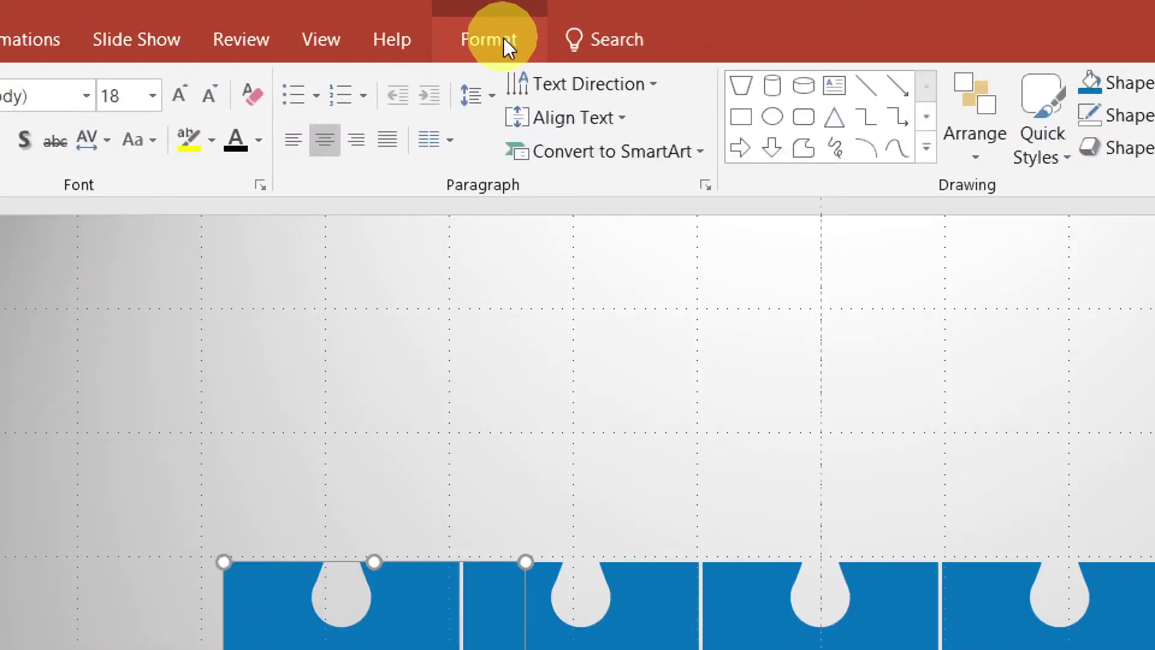
left_click(502, 38)
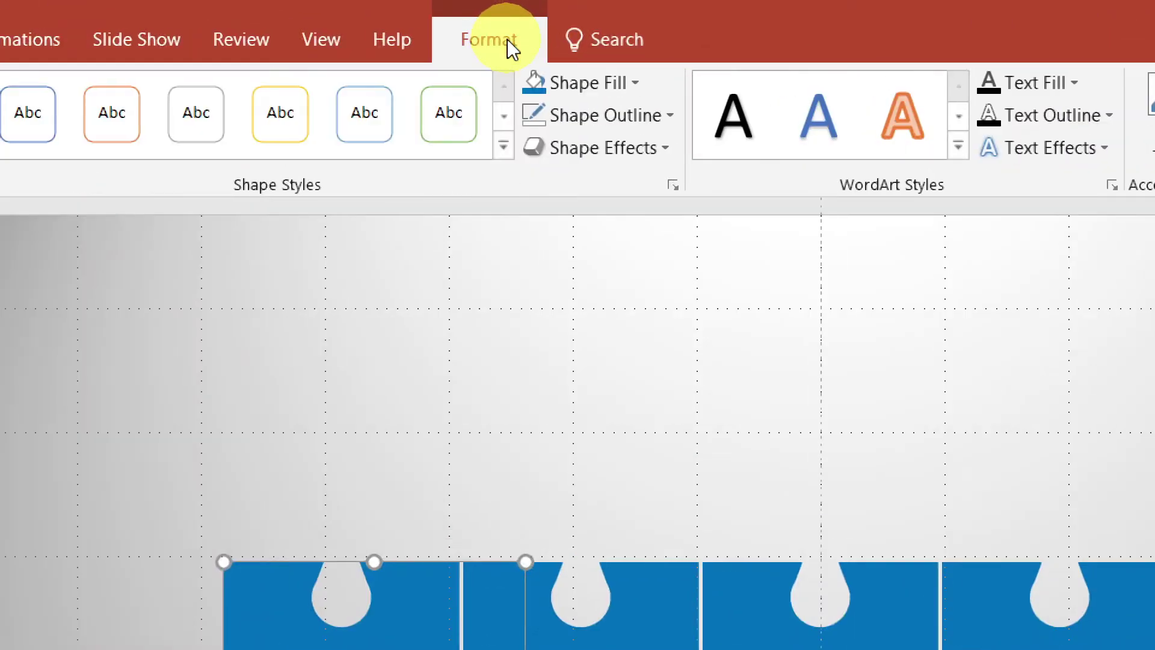
left_click(634, 83)
left_click(552, 307)
left_click(655, 590)
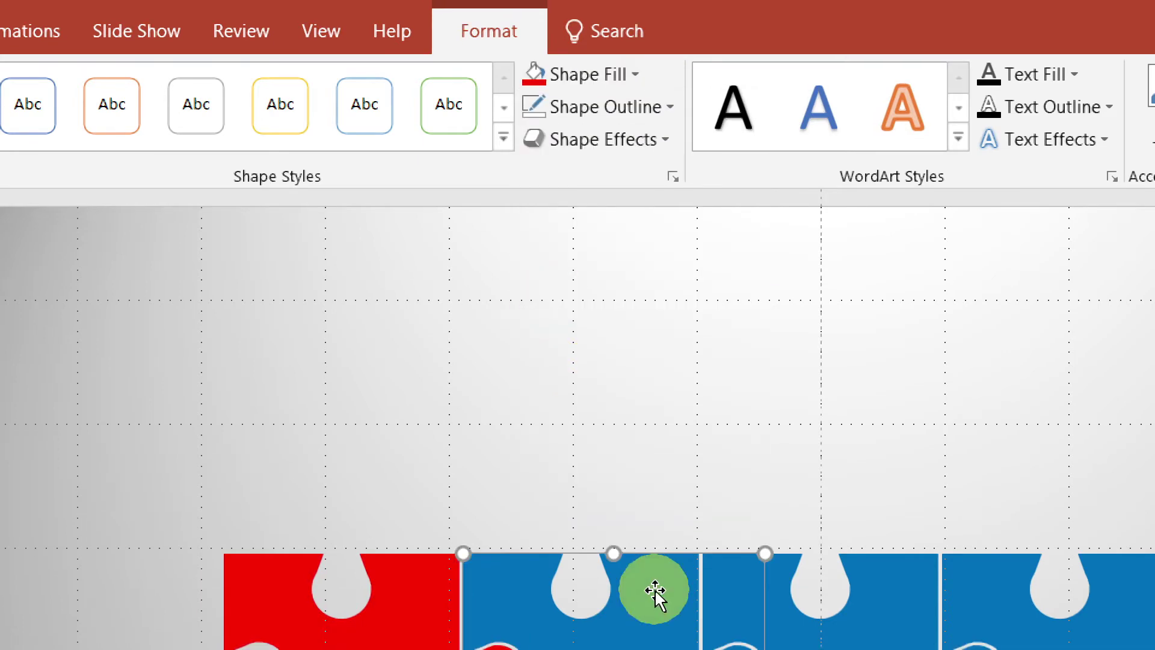
left_click(635, 65)
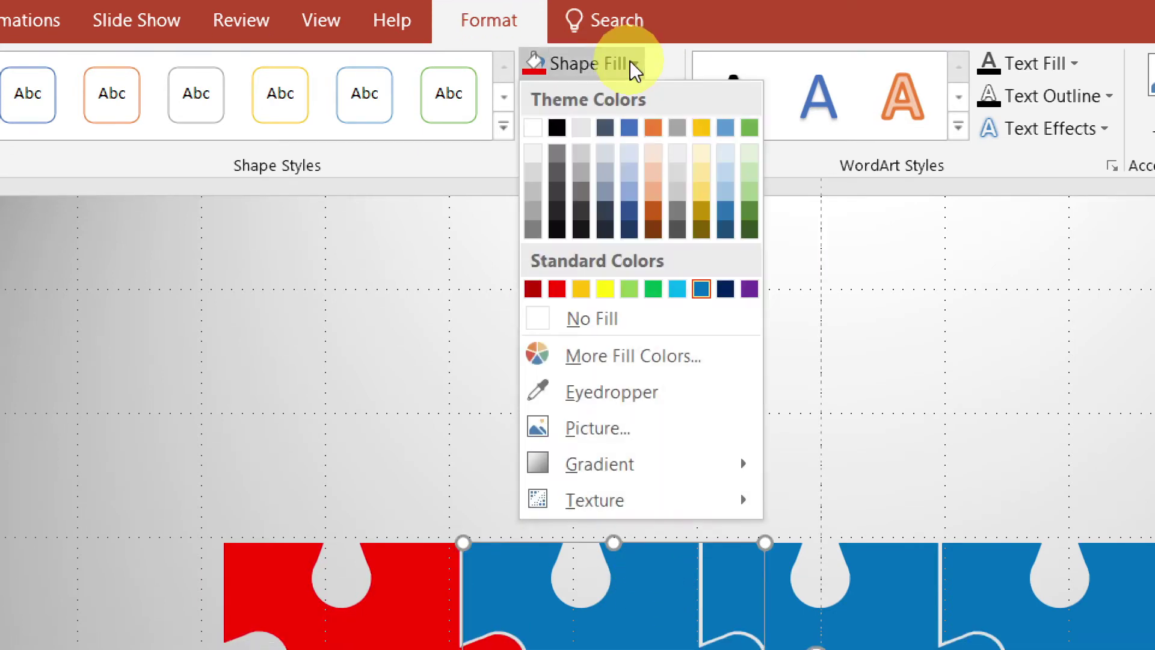
left_click(583, 289)
Colour the third, fourth and fifth pieces blue, light blue and green.
left_click(923, 577)
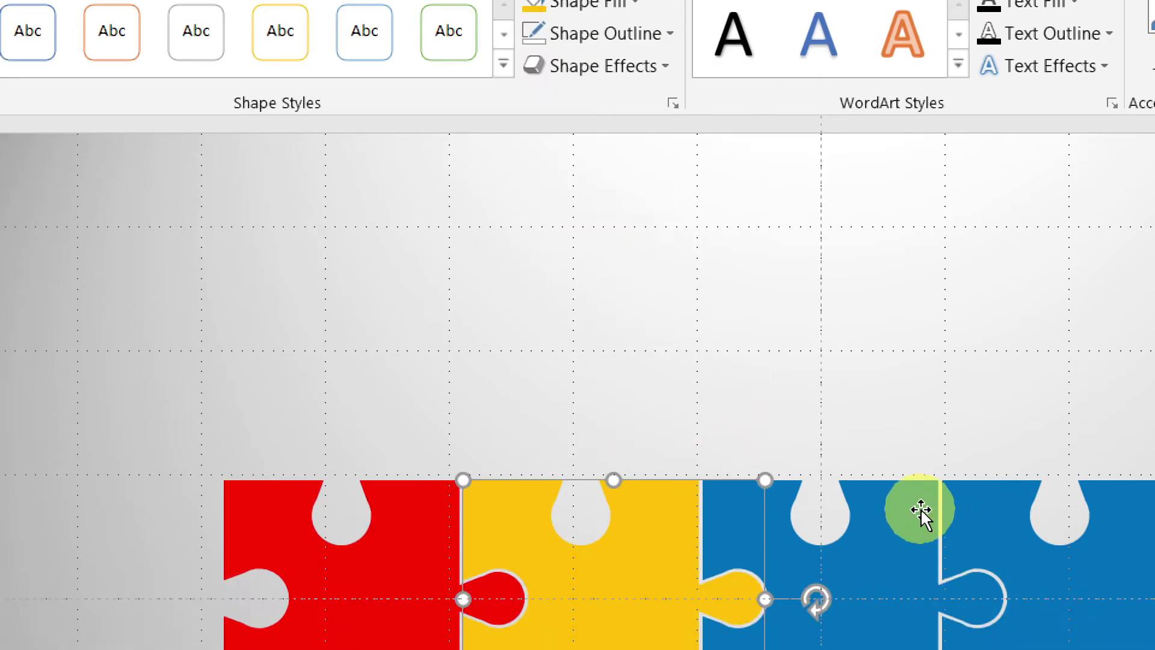
left_click(634, 121)
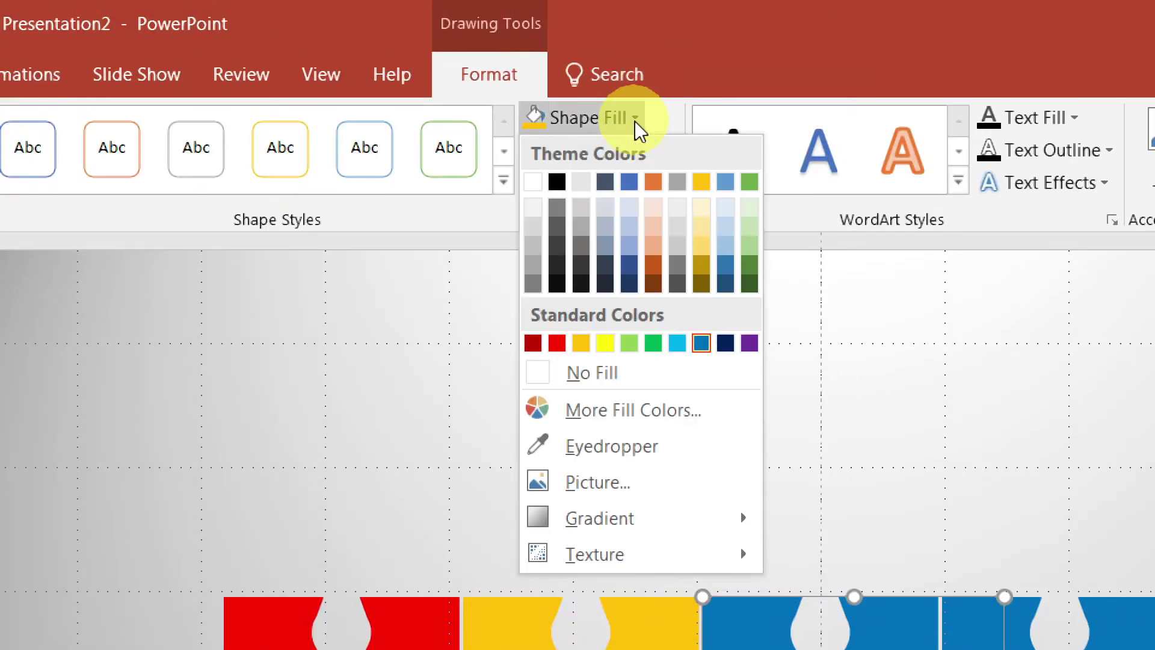
left_click(701, 339)
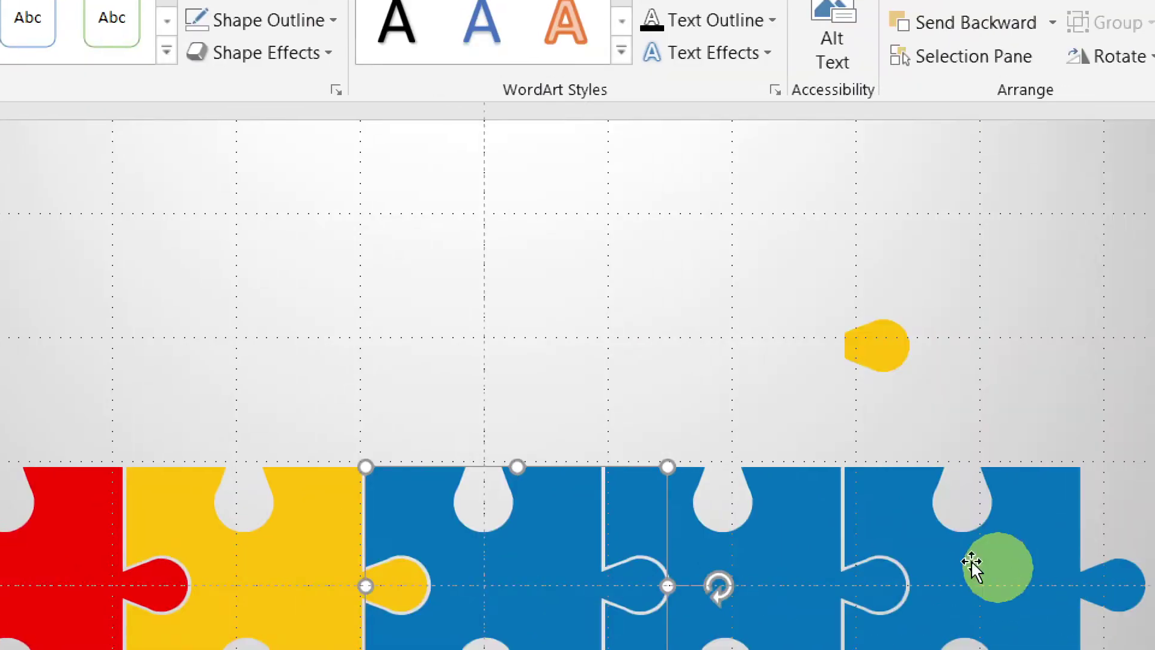
left_click(736, 540)
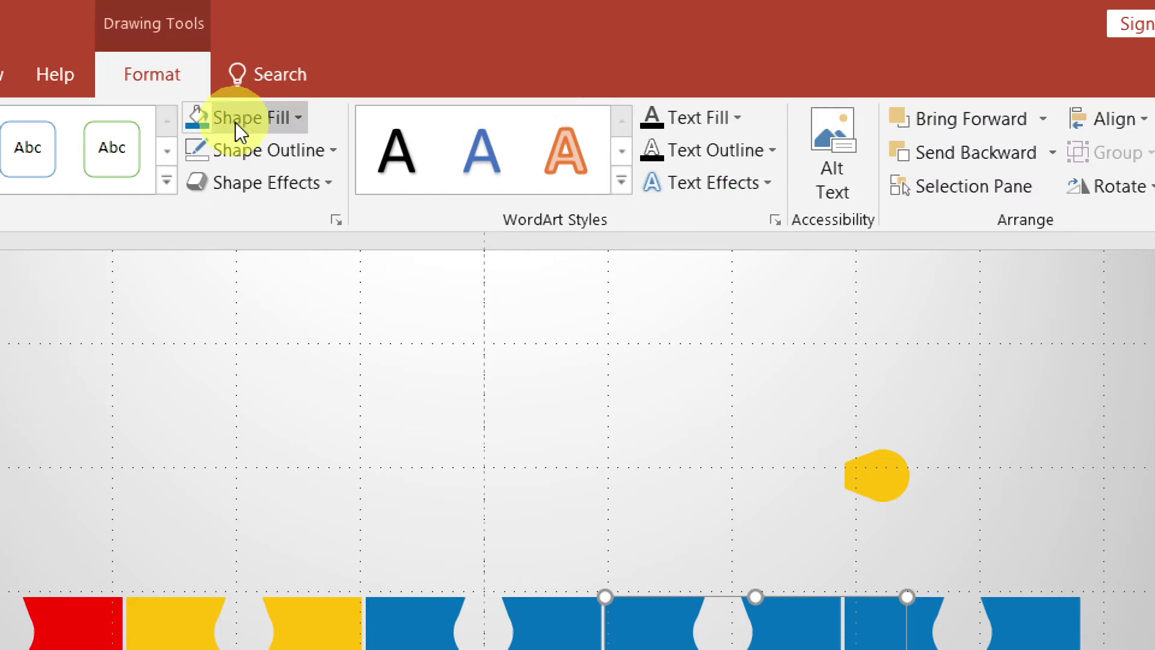
left_click(238, 121)
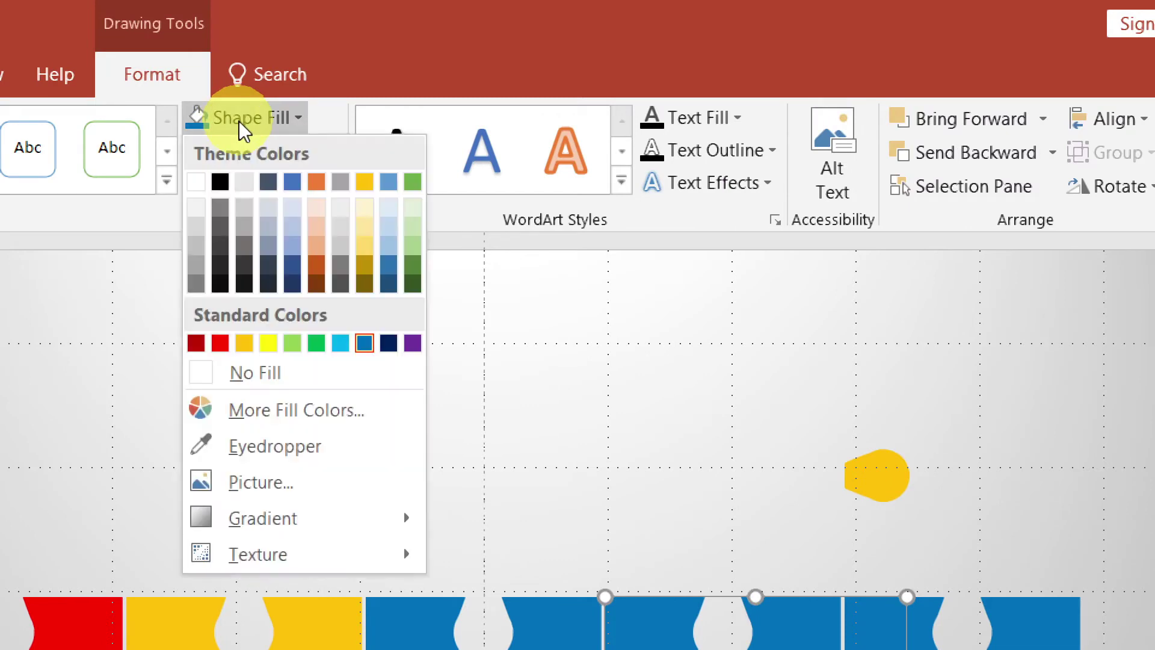
left_click(339, 345)
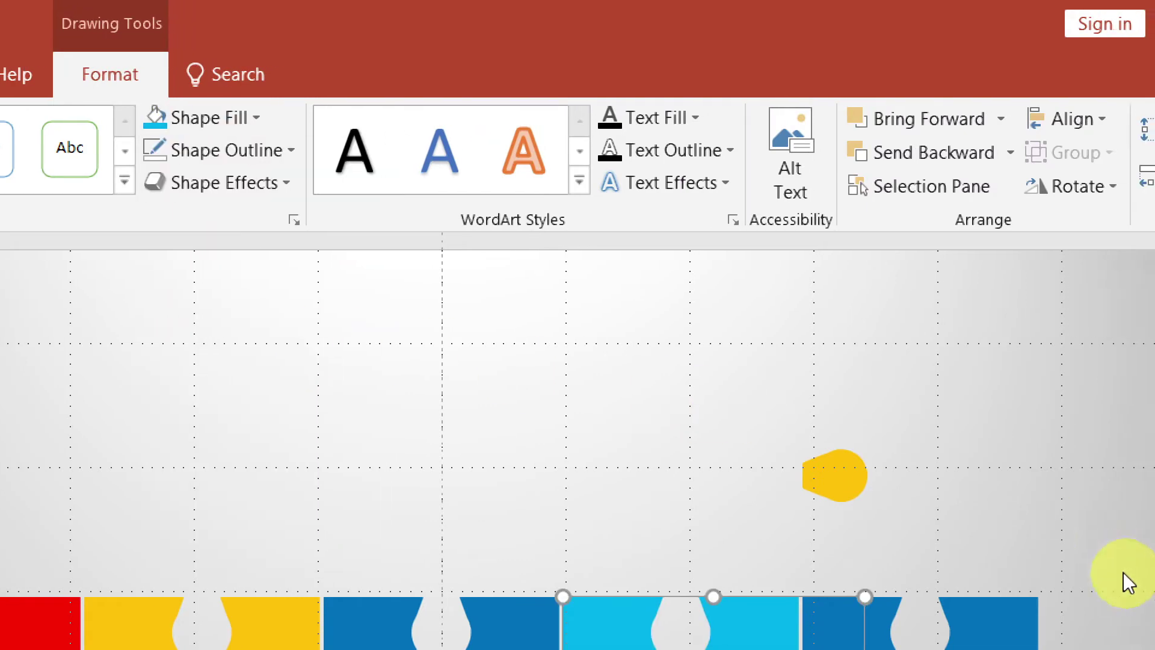
left_click(979, 593)
left_click(235, 118)
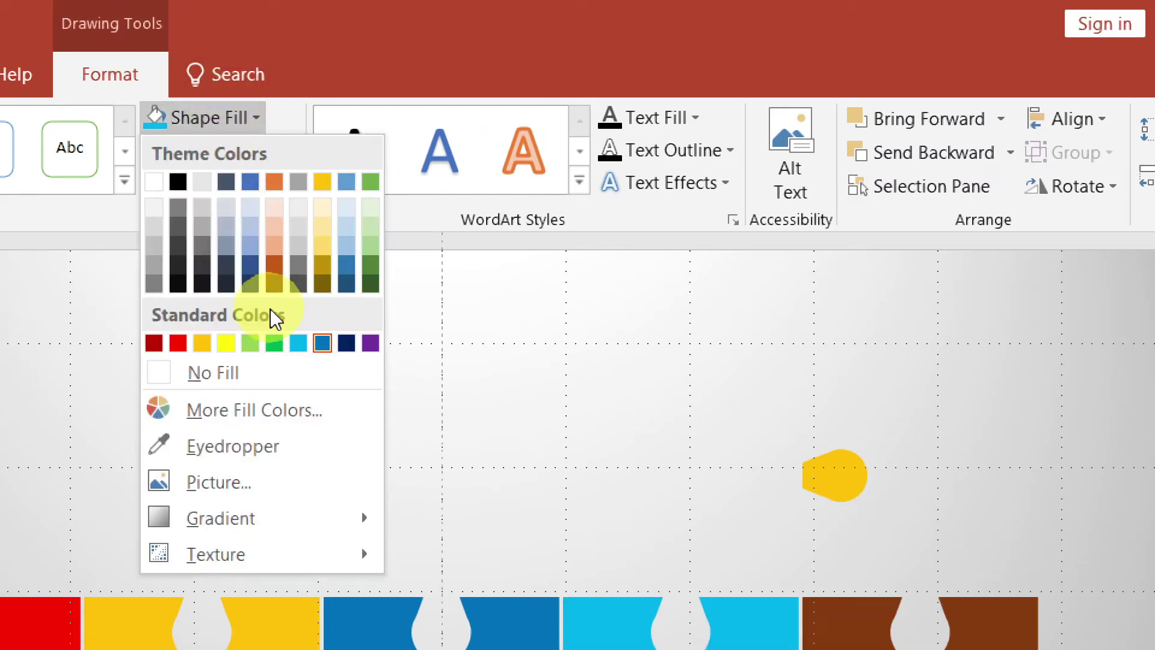
left_click(276, 345)
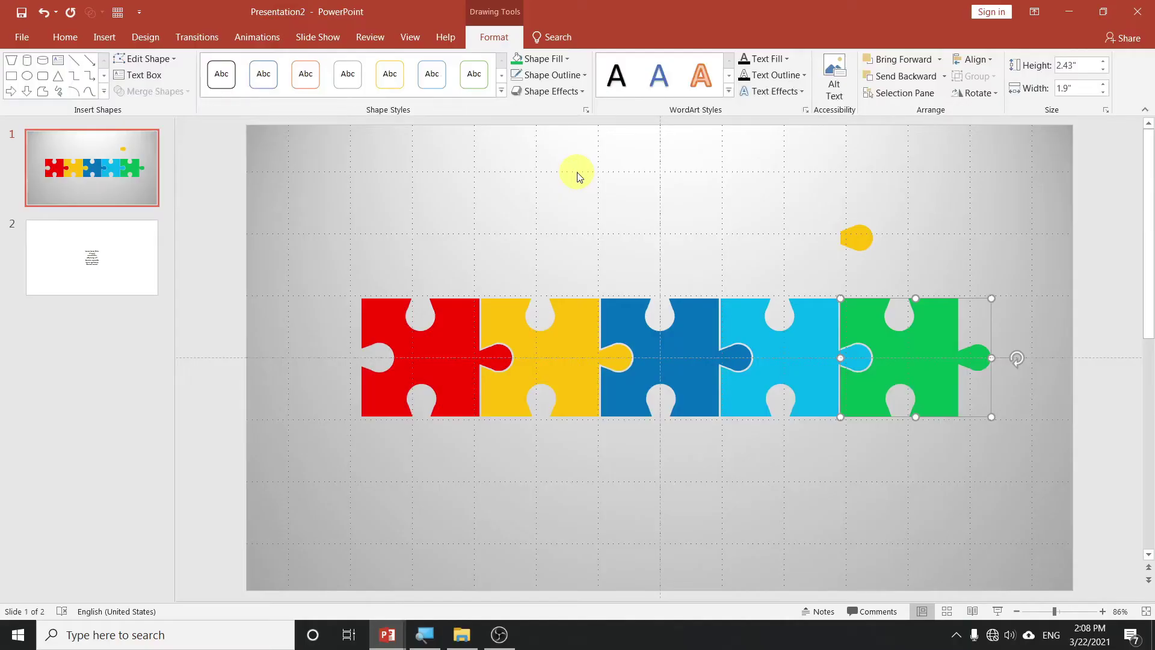
left_click(702, 236)
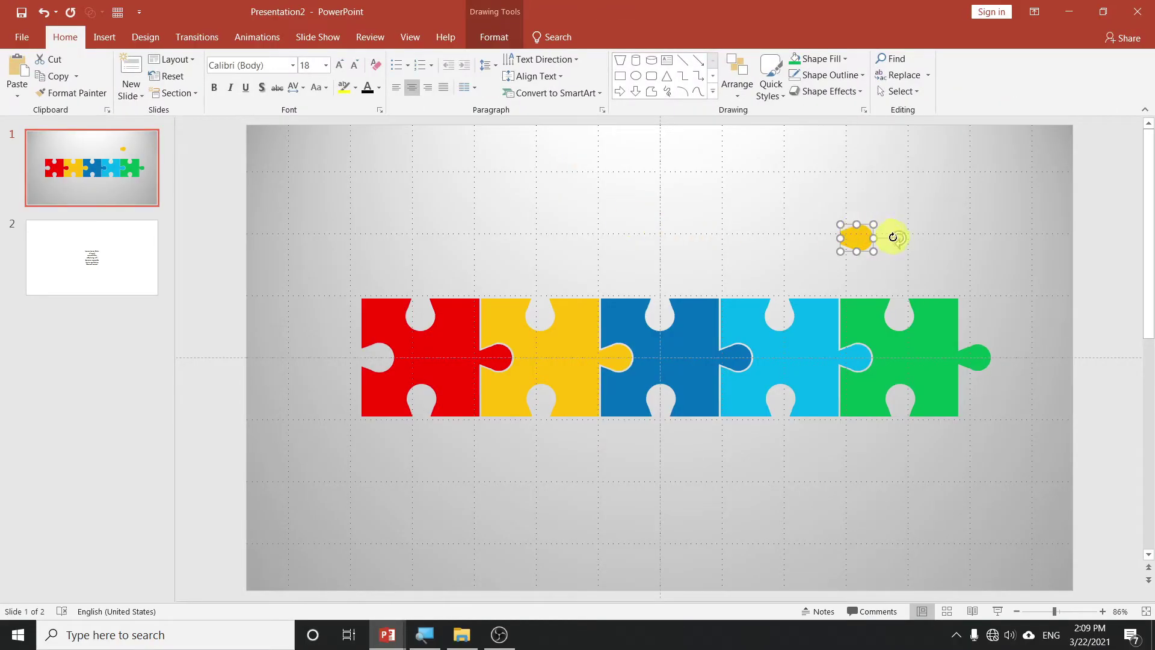
Rotate the yellow drop to point down and move it above the blue piece.
left_click_drag(893, 237, 897, 279)
left_click(903, 228)
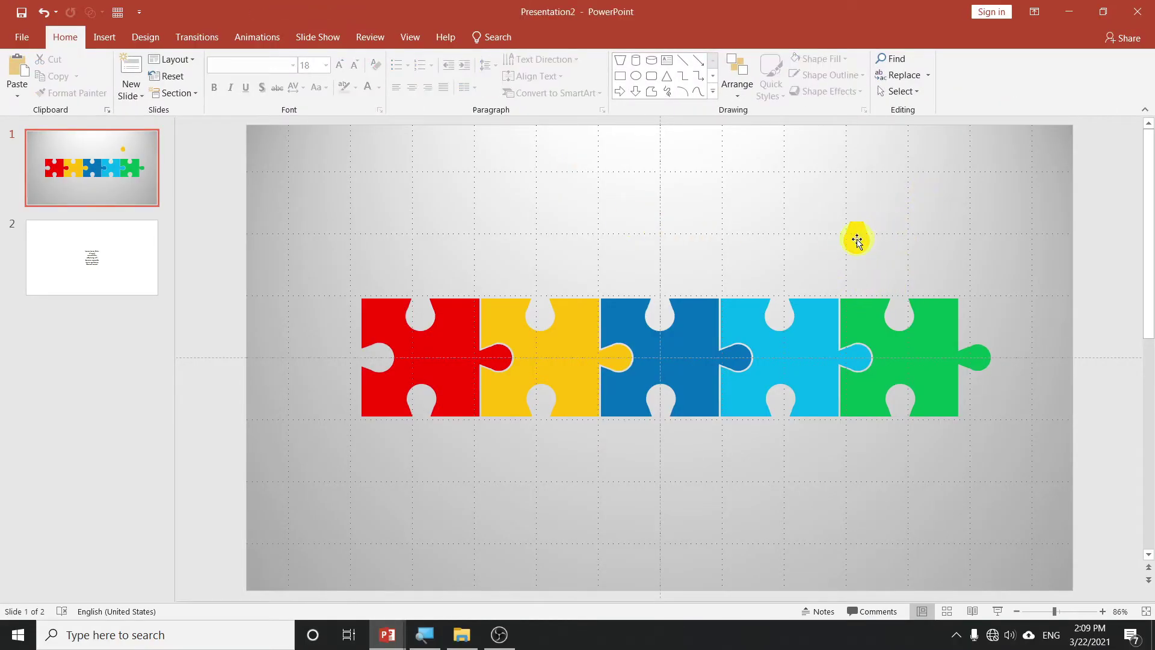
left_click_drag(857, 241, 599, 260)
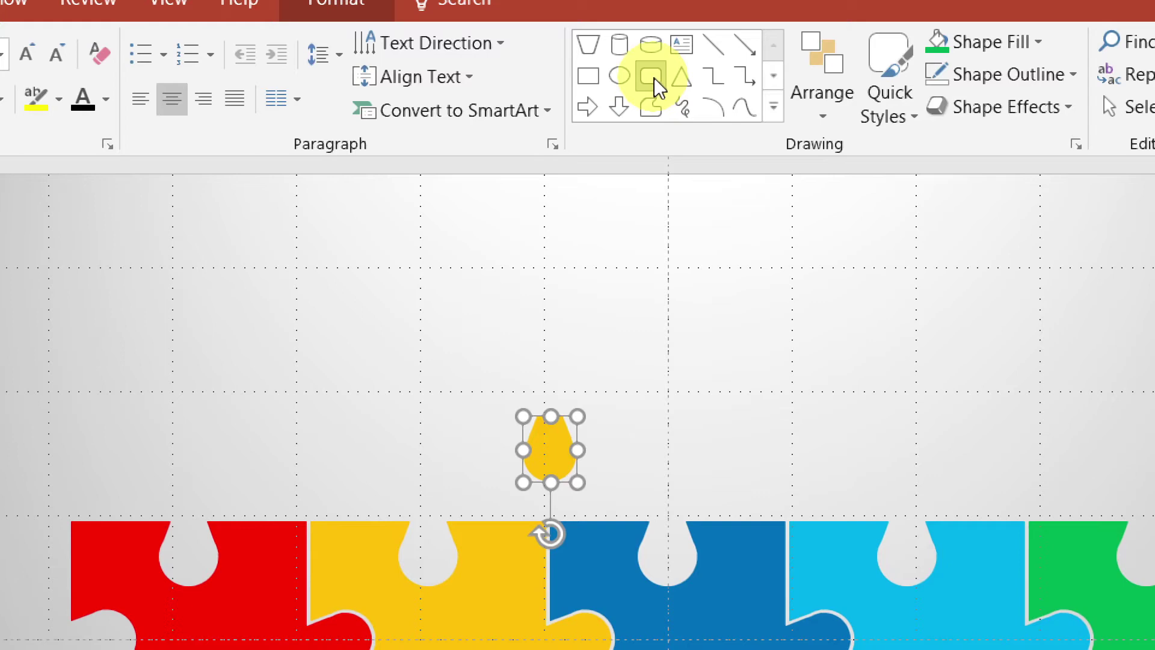
Draw a less-rounded rectangle, widen it, and set it directly above the yellow drop.
left_click(655, 77)
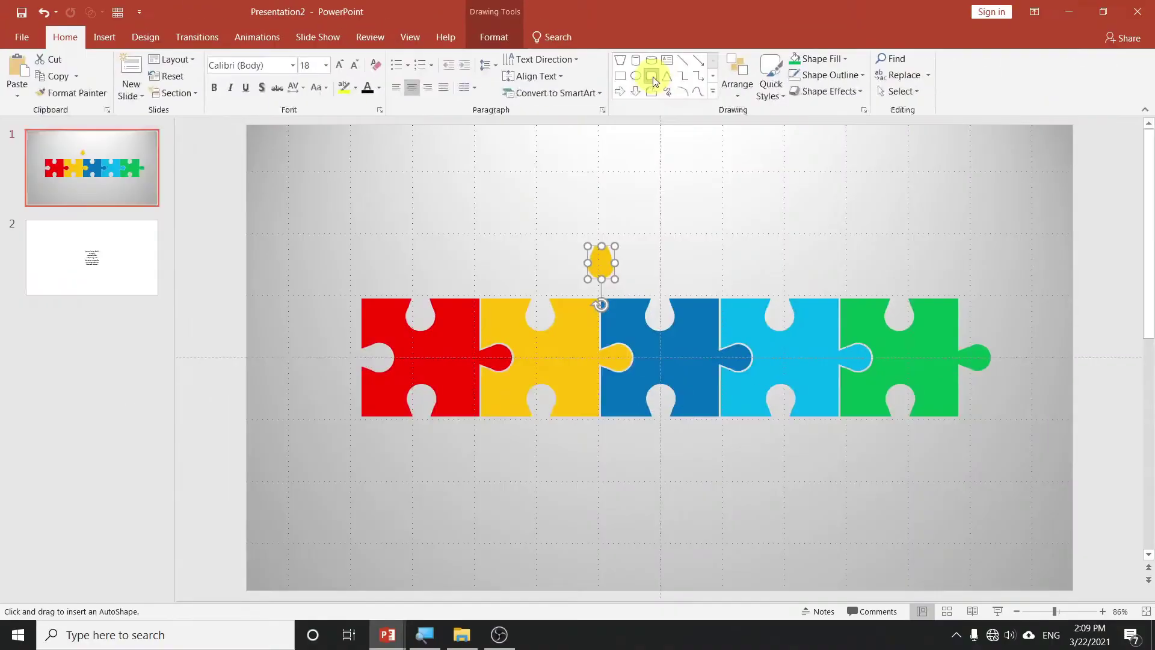
left_click_drag(566, 133, 653, 246)
left_click_drag(580, 140, 566, 141)
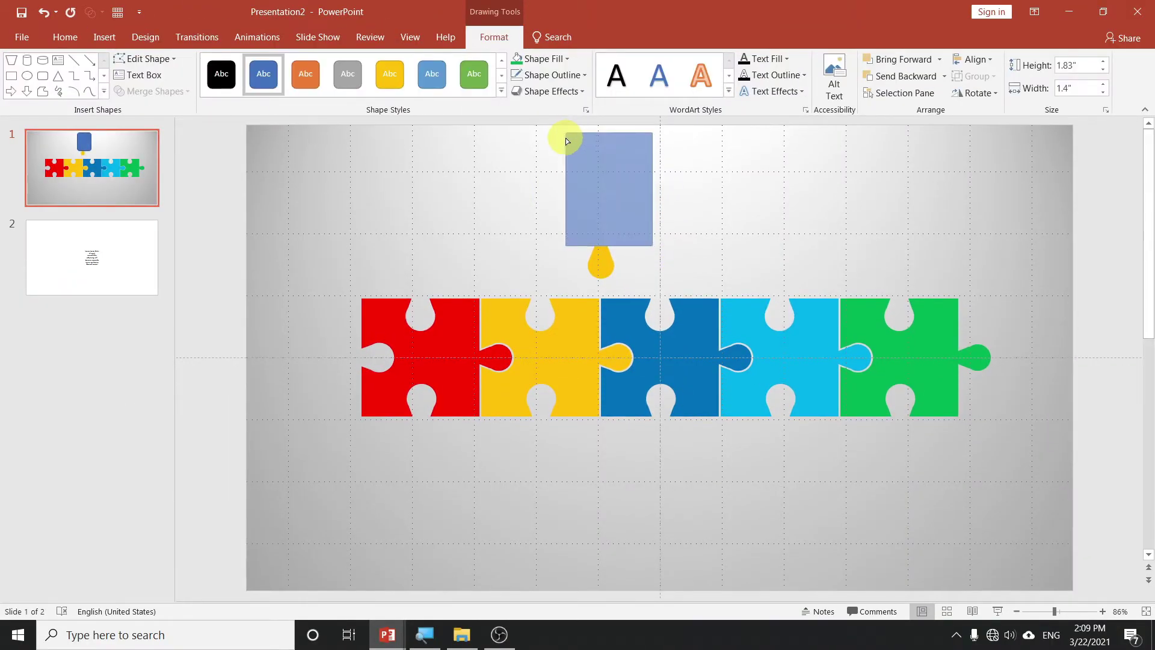
left_click_drag(619, 180, 439, 239)
left_click(722, 201)
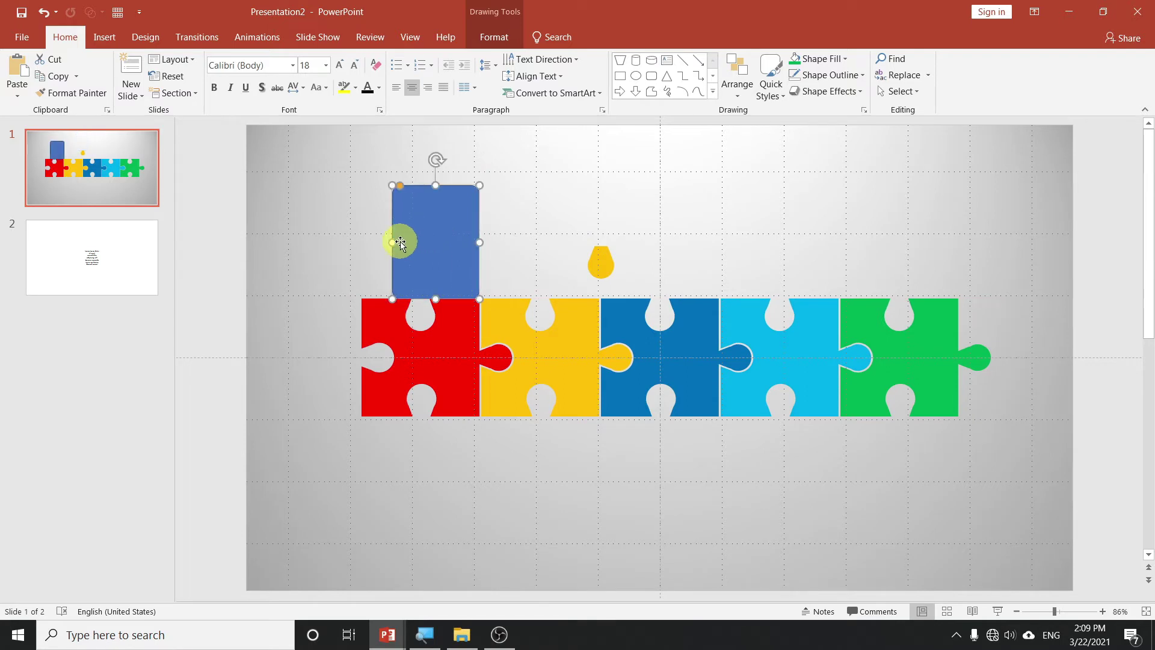
left_click_drag(388, 243, 361, 245)
left_click_drag(439, 245, 597, 198)
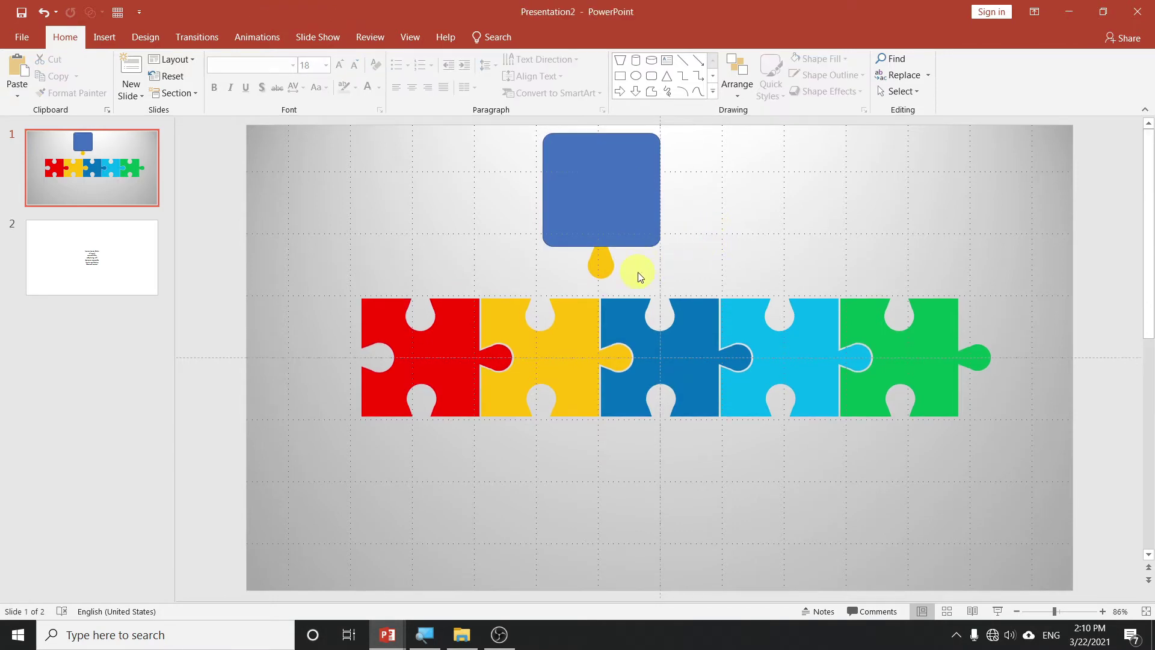
Move the rectangle and drop together above the red piece.
left_click(602, 260)
left_click(600, 201, "shift")
mouse_move(600, 202)
left_mouse_down()
mouse_move(448, 226)
mouse_move(447, 242)
mouse_move(442, 213)
left_mouse_up()
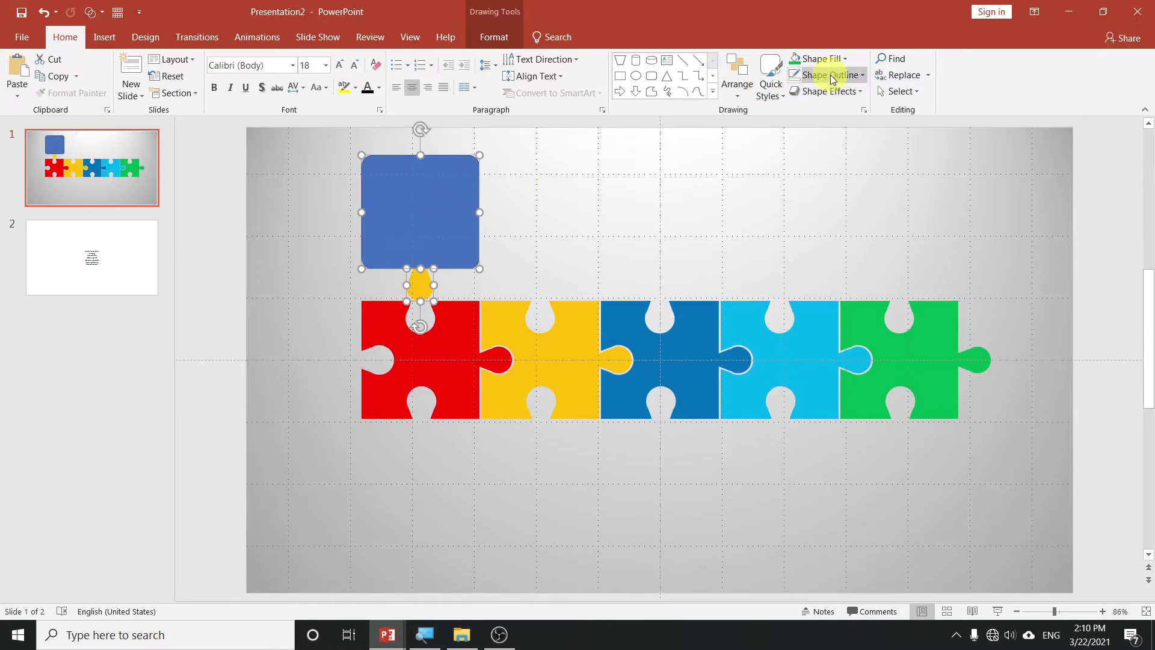
Give the callout square and its drop the standard Blue fill, then switch to slide 2.
left_click(840, 59)
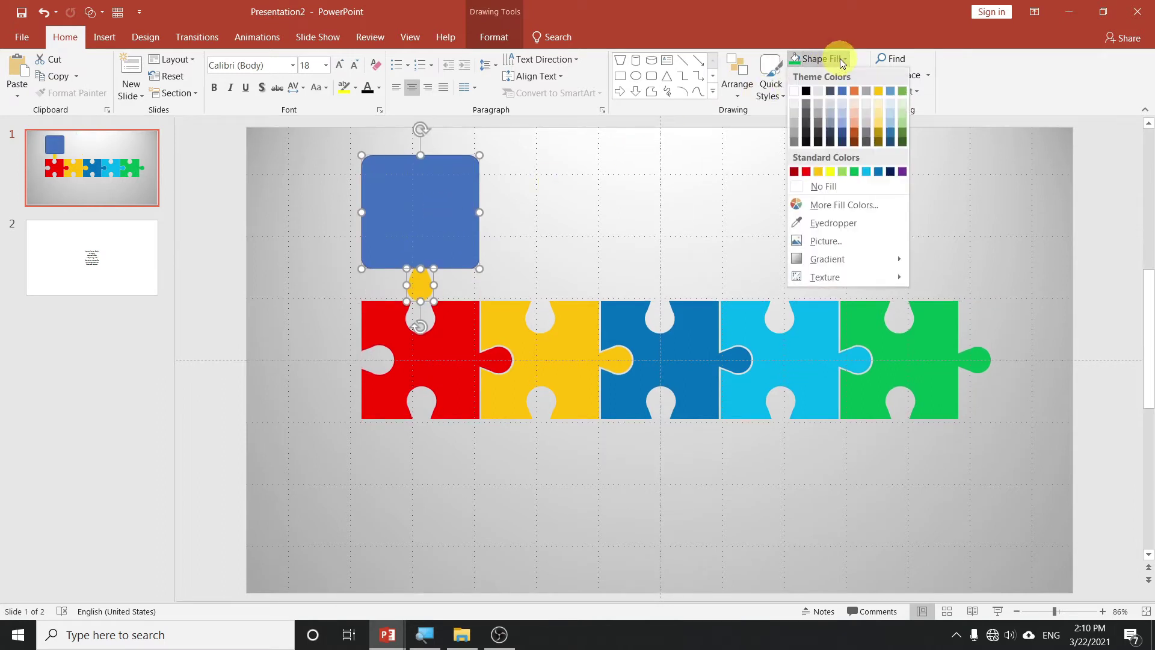
left_click(879, 173)
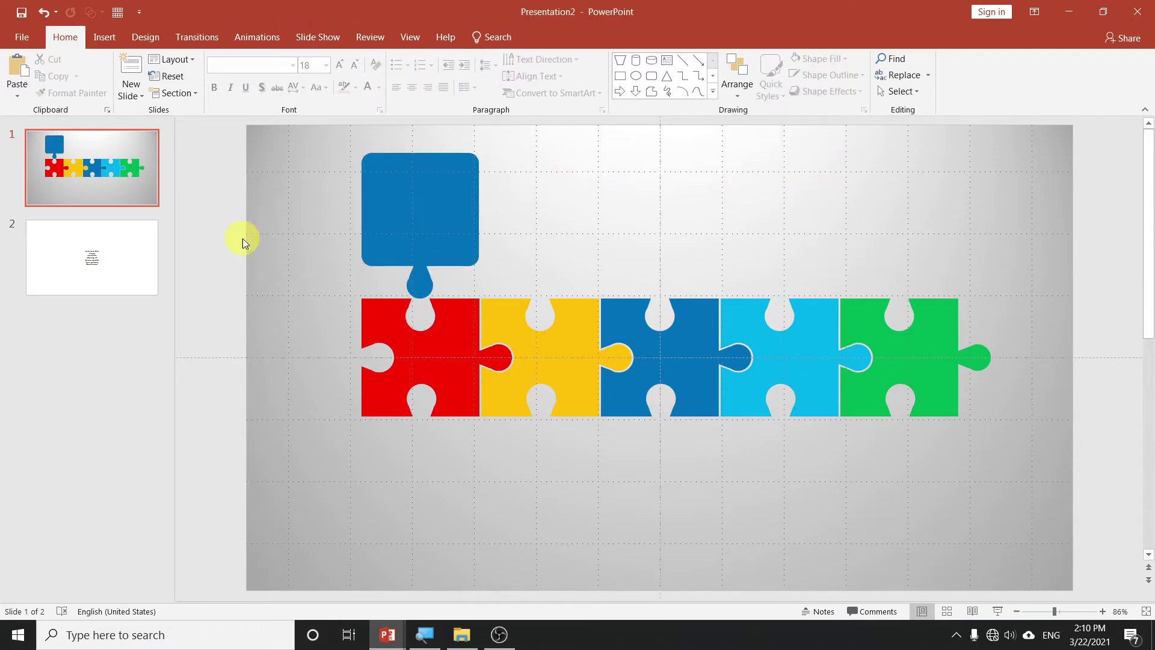
left_click(134, 248)
Copy the Lorem ipsum text box from slide 2 into the blue callout square on slide 1.
left_click(640, 301)
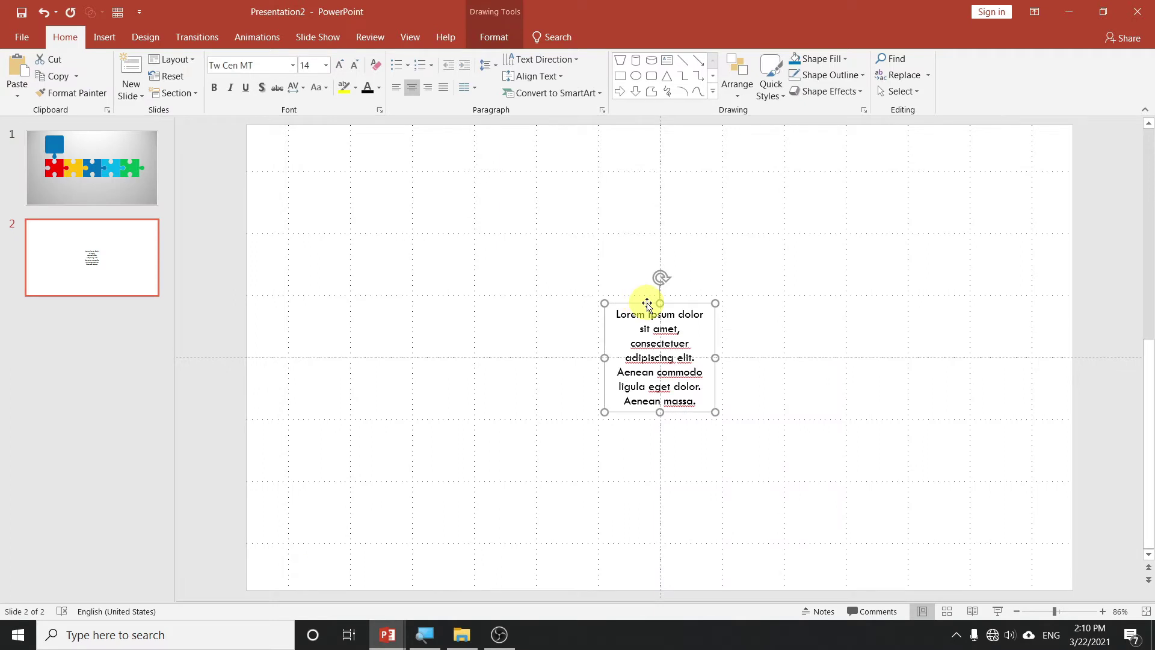
left_click(121, 183)
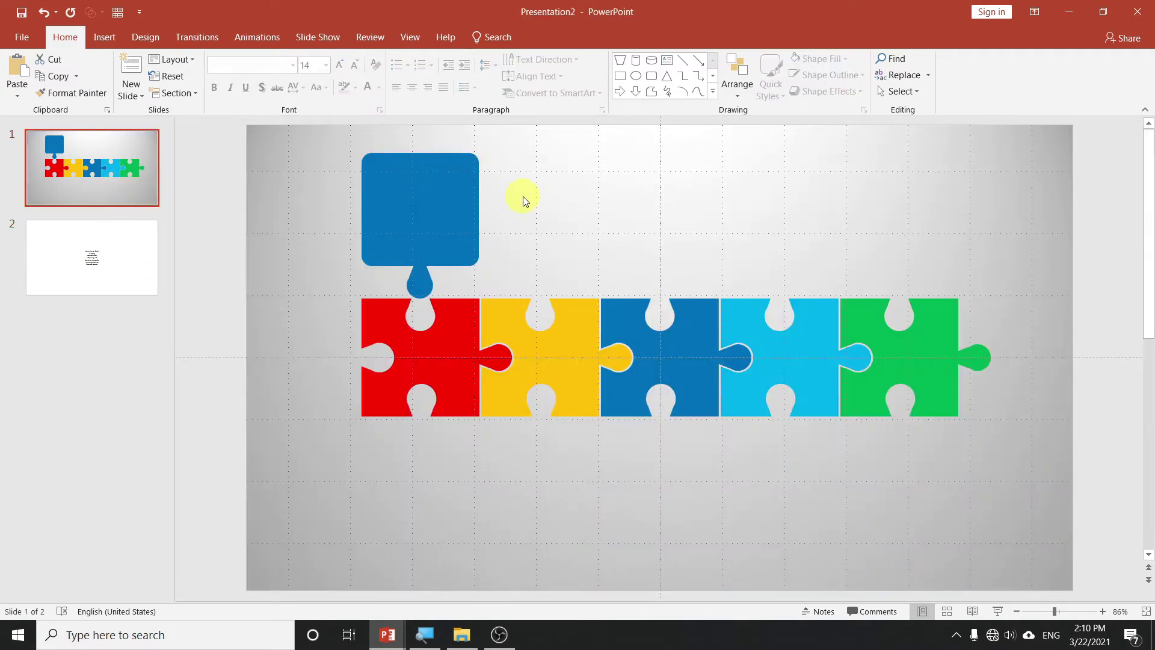
key("ctrl+v")
left_click_drag(697, 291, 463, 158)
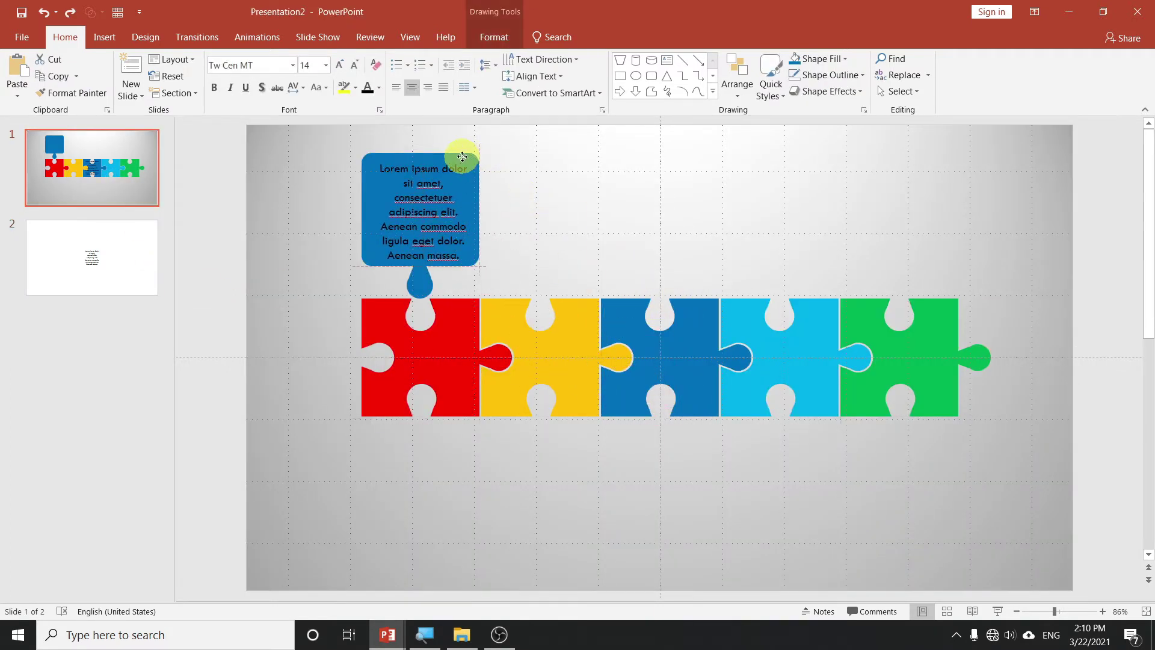
left_click(462, 158)
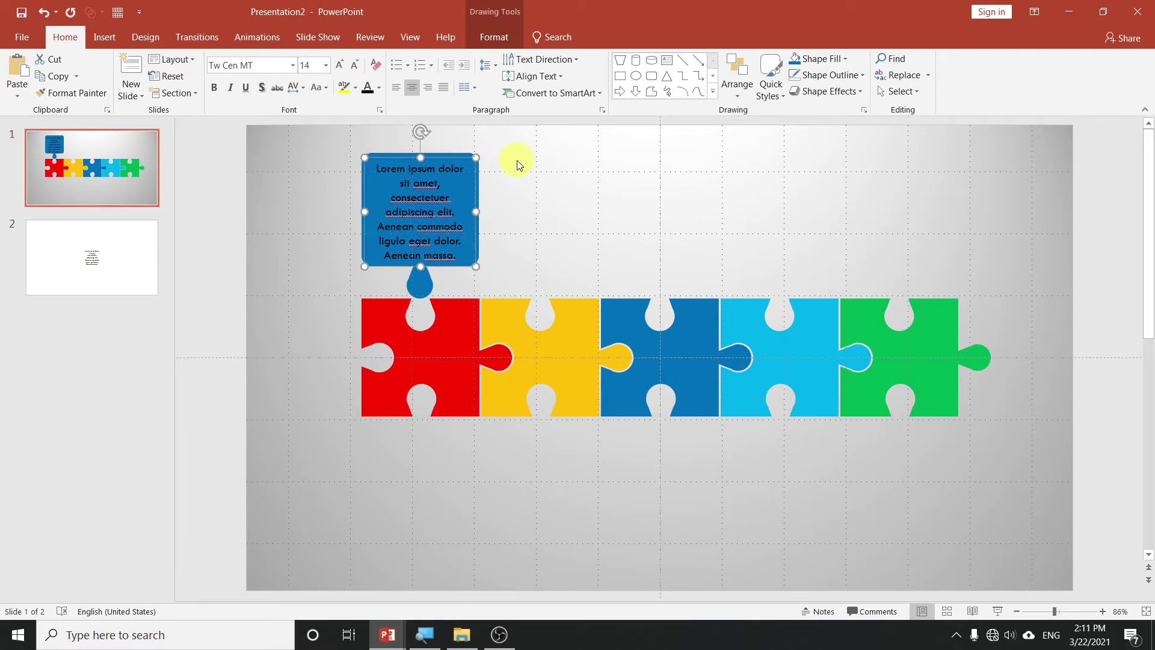
key("ctrl+z")
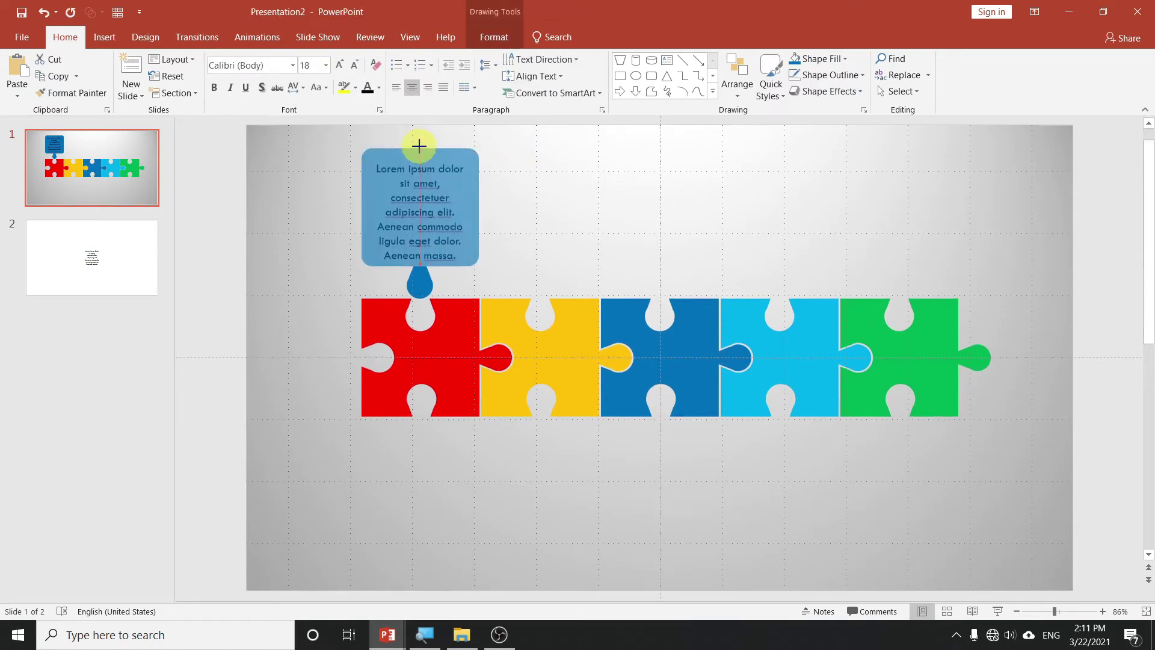
Make all of the Lorem ipsum callout text White.
left_click(440, 161)
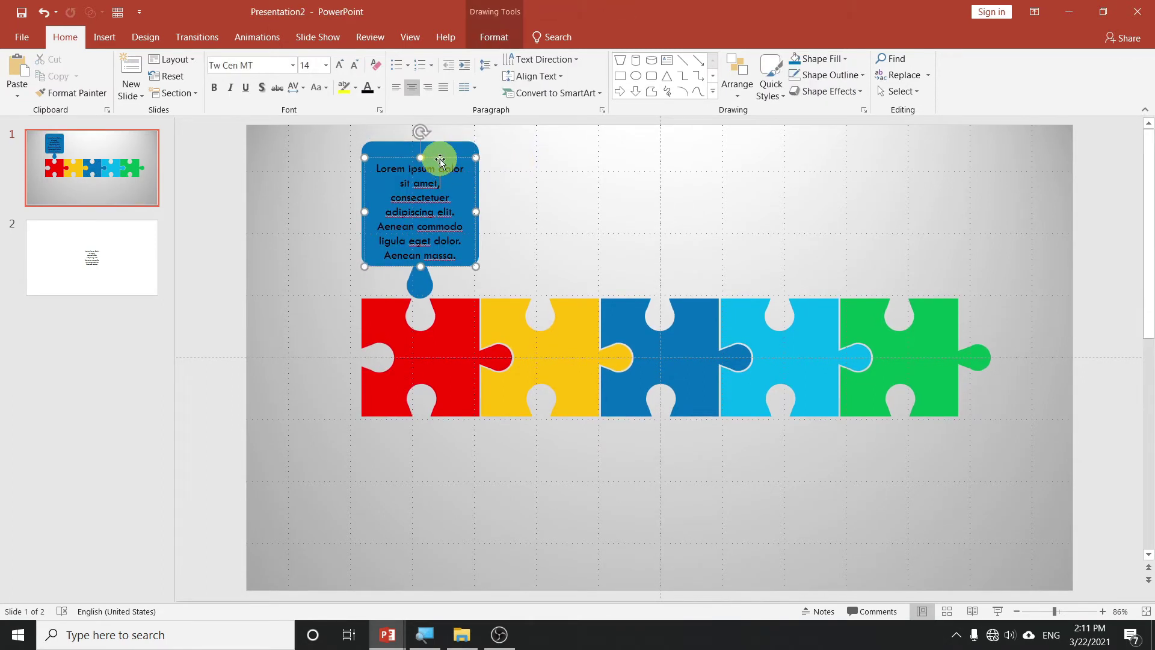
left_click(571, 189)
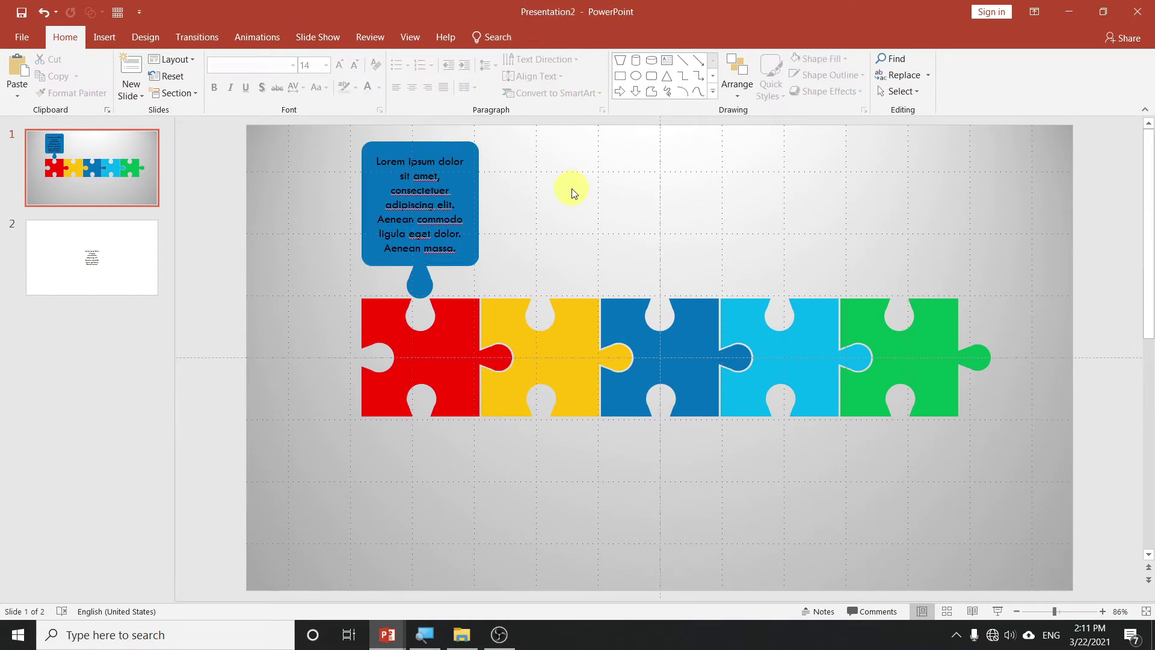
left_click(413, 204)
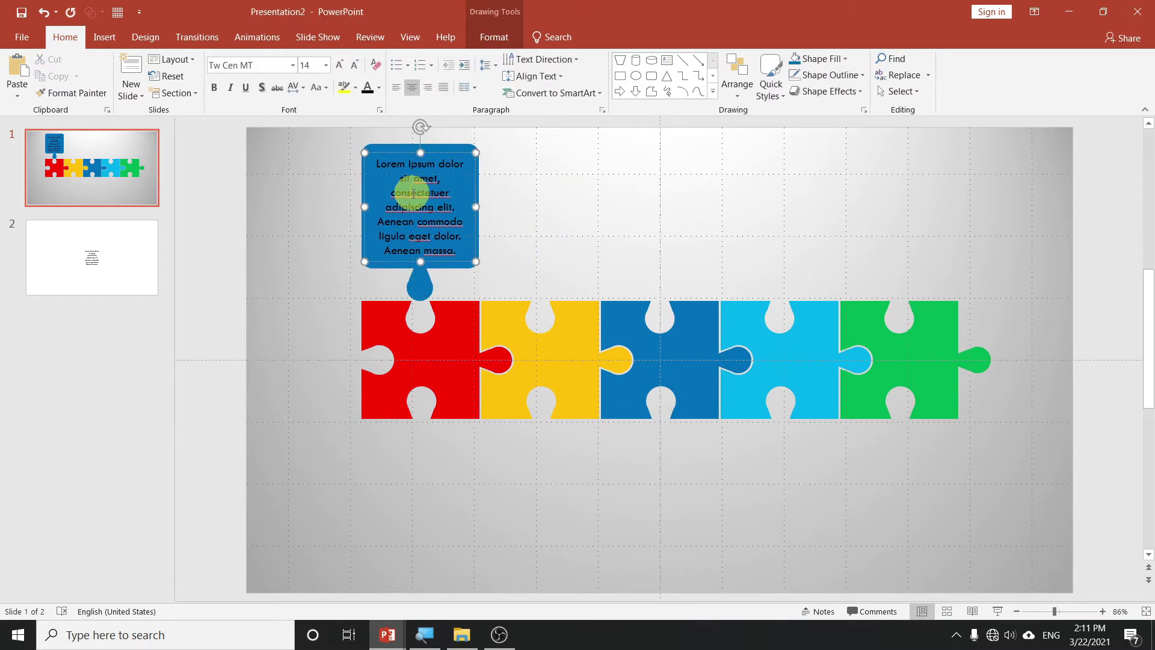
left_click_drag(375, 161, 459, 252)
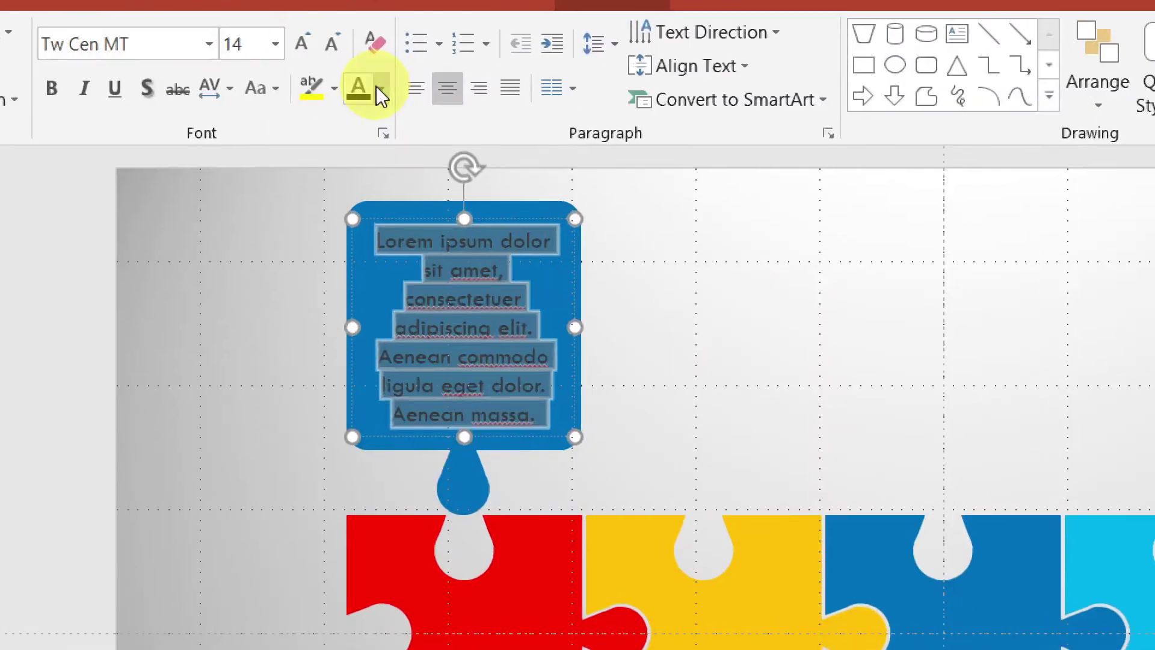
left_click(377, 86)
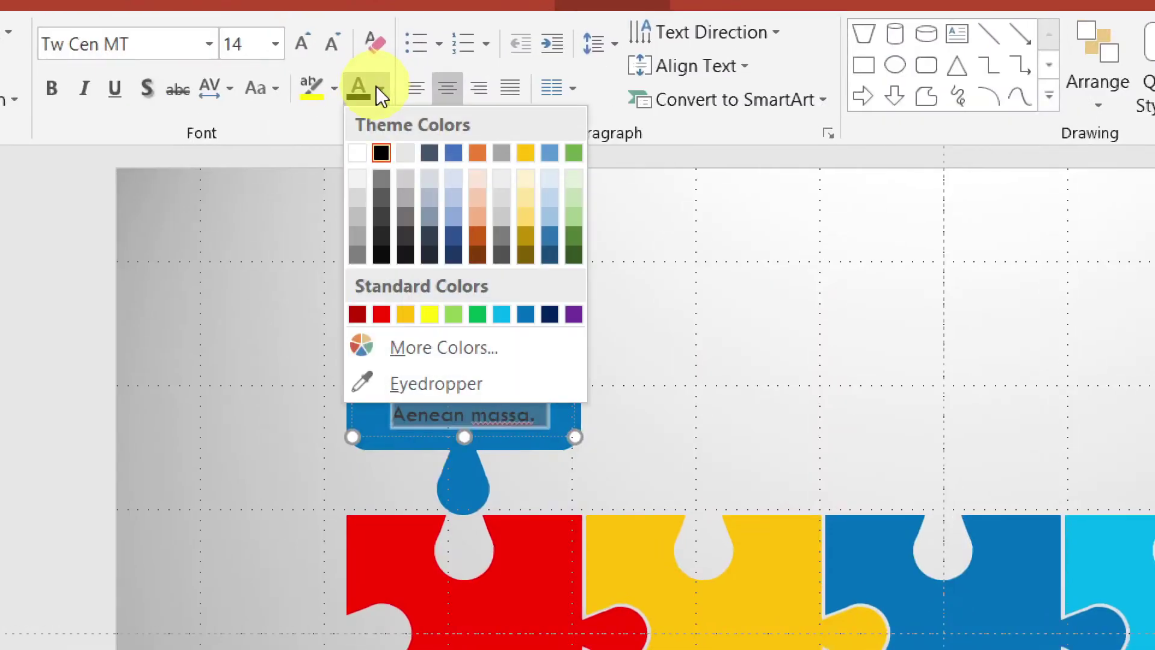
left_click(359, 153)
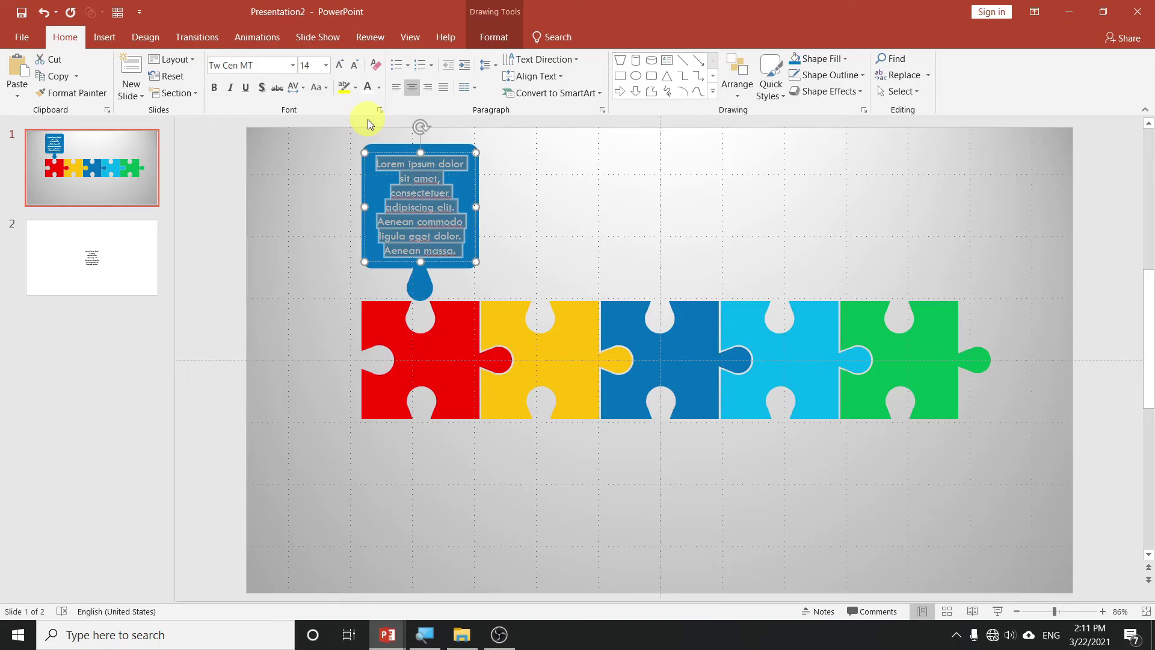
left_click(518, 168)
Group the Lorem ipsum text box with the blue drop, then undo to restore the blank callout.
left_click(416, 289)
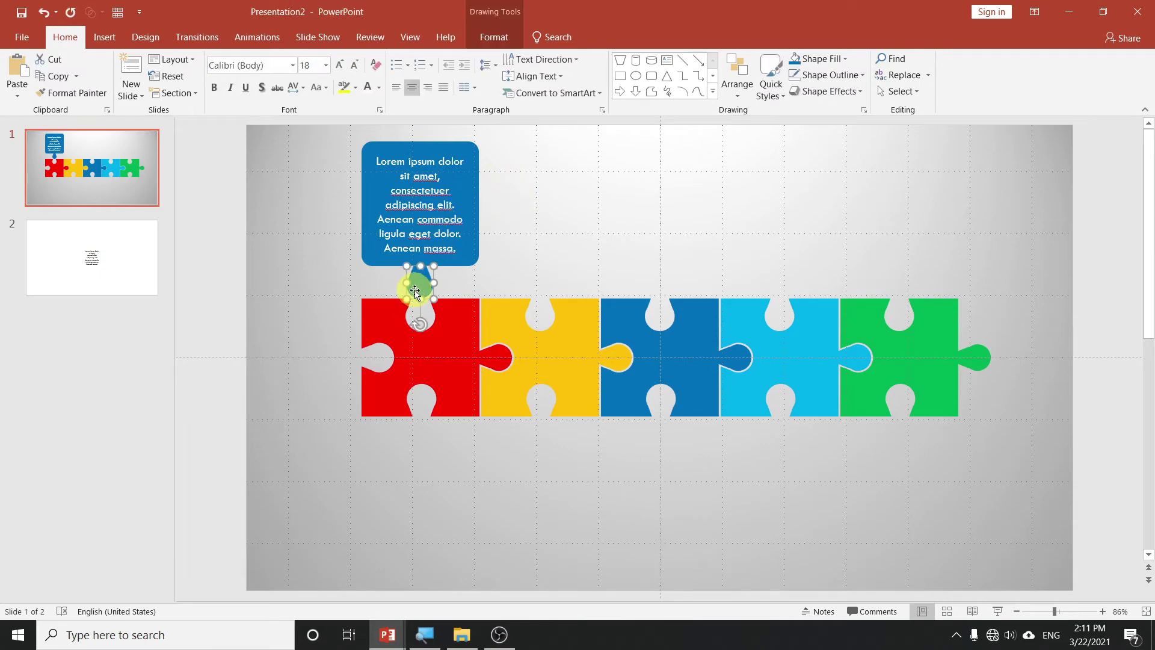
left_click(463, 142, "shift")
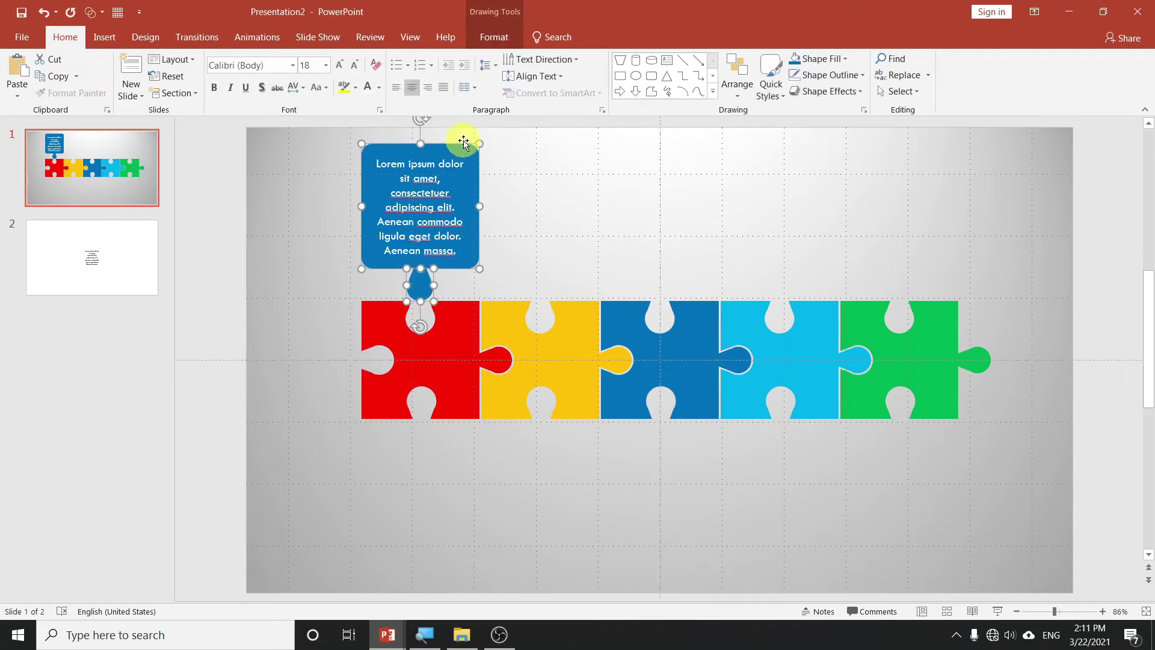
left_click(493, 40)
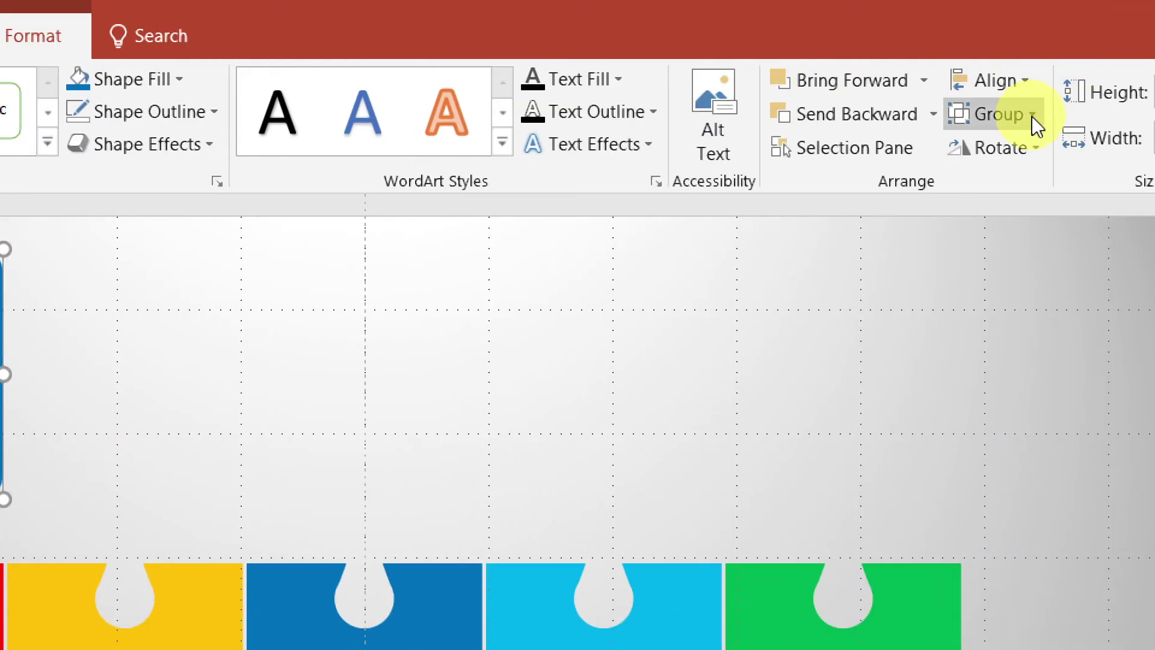
left_click(1029, 114)
left_click(1023, 151)
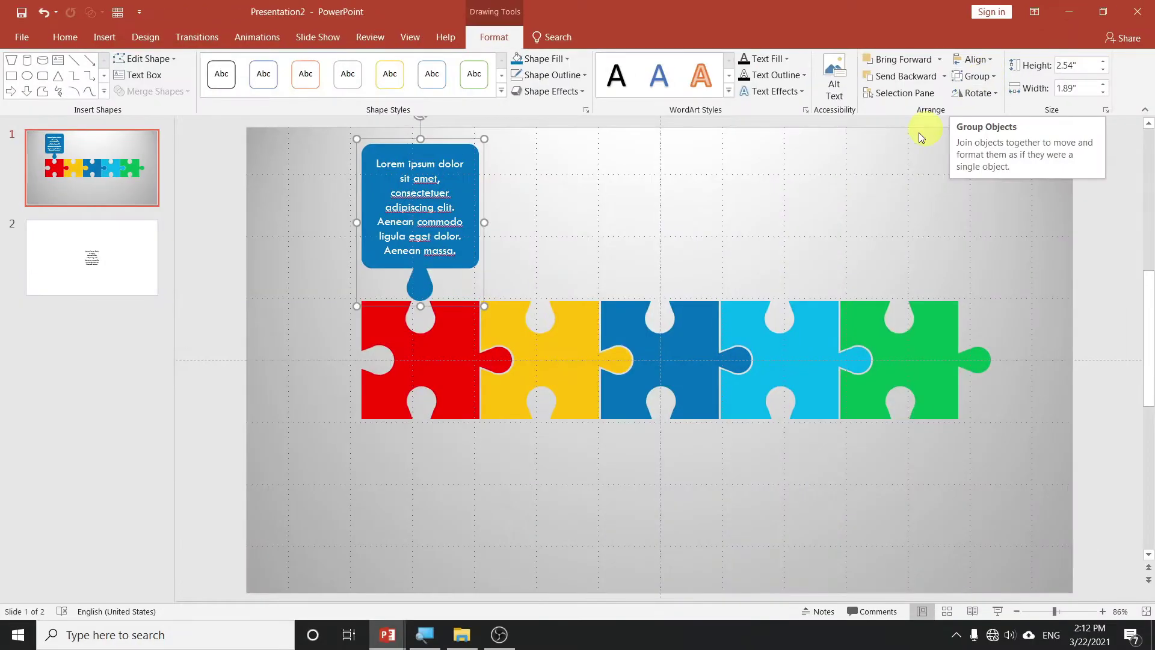
left_click(554, 198)
left_click(470, 151)
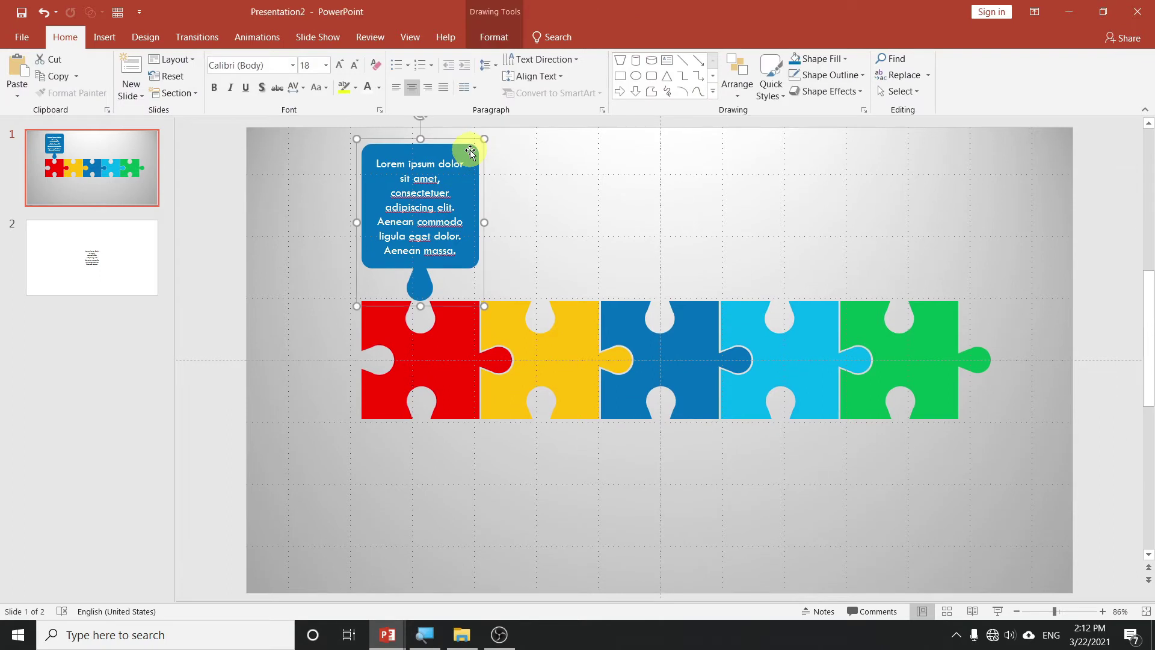
key("ctrl+z")
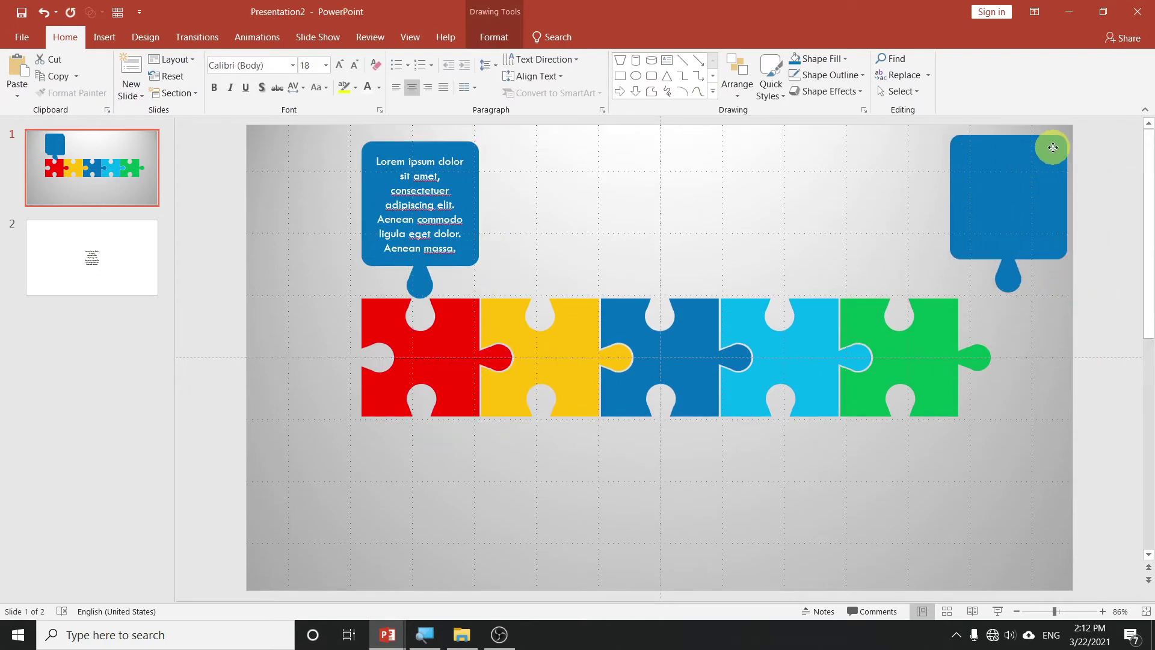
Move the text callout to the lower-right corner and the blank callout above the red piece.
left_click(430, 162)
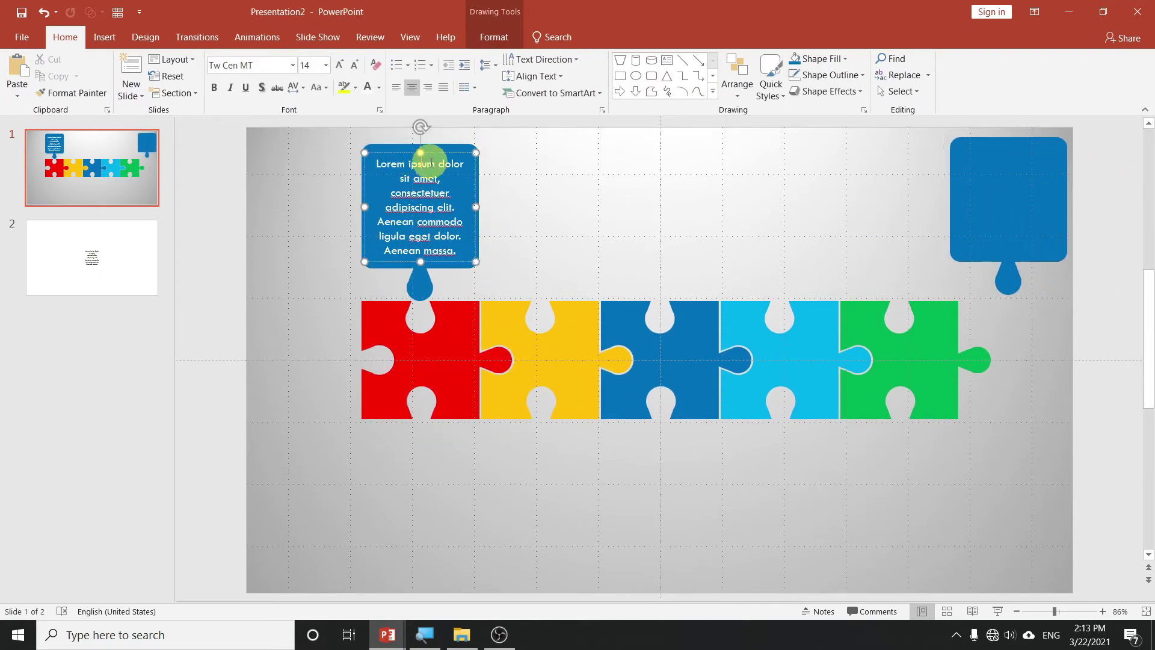
left_click(446, 147)
left_click_drag(451, 148, 1039, 426)
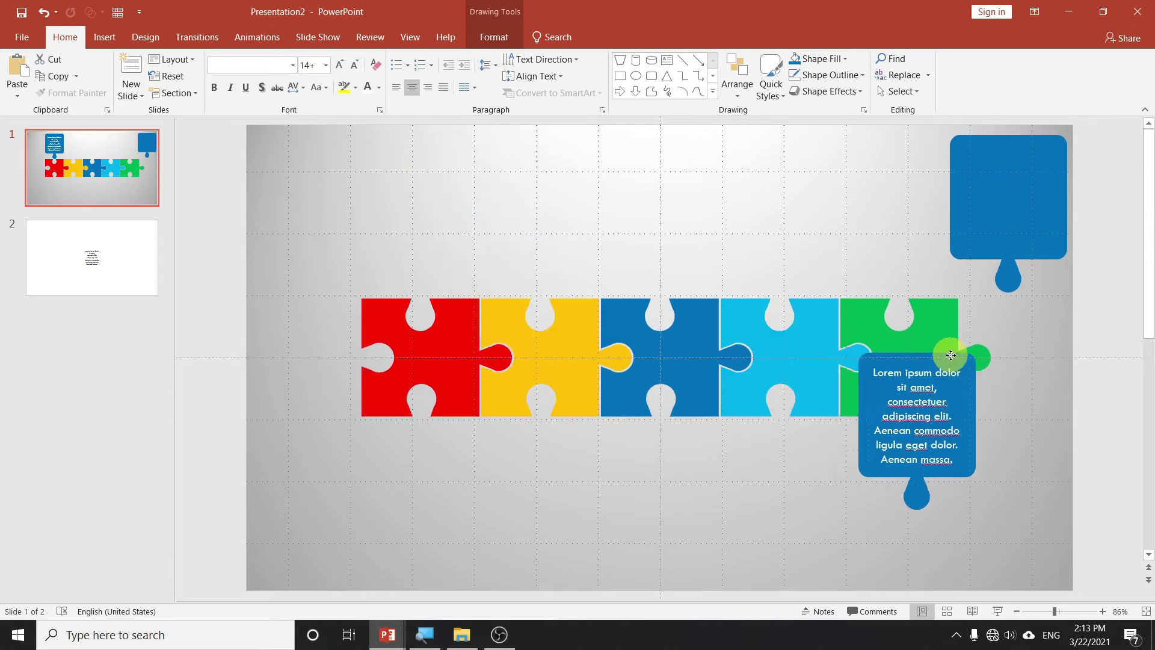
left_click_drag(989, 184, 434, 225)
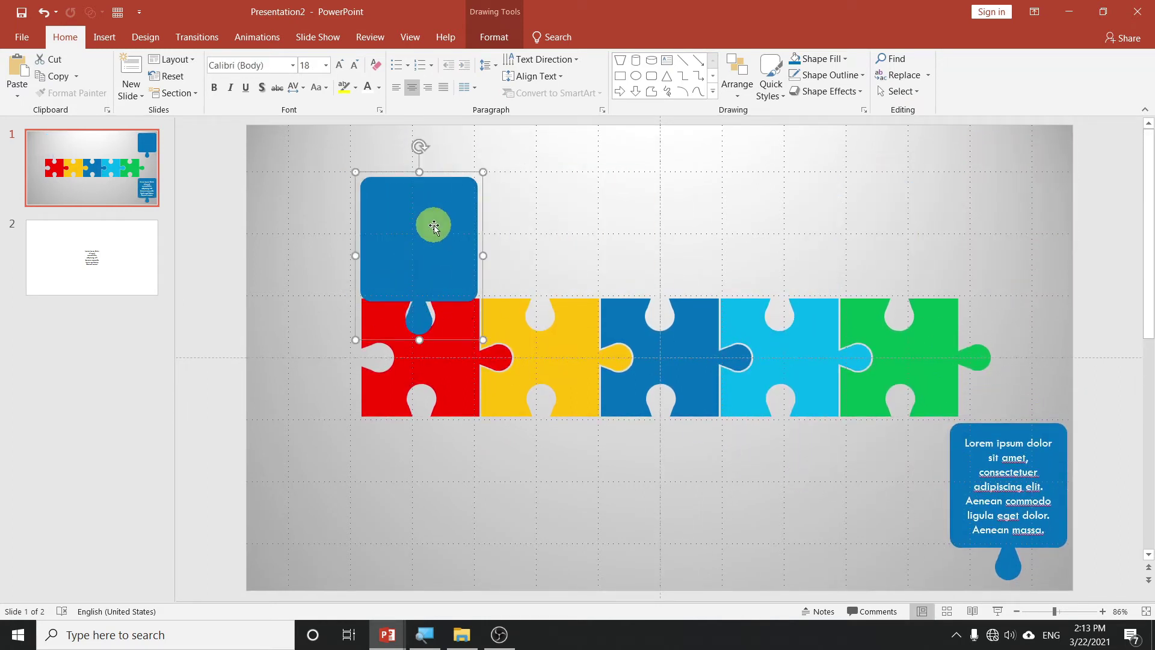
left_click_drag(434, 225, 436, 221)
left_click(564, 196)
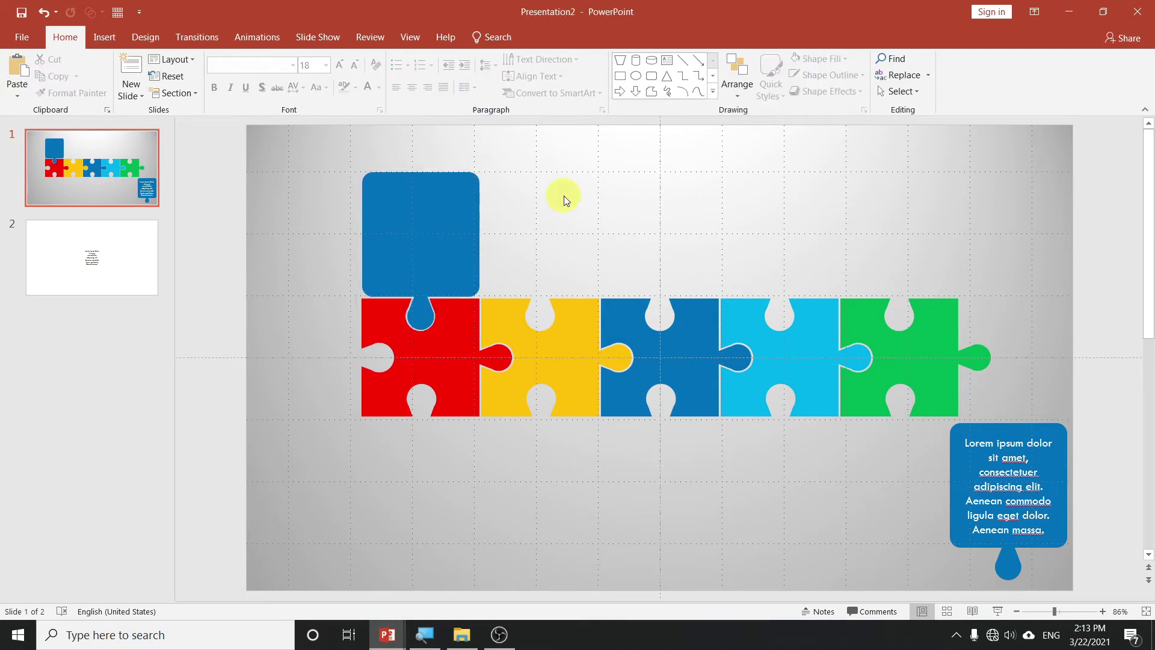
Move the blank callout above the yellow piece and fit an upside-down copy below the red piece.
left_click(454, 217)
mouse_move(416, 185)
left_mouse_down()
mouse_move(766, 199)
mouse_move(361, 258)
left_mouse_up()
mouse_move(363, 199)
left_mouse_down()
mouse_move(363, 417)
mouse_move(356, 405)
left_mouse_up()
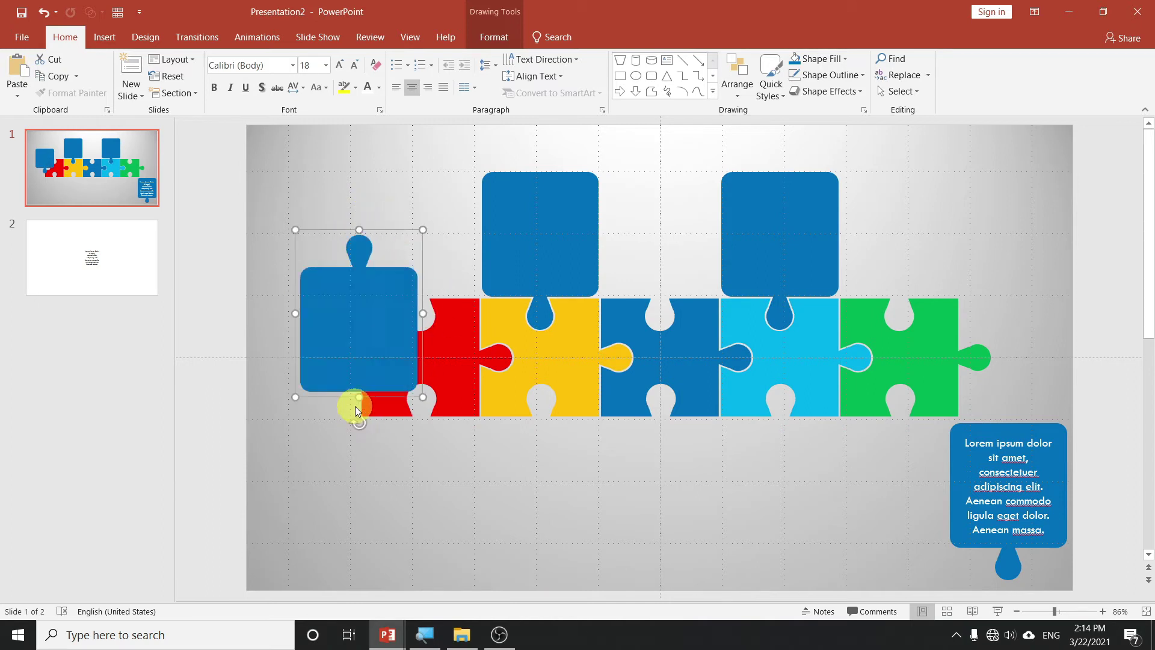
left_click_drag(328, 290, 413, 455)
key("Right")
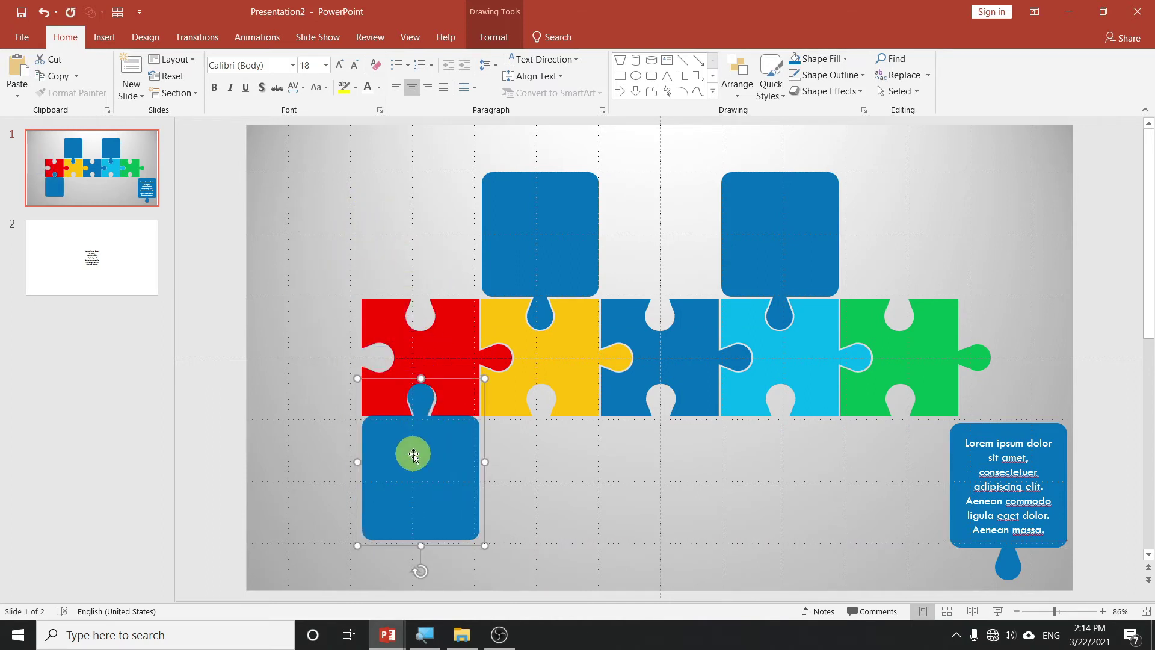
key("Down")
key("Right")
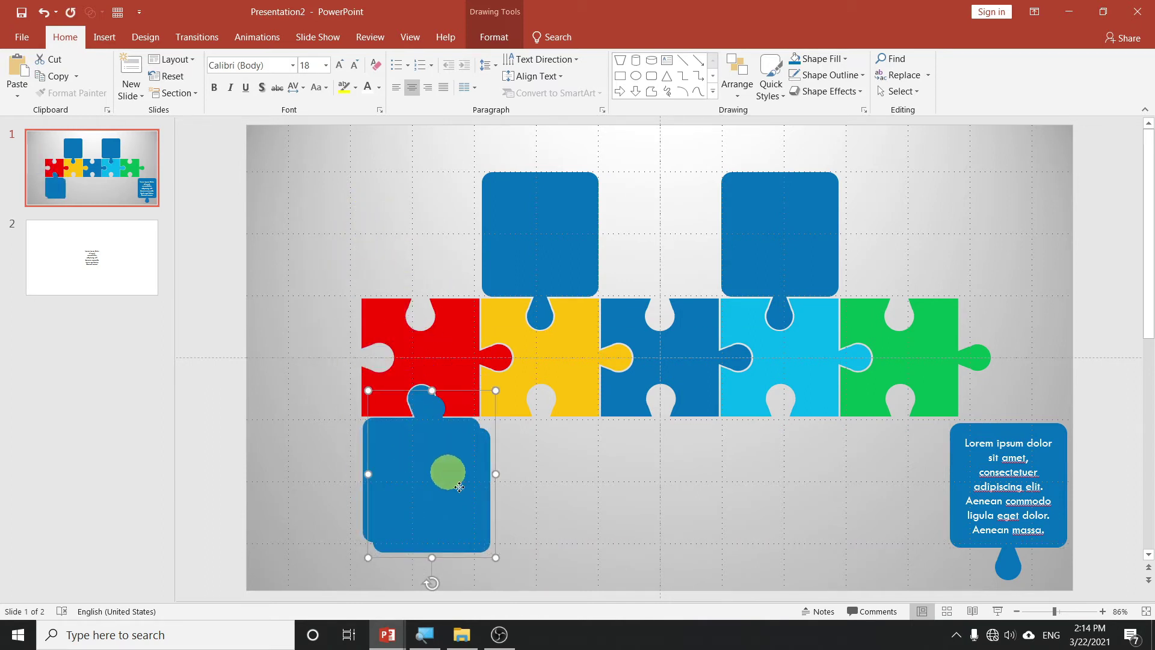
Copy the flipped callout beneath the dark-blue and green pieces.
left_click_drag(417, 457, 915, 481)
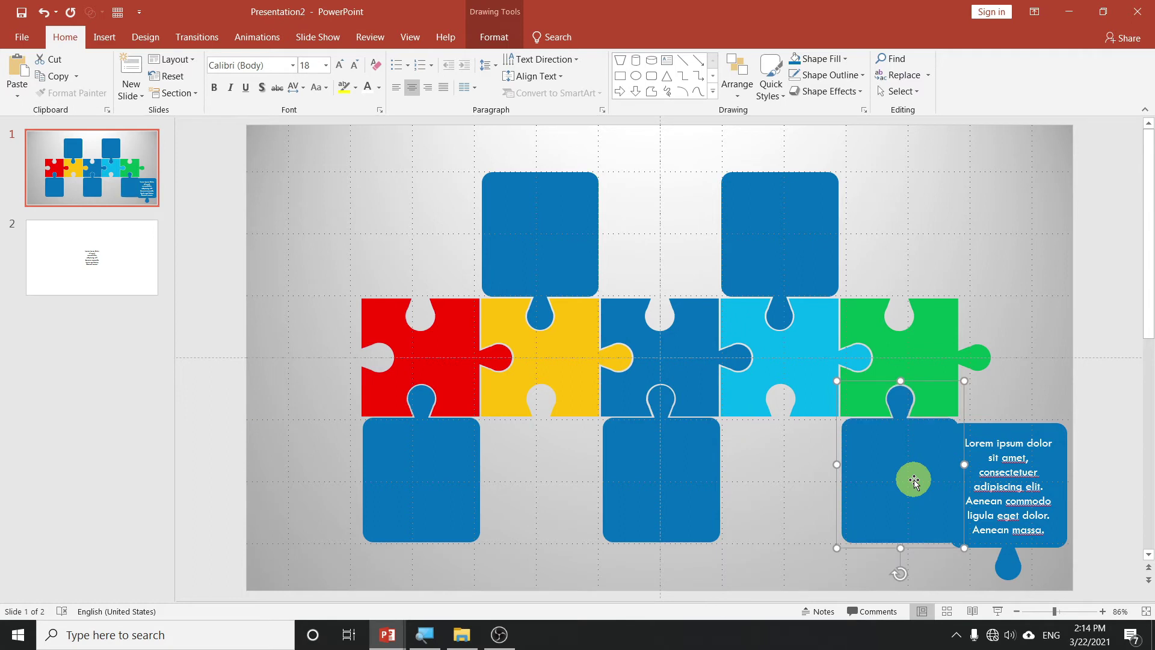
left_click(684, 472)
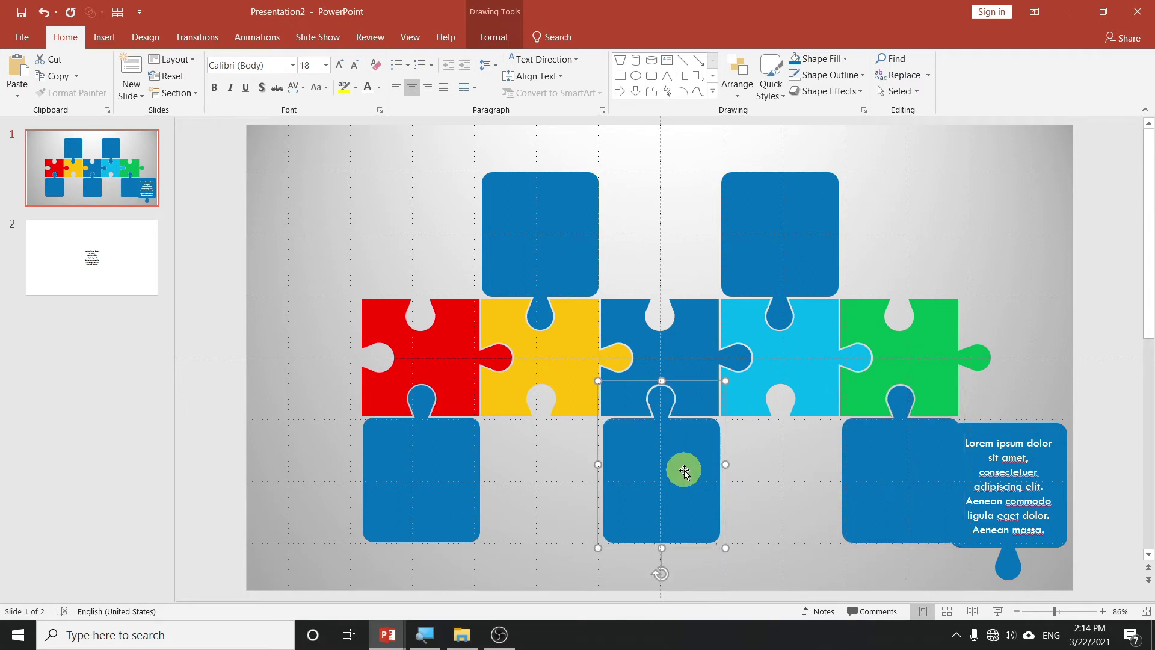
left_click(630, 199)
left_click(420, 398)
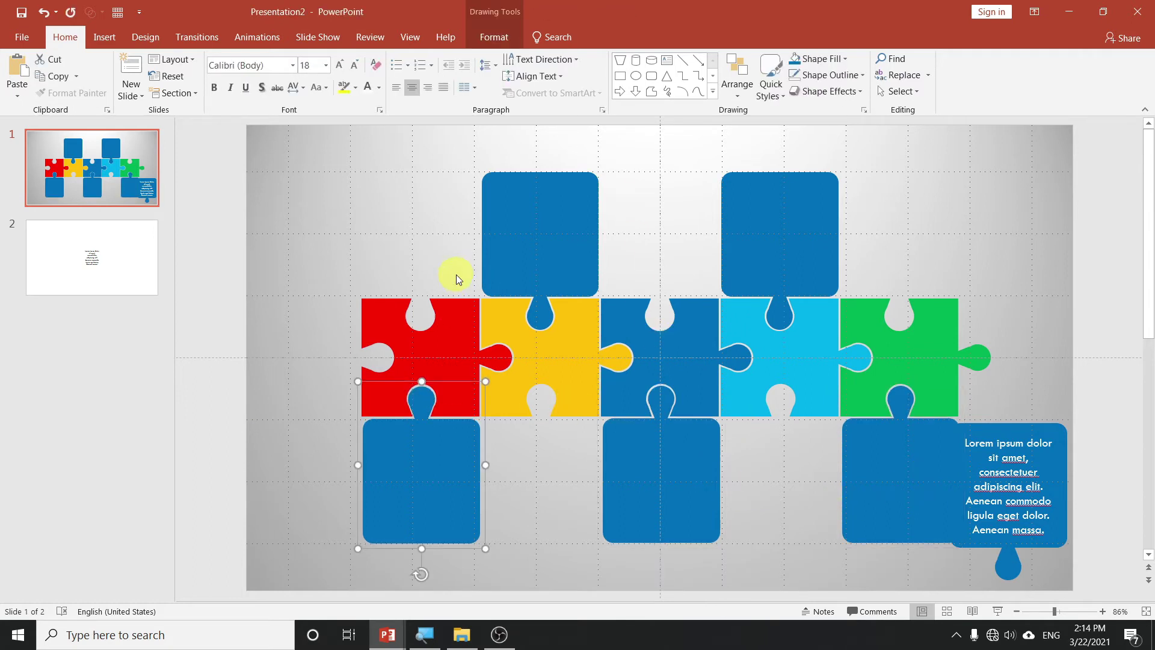
left_click(446, 243)
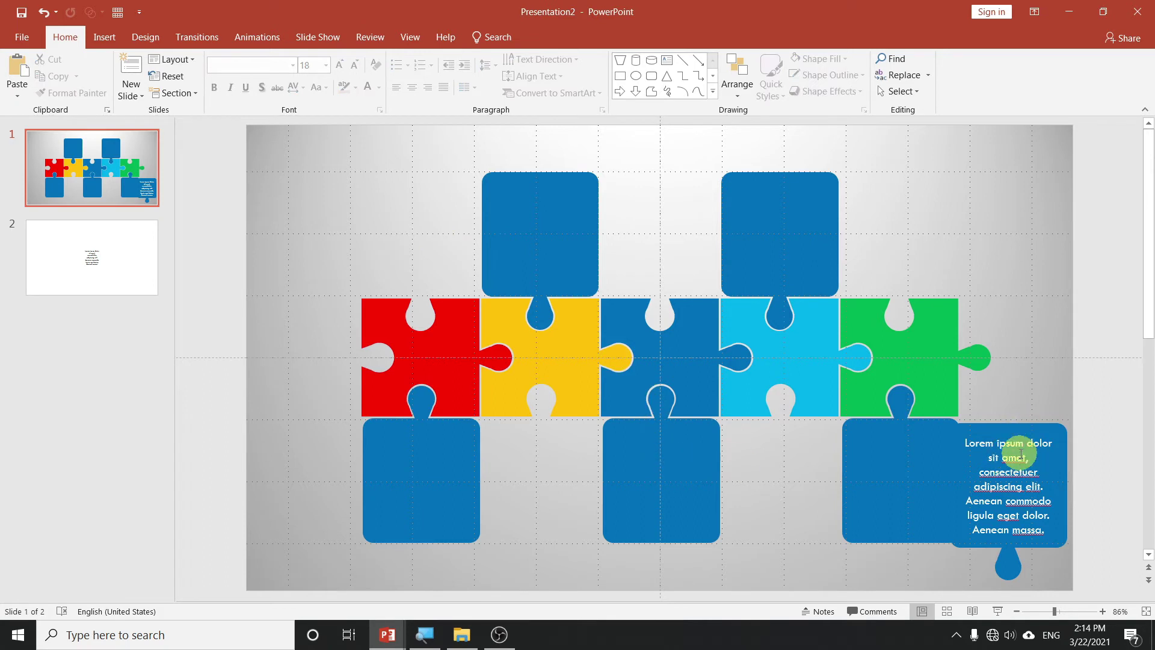
Move the text callout top-left and select all five pieces plus the five blank callouts.
left_click_drag(1044, 431, 359, 155)
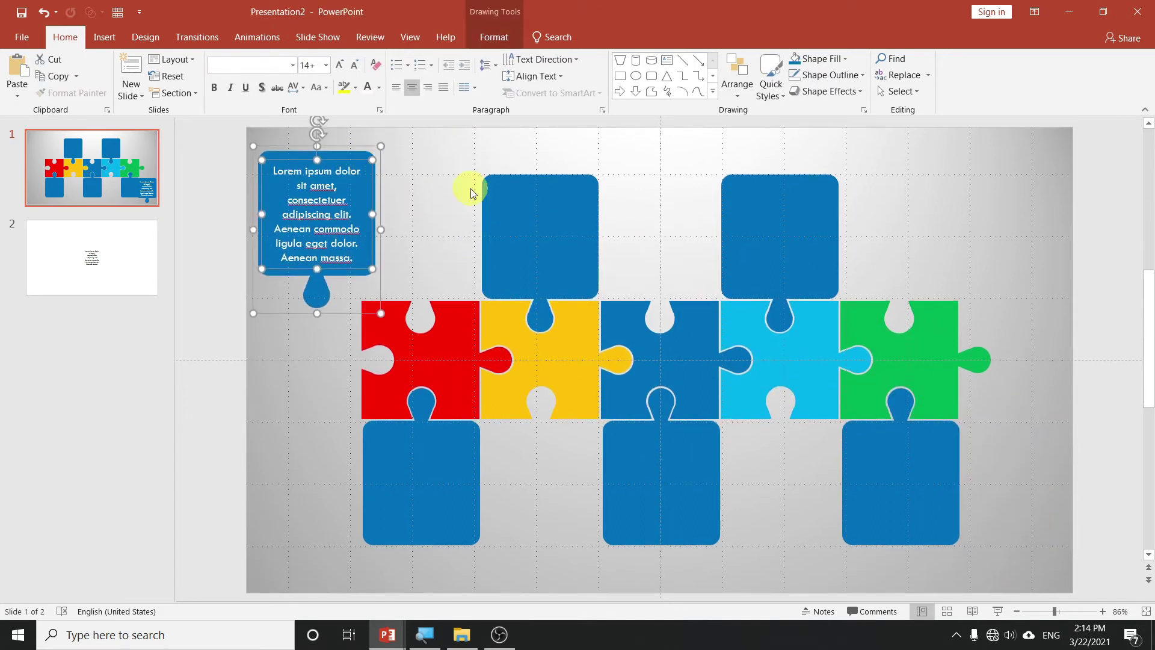
left_click(924, 206)
left_click(585, 219)
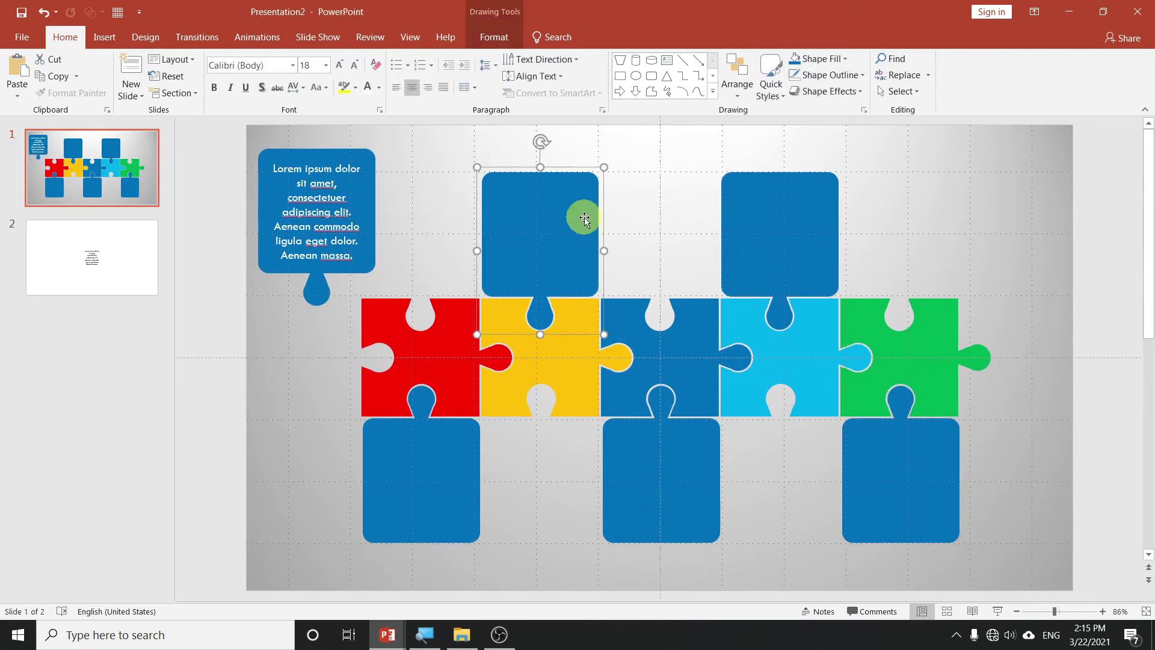
left_click(811, 233, "shift")
left_click(429, 347, "shift")
left_click(534, 364, "shift")
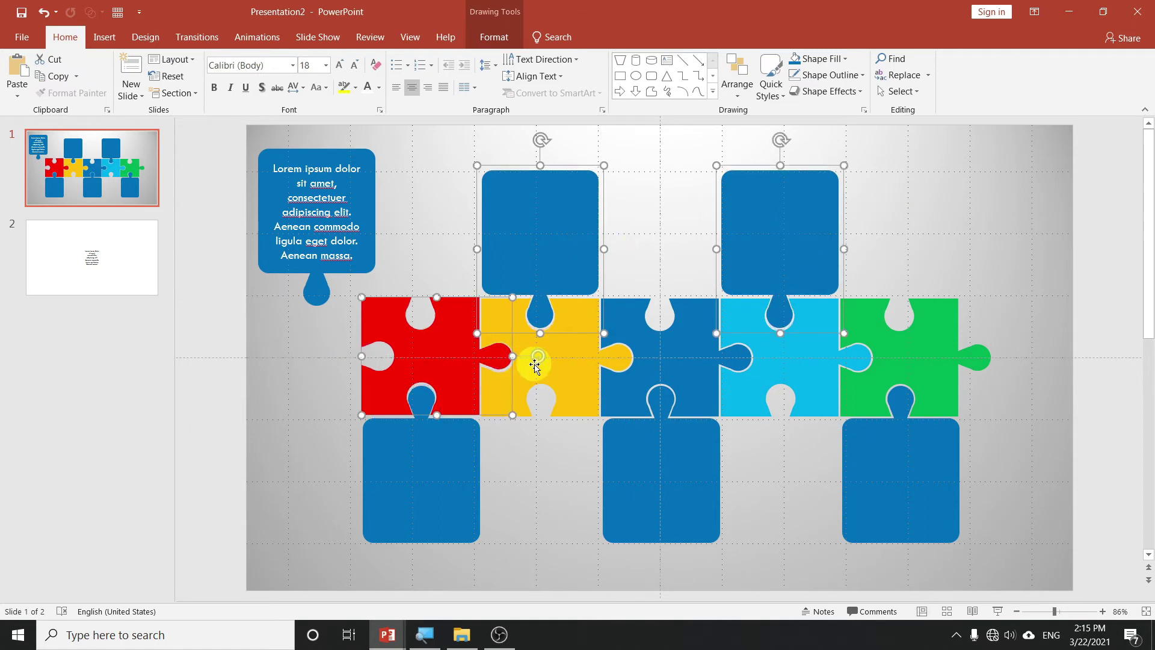
left_click(695, 361, "shift")
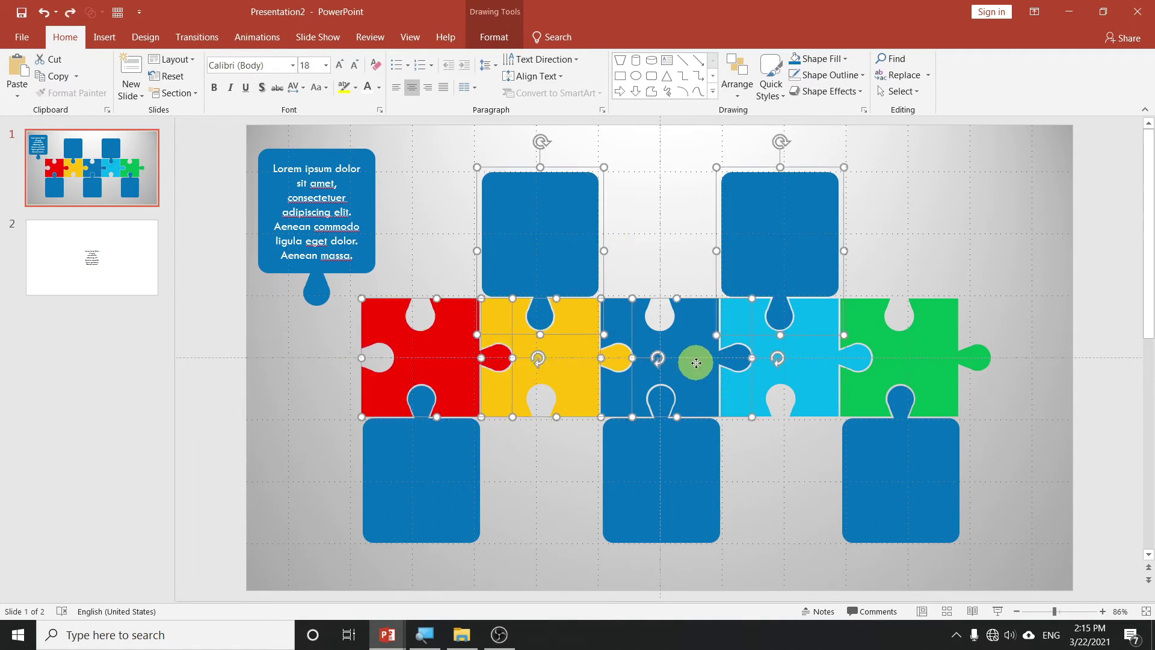
left_click(808, 362, "shift")
left_click(897, 367, "shift")
left_click(442, 461, "shift")
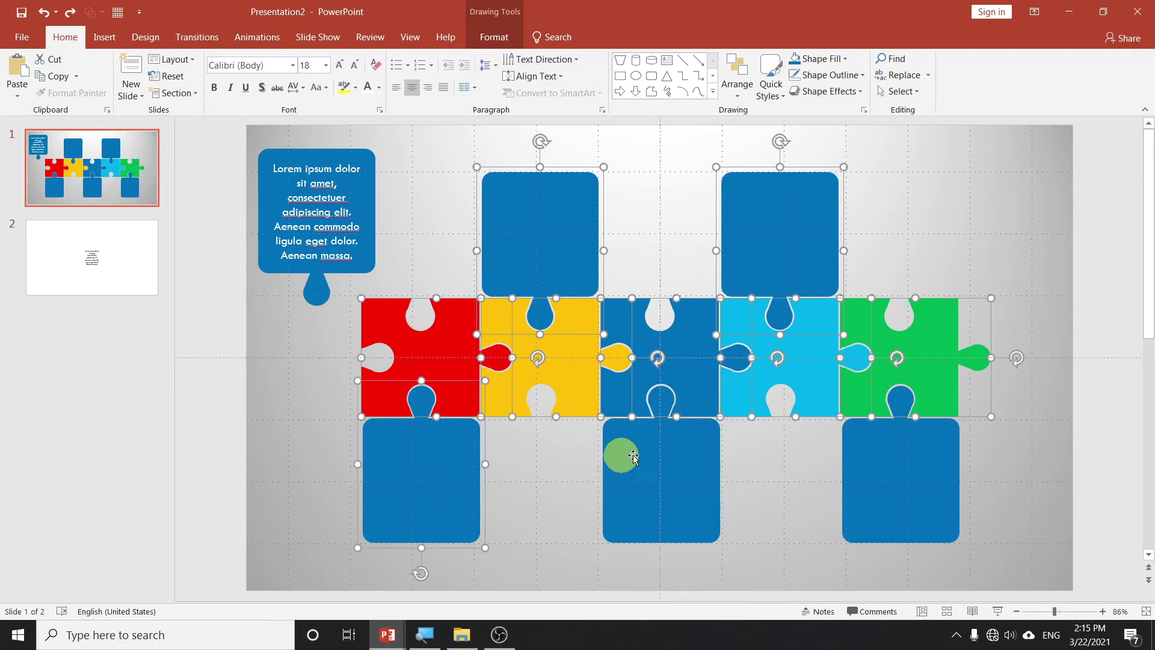
left_click(659, 452, "shift")
left_click(874, 468, "shift")
Apply an Outer shadow with 0% transparency and 3 pt blur to the selected shapes.
right_click(889, 469)
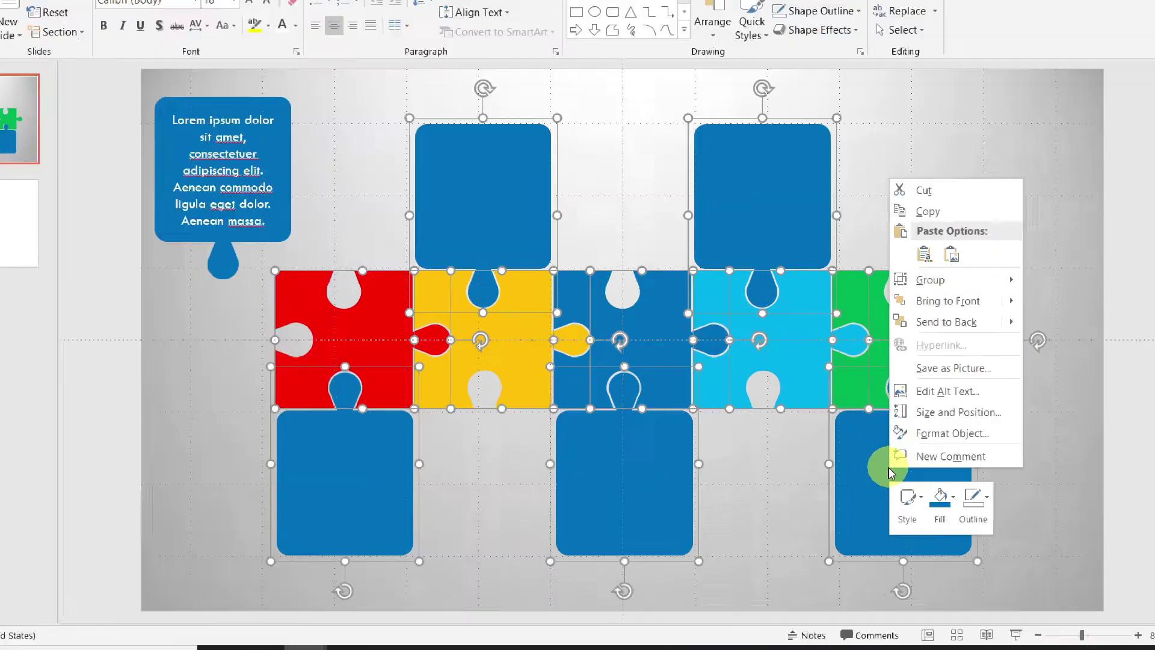
left_click(1039, 403)
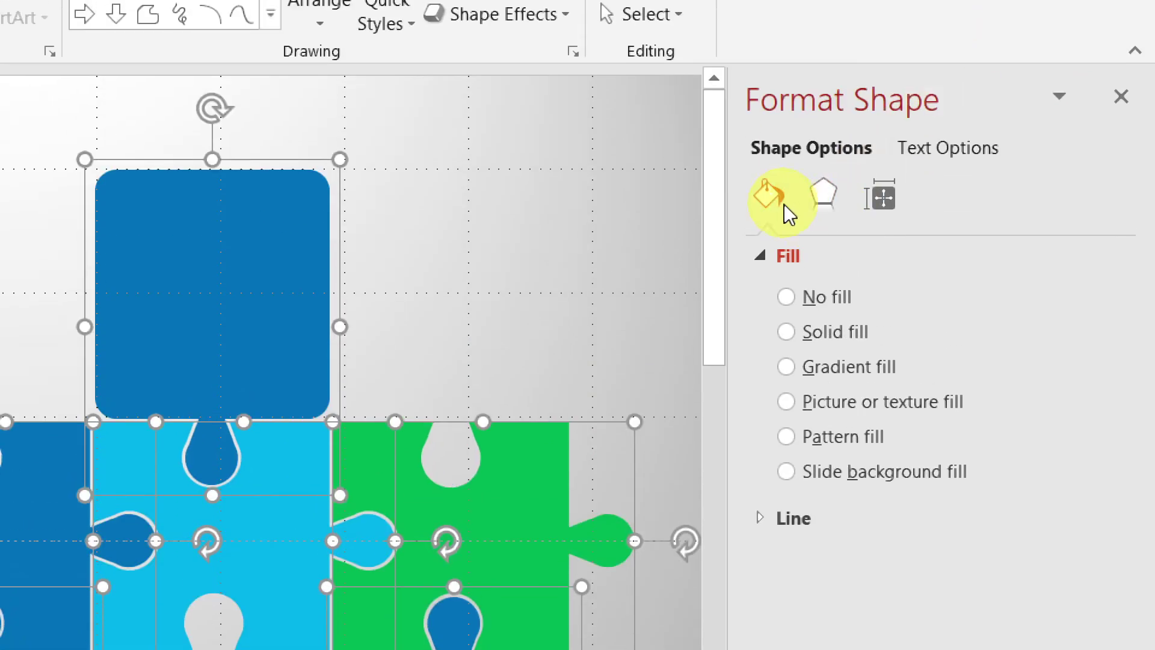
left_click(818, 201)
left_click(814, 265)
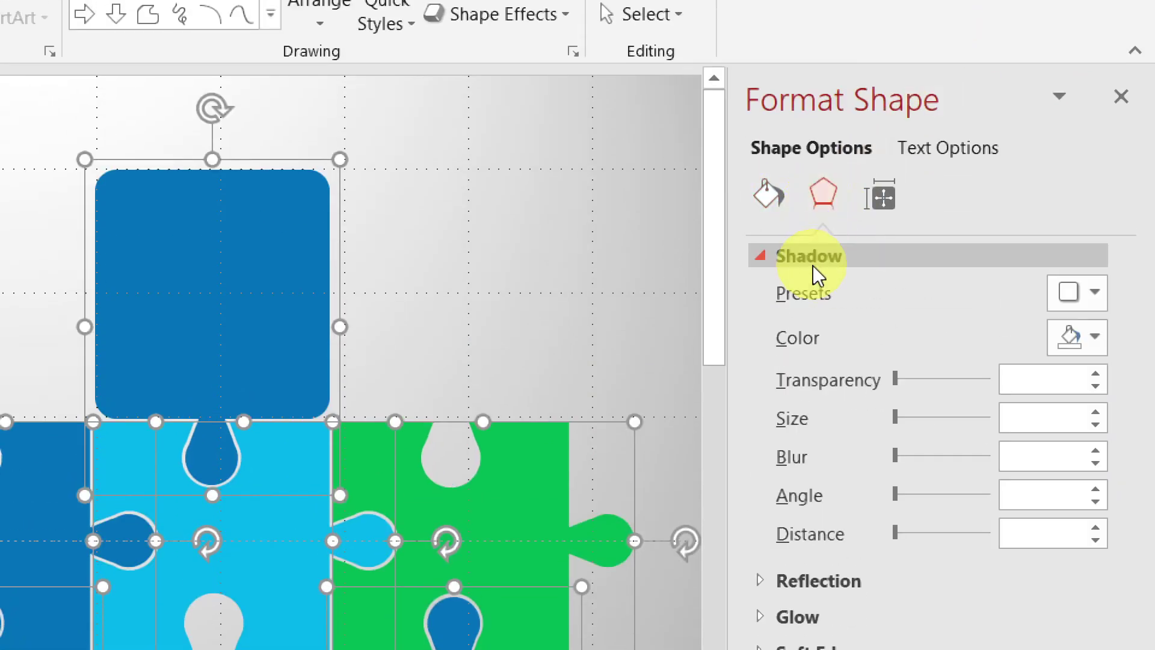
left_click(1096, 293)
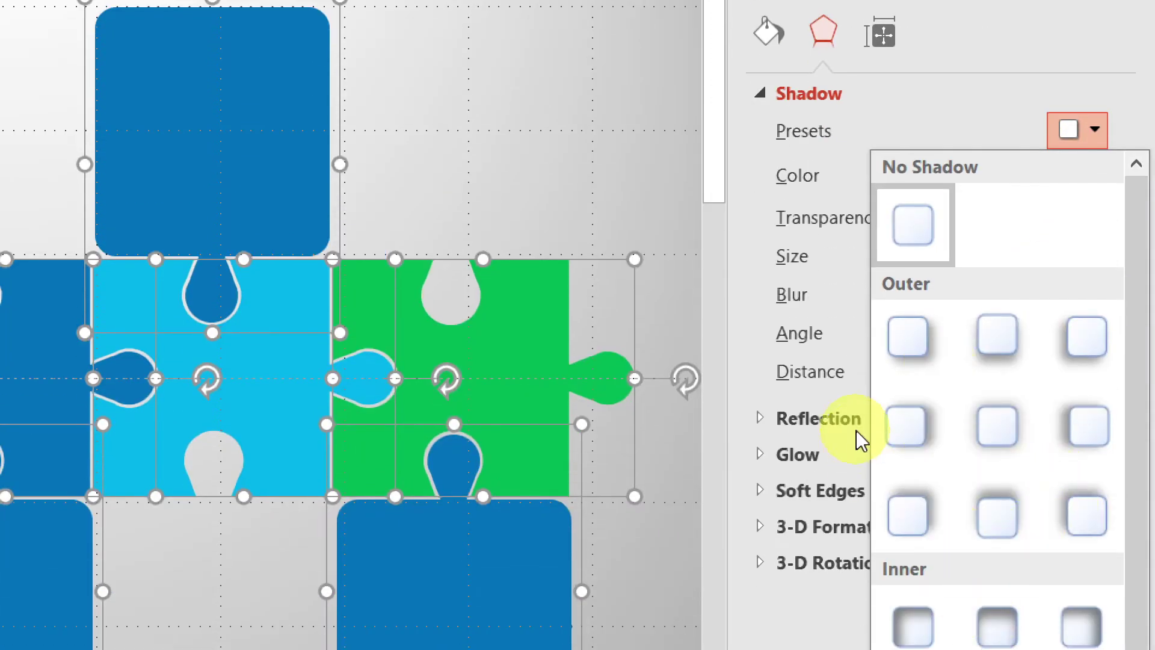
left_click(903, 421)
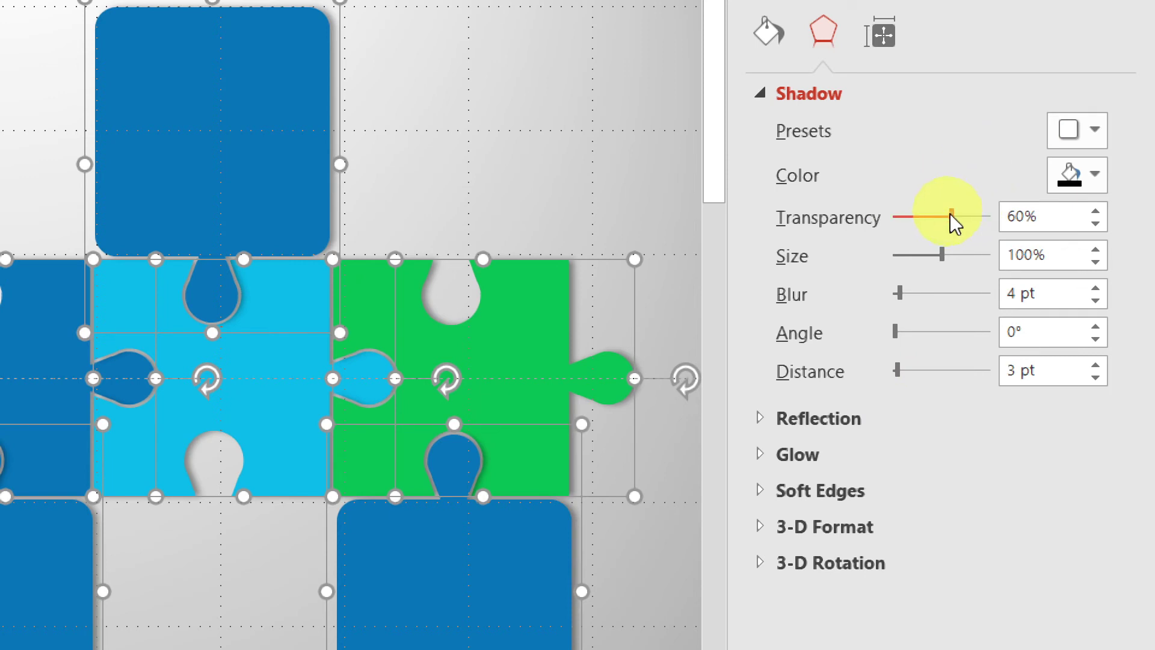
left_click_drag(955, 216, 800, 218)
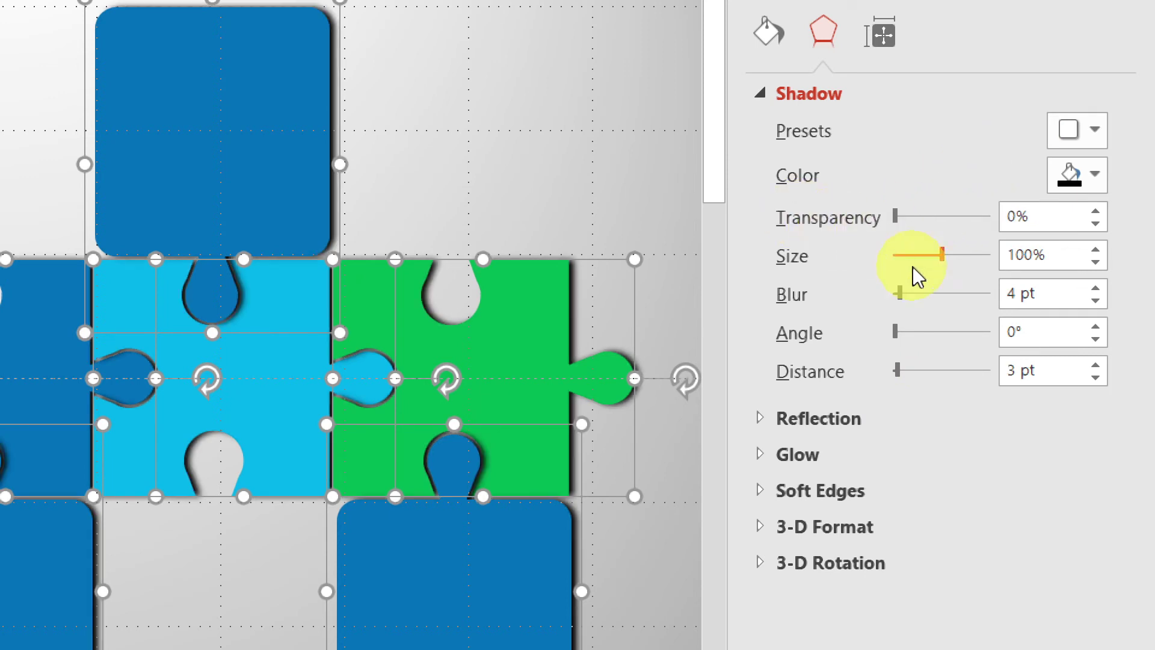
left_click_drag(1017, 293, 1002, 295)
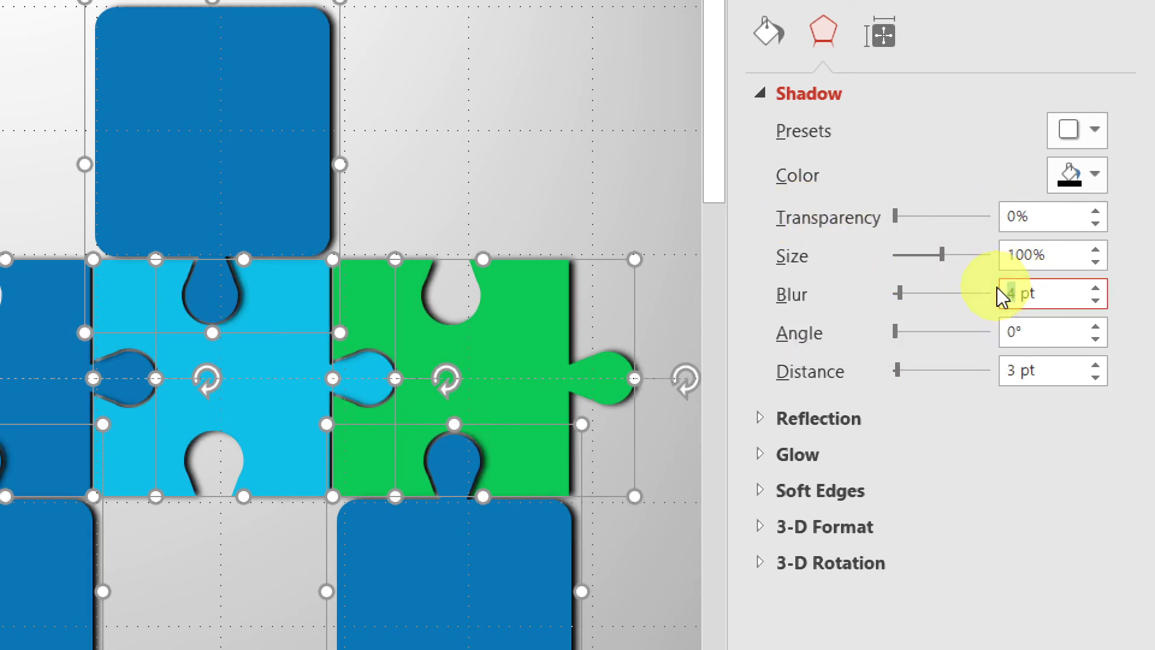
type("3")
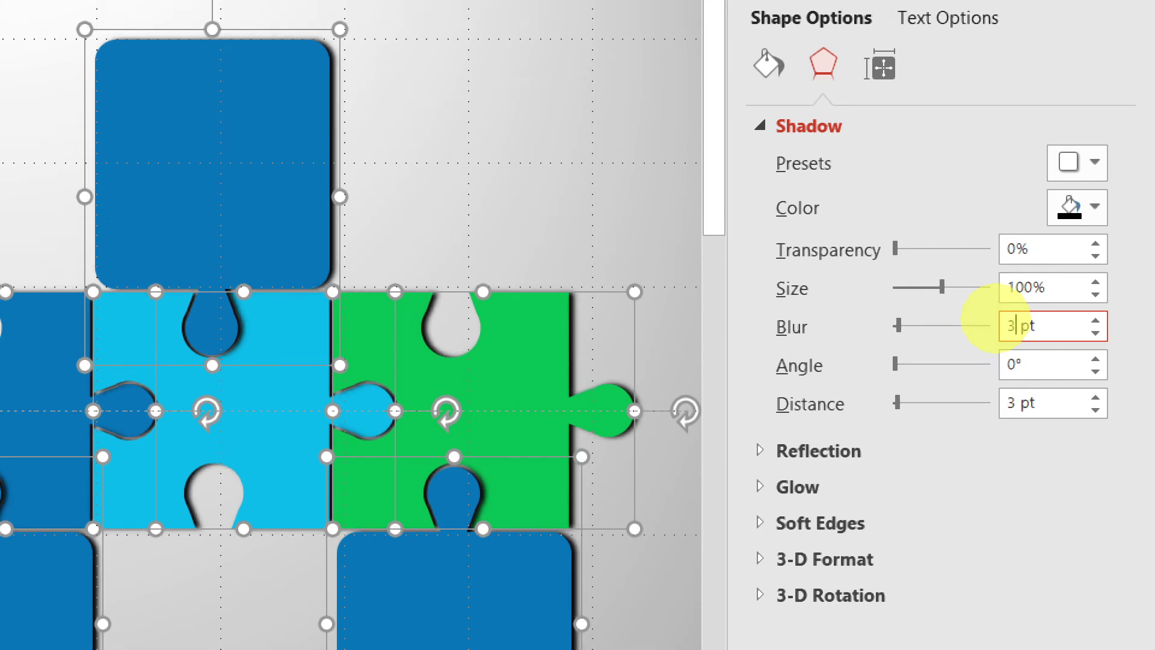
left_click(1014, 373)
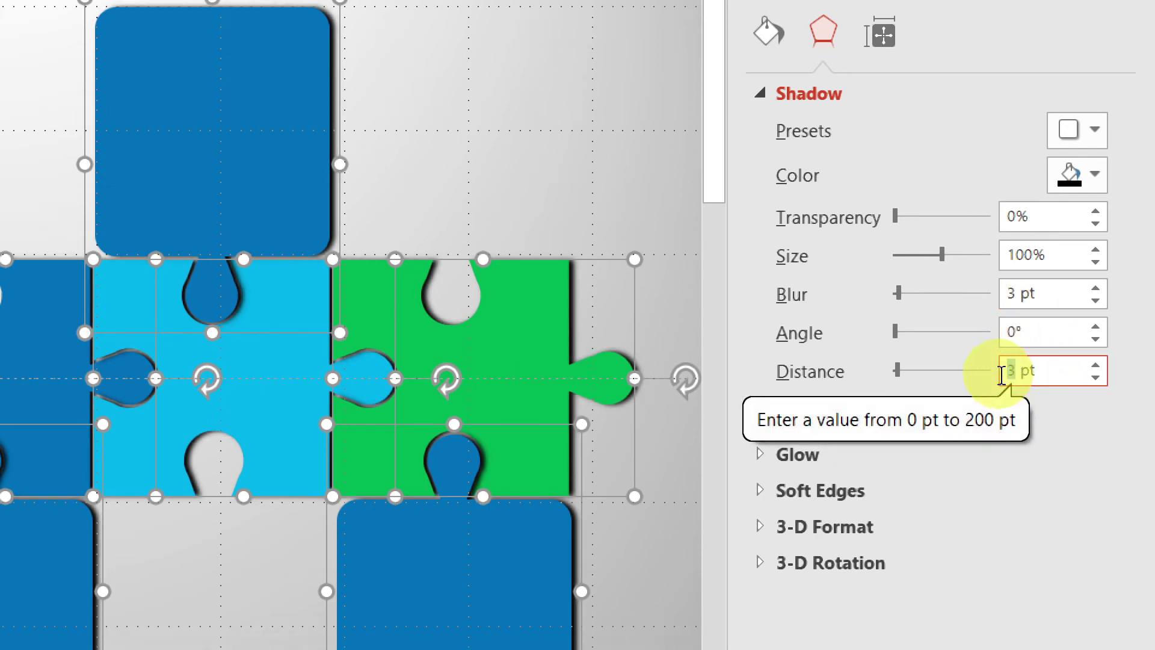
left_click_drag(1021, 380, 1003, 375)
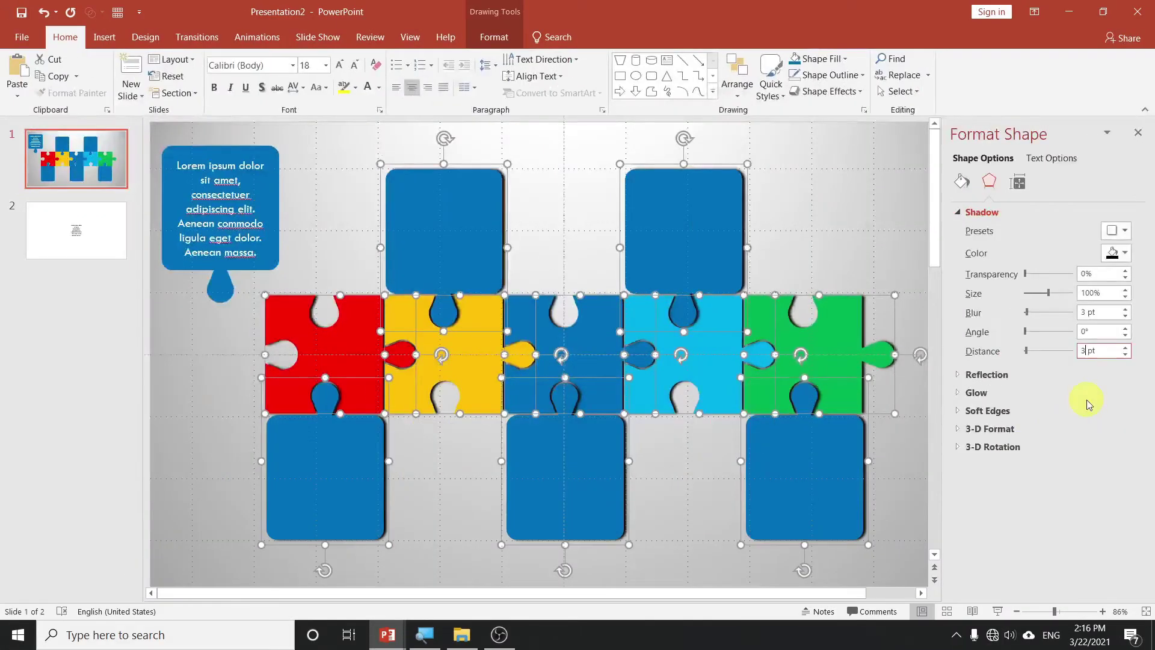
left_click(845, 222)
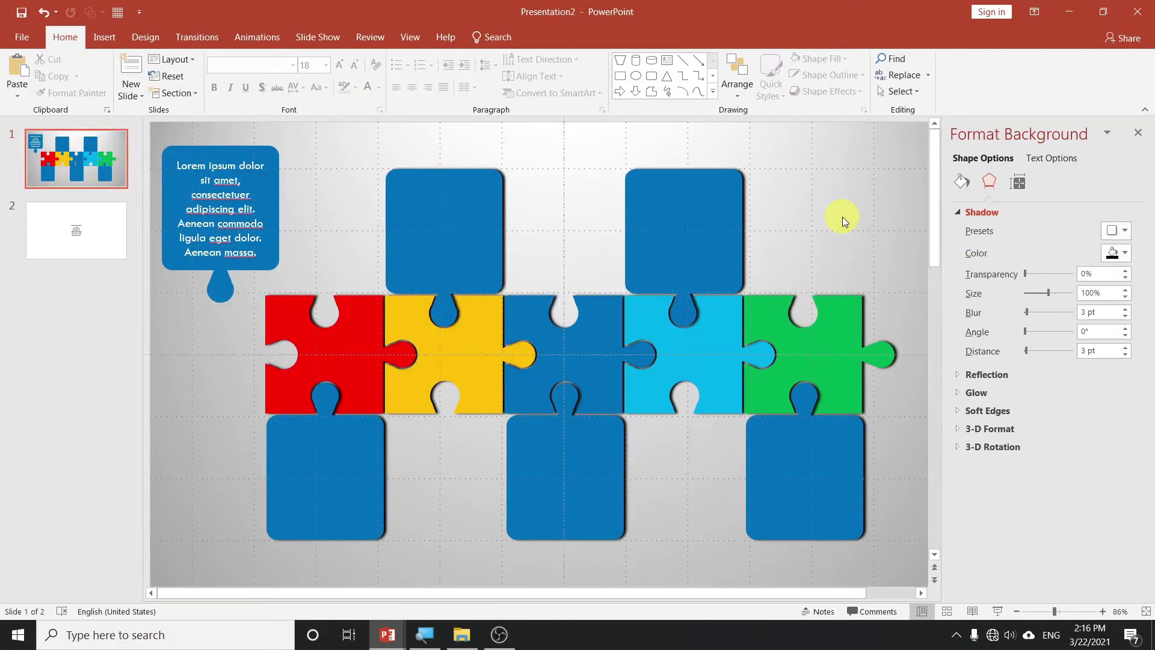
Close the format pane, nudge the text callout right and bring it to the front.
left_click(1139, 133)
left_click(308, 197)
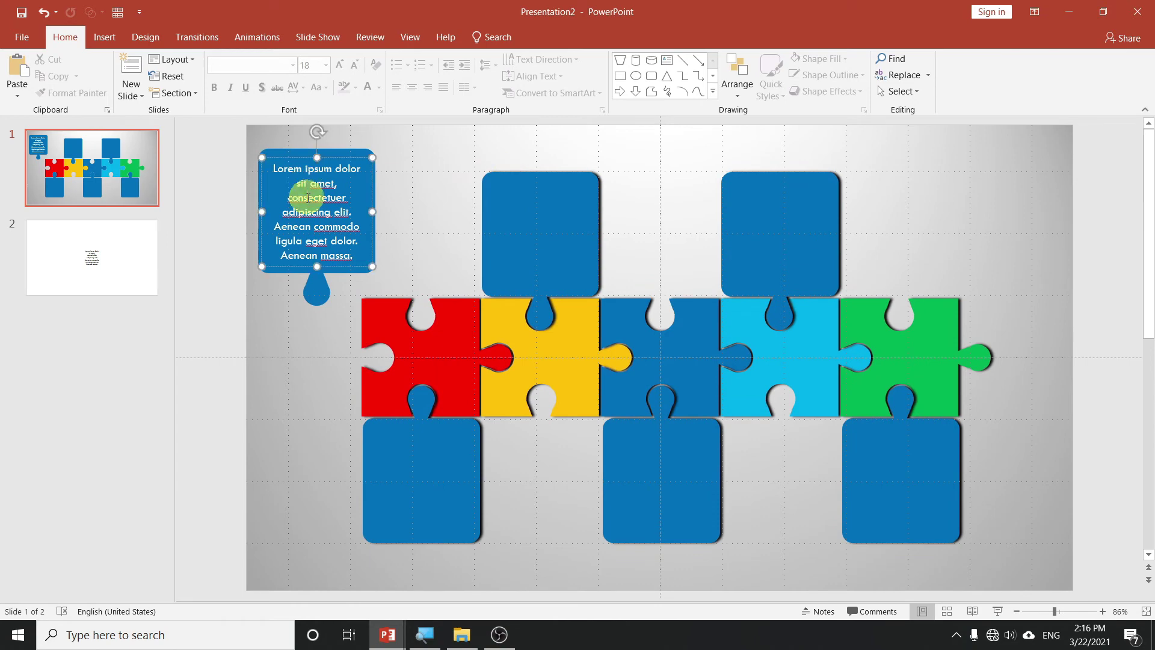
left_click_drag(335, 154, 392, 148)
right_click(397, 149)
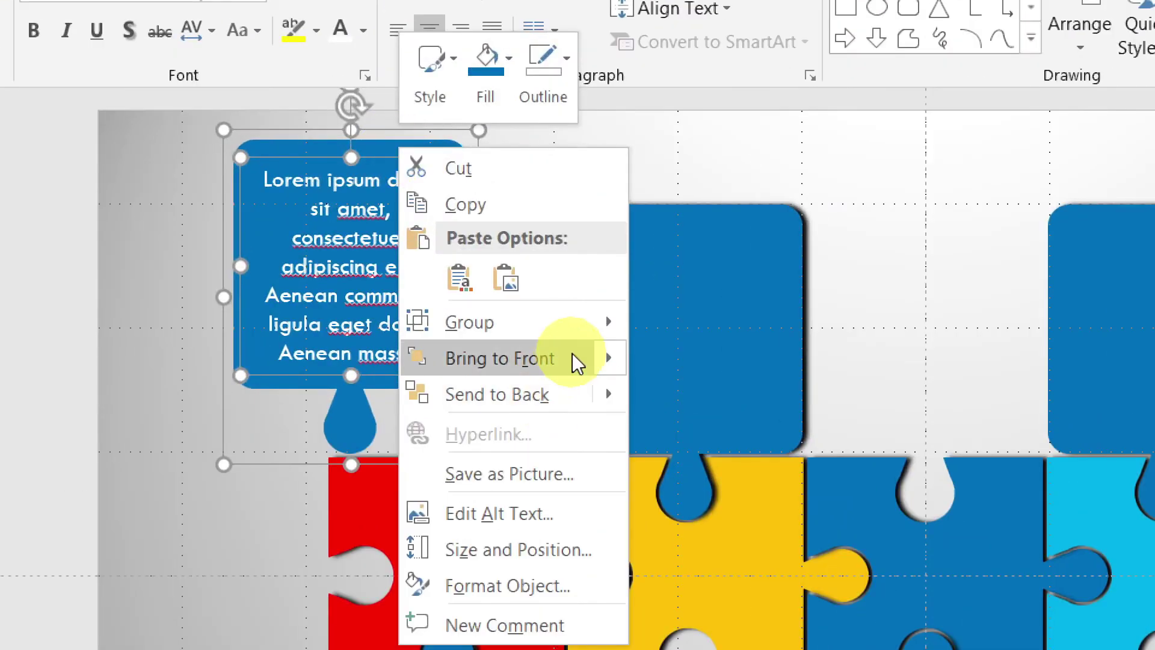
mouse_move(500, 359)
left_click(701, 356)
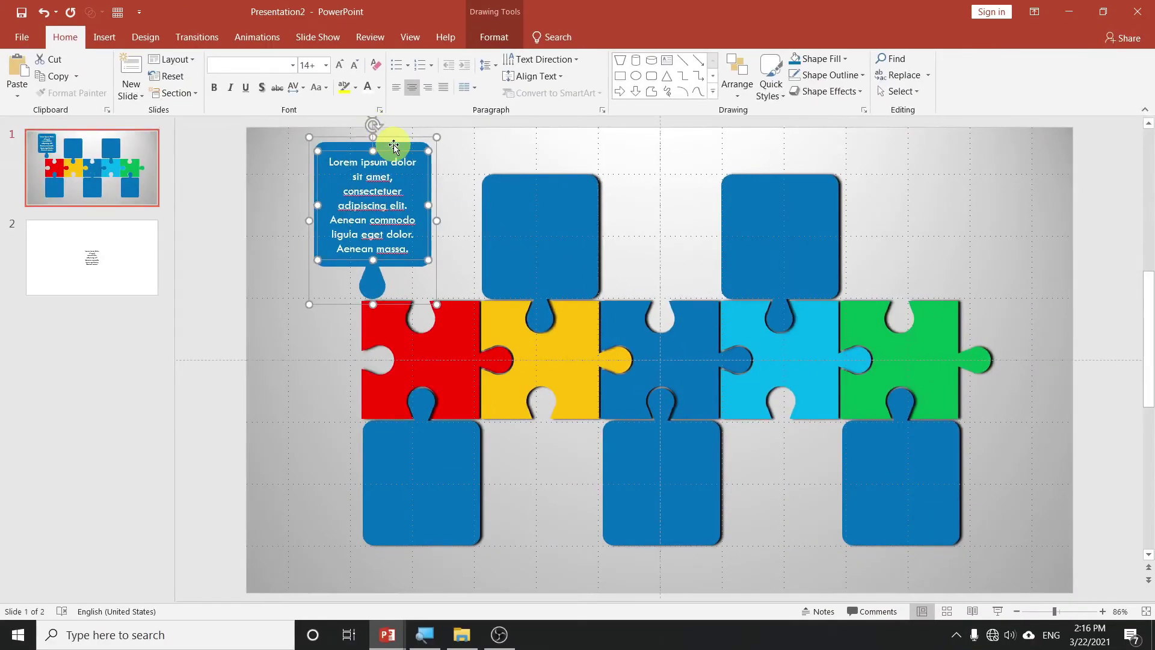
Bring all five puzzle pieces in front of the blue boxes.
left_click(608, 168)
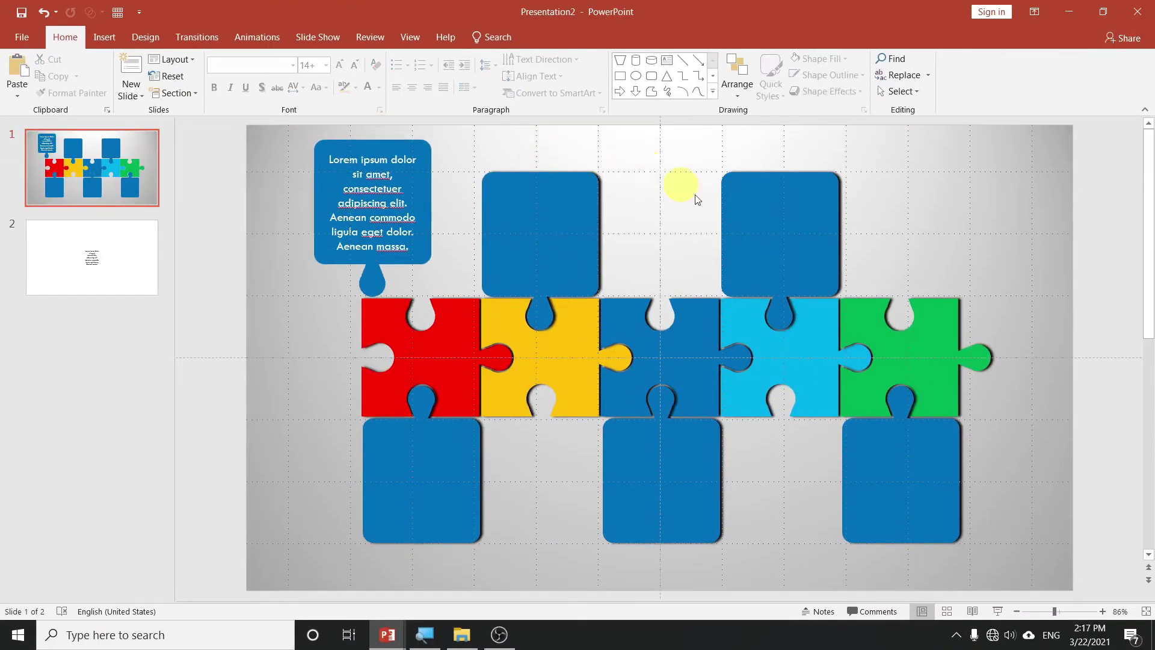
left_click(929, 369)
left_click(829, 355, "shift")
left_click(689, 353, "shift")
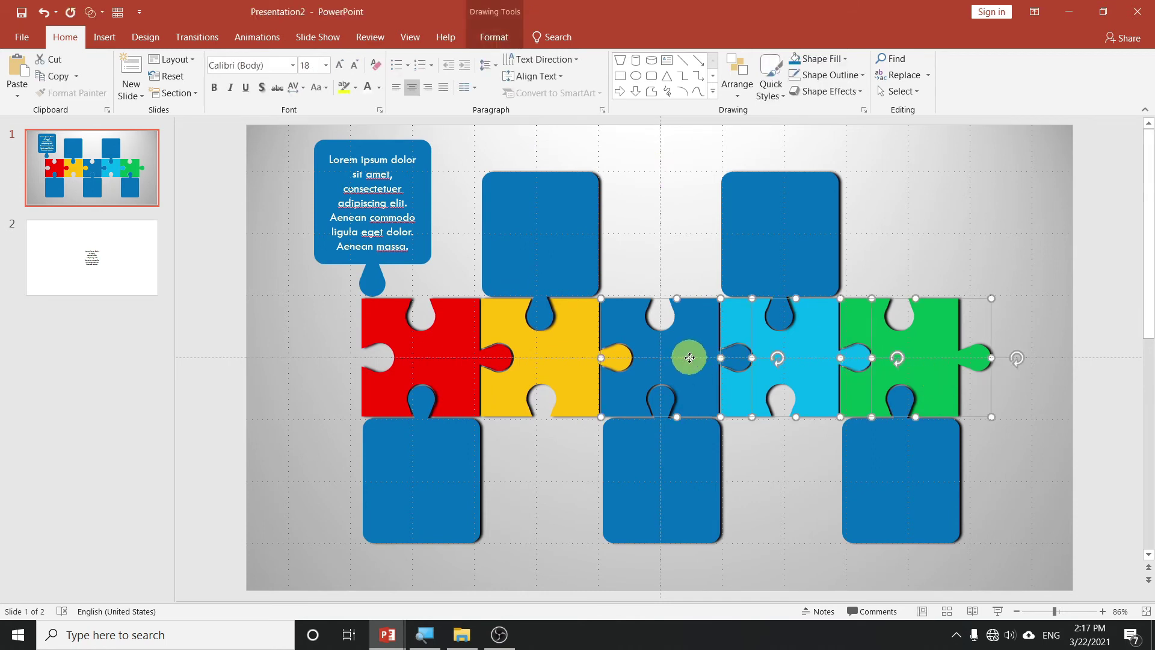
left_click(566, 349, "shift")
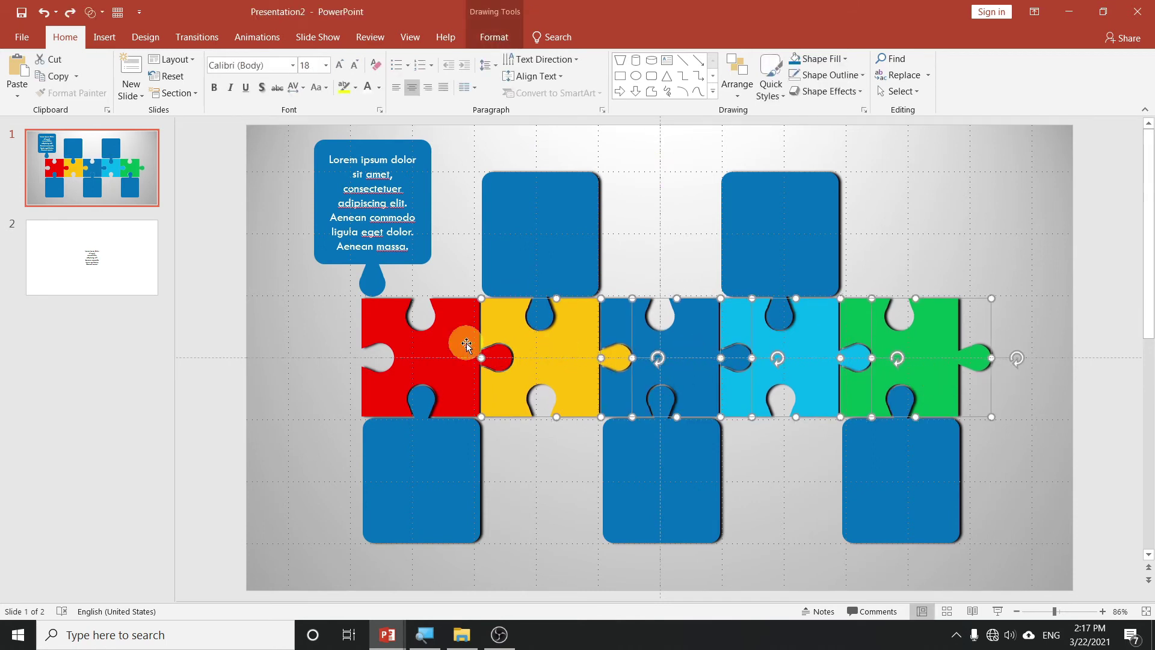
left_click(449, 342, "shift")
right_click(449, 341)
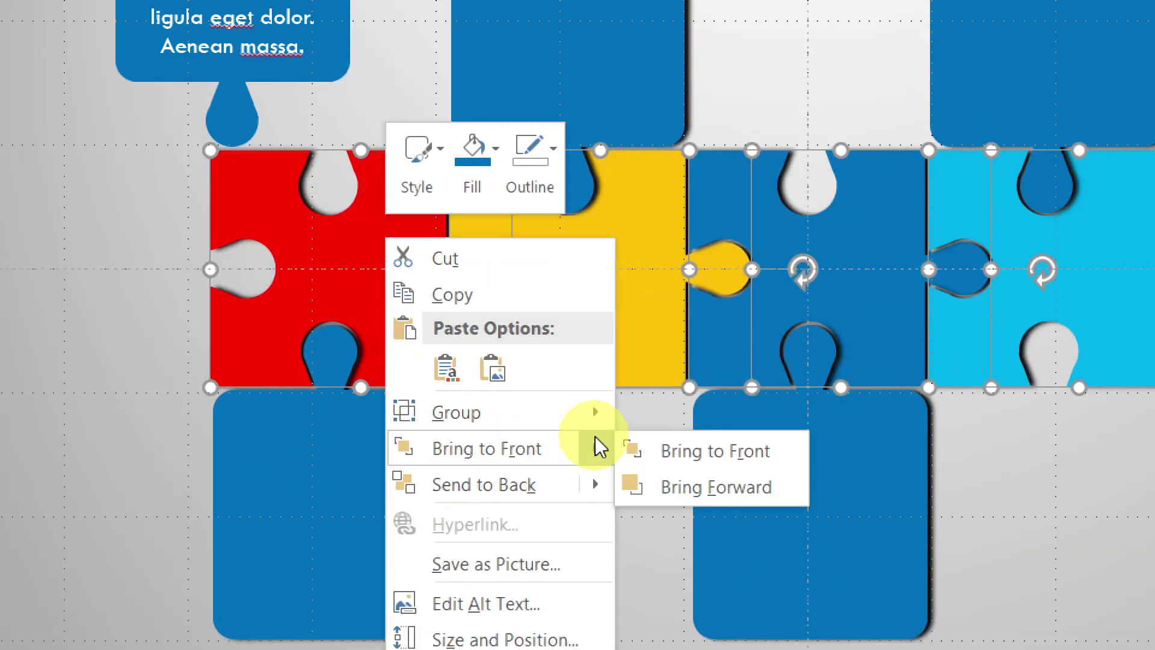
left_click(707, 448)
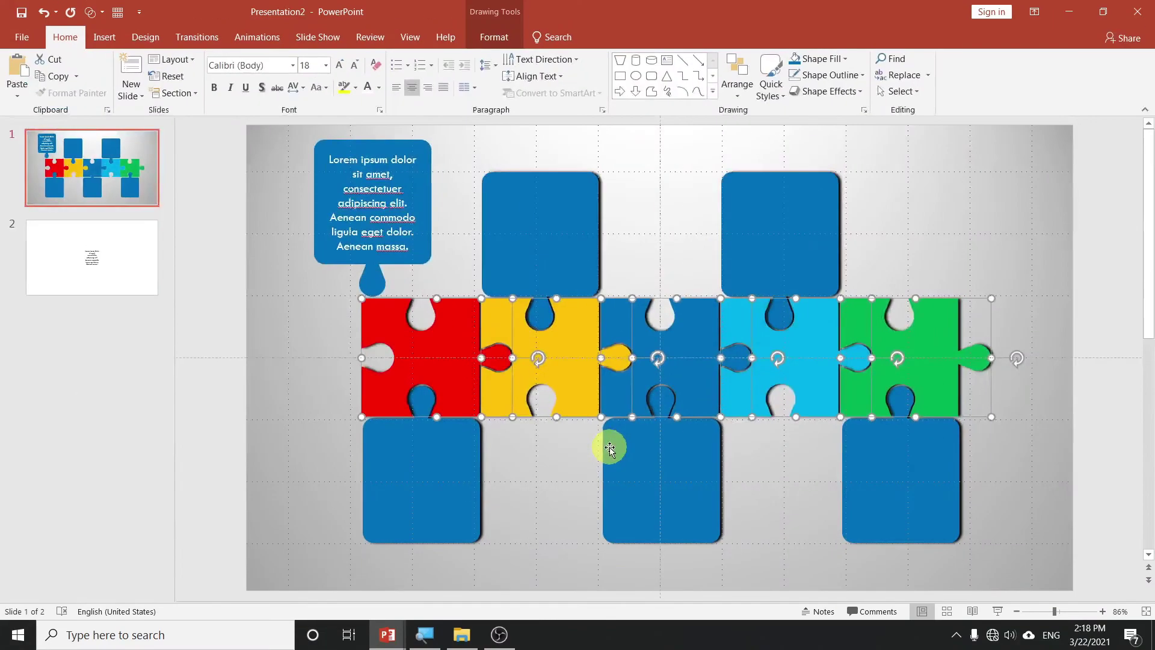
left_click(941, 193)
Shift the text callout slightly and bring it to the front again.
left_click(399, 229)
left_click(380, 293)
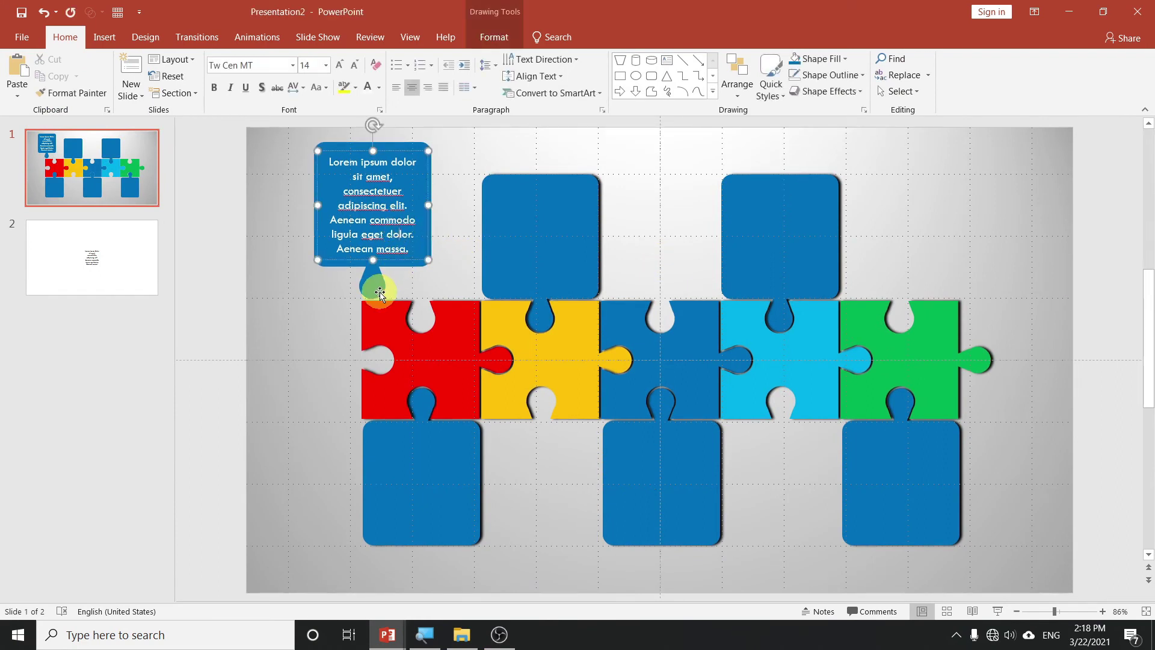
left_click_drag(399, 152, 418, 146)
right_click(418, 146)
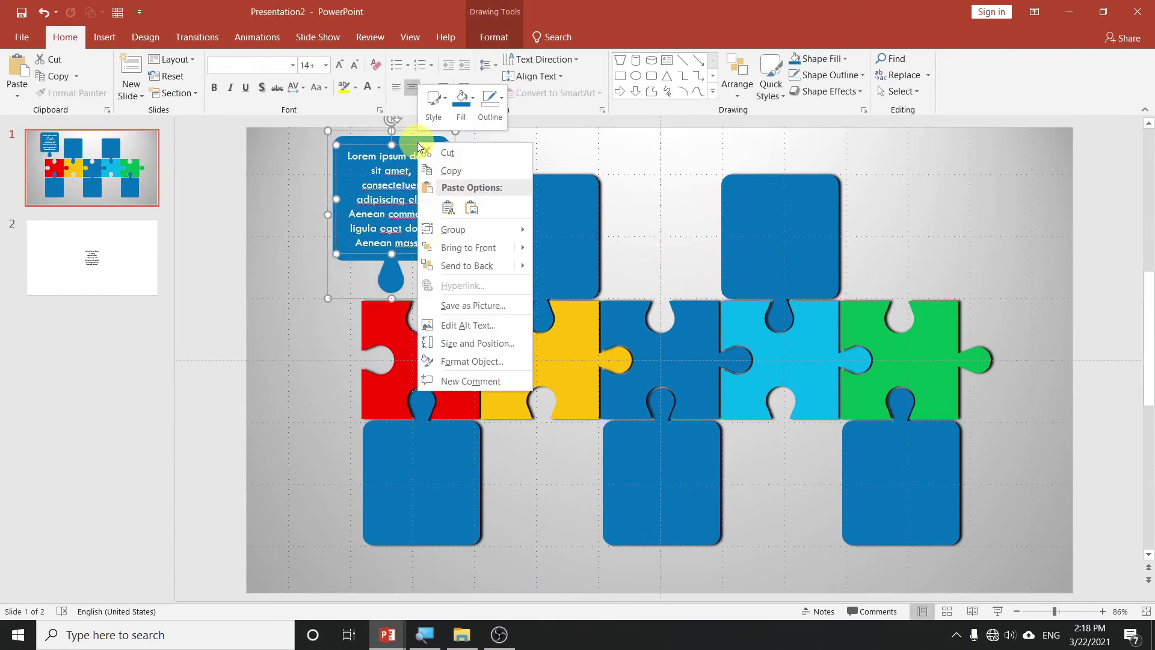
mouse_move(468, 248)
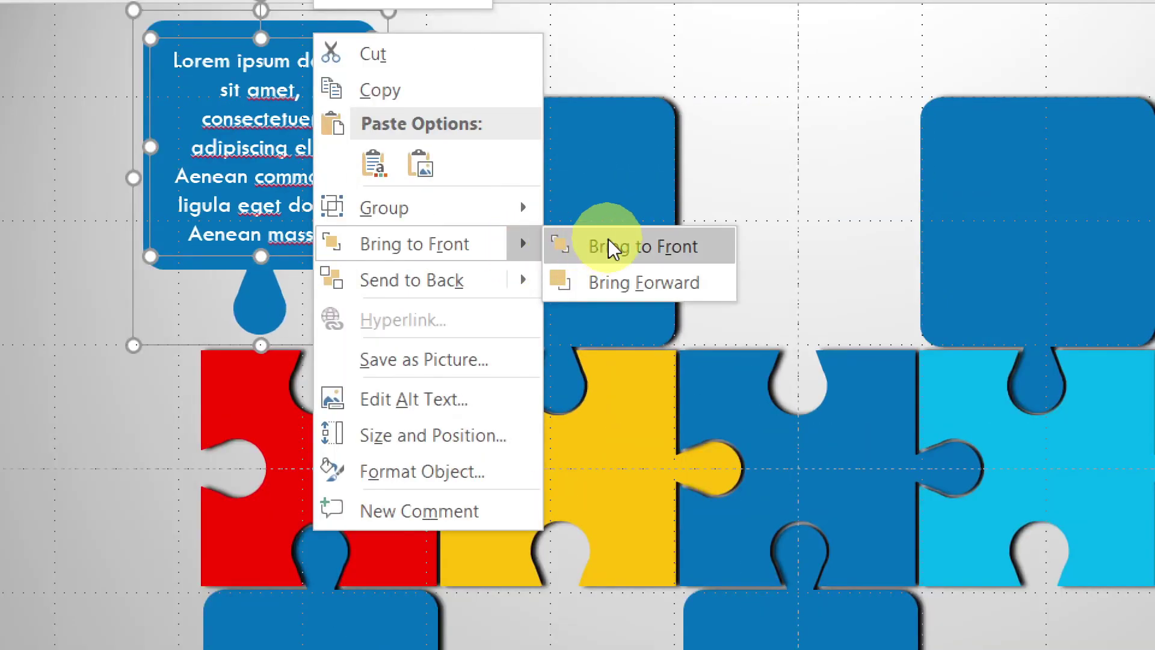
left_click(592, 248)
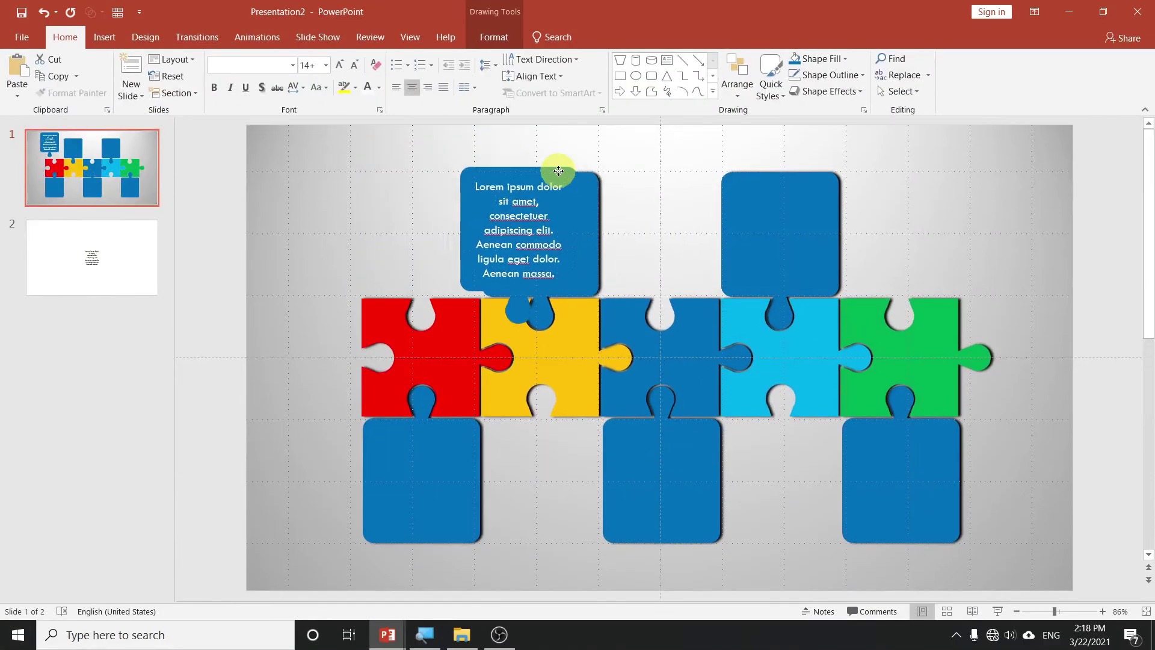
Place the text callout on an upper box and duplicate it, lowering the text in the flipped copy.
mouse_move(425, 142)
left_mouse_down()
mouse_move(562, 163)
mouse_move(821, 172)
left_mouse_up()
key("ctrl+z")
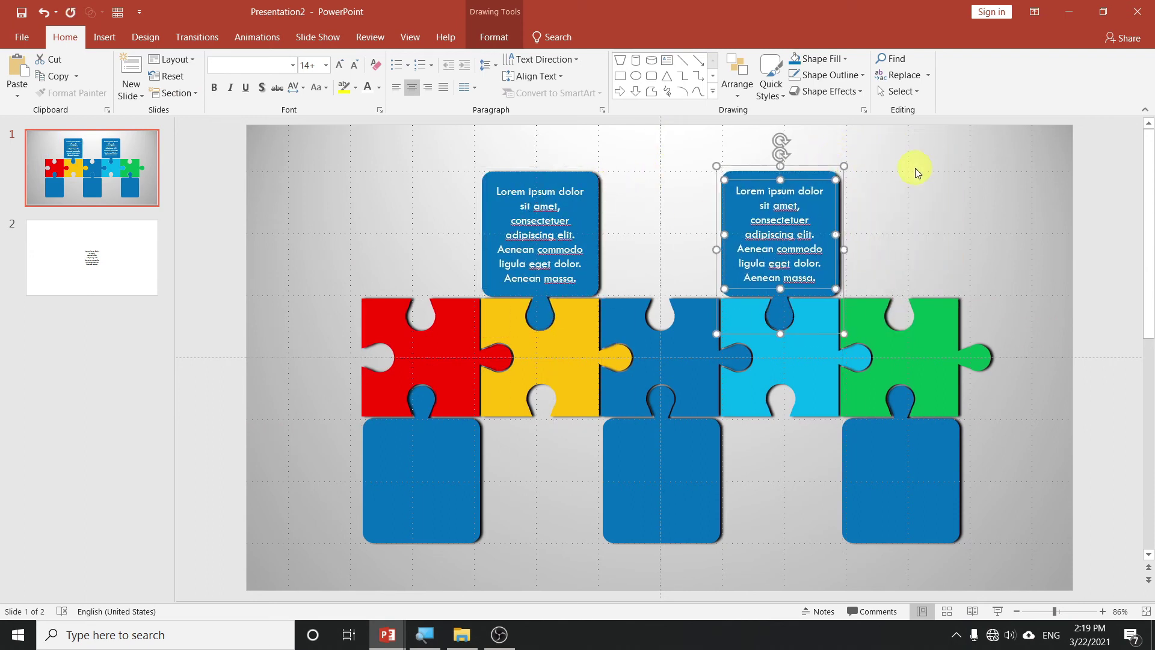
key("ctrl+d")
mouse_move(833, 185)
left_mouse_down()
mouse_move(1018, 148)
mouse_move(975, 301)
left_mouse_up()
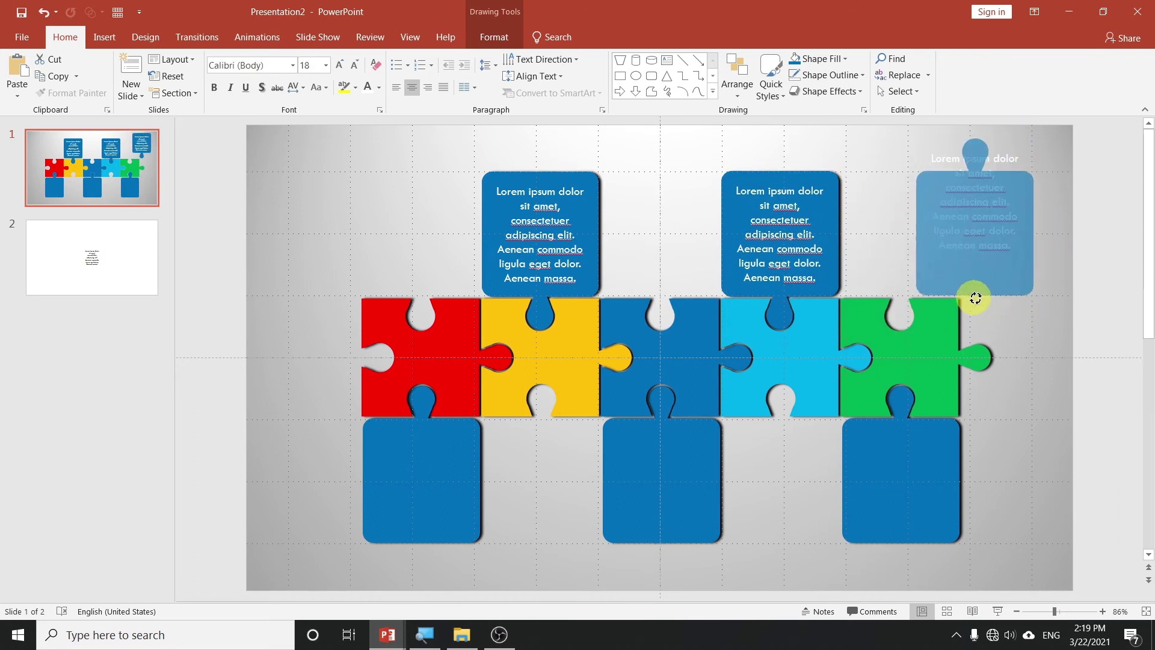
left_click(1004, 154)
left_click_drag(1006, 150, 1007, 178)
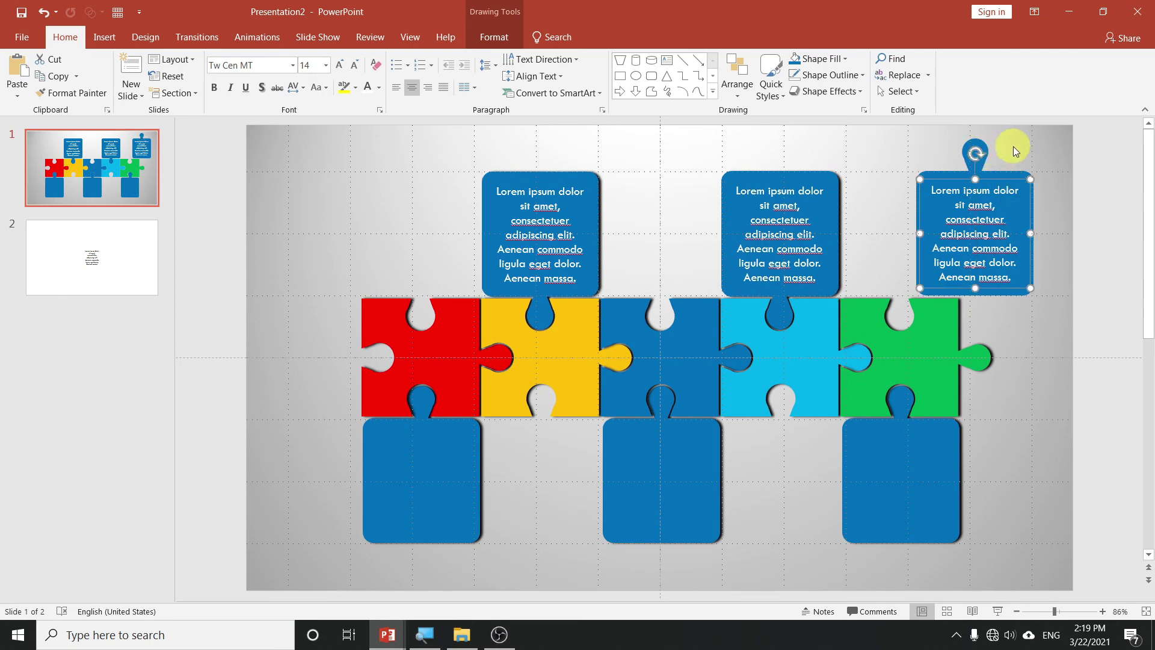
left_click(975, 152)
Put text callouts in the boxes under the red, dark-blue and green pieces.
left_click_drag(1007, 134, 447, 385)
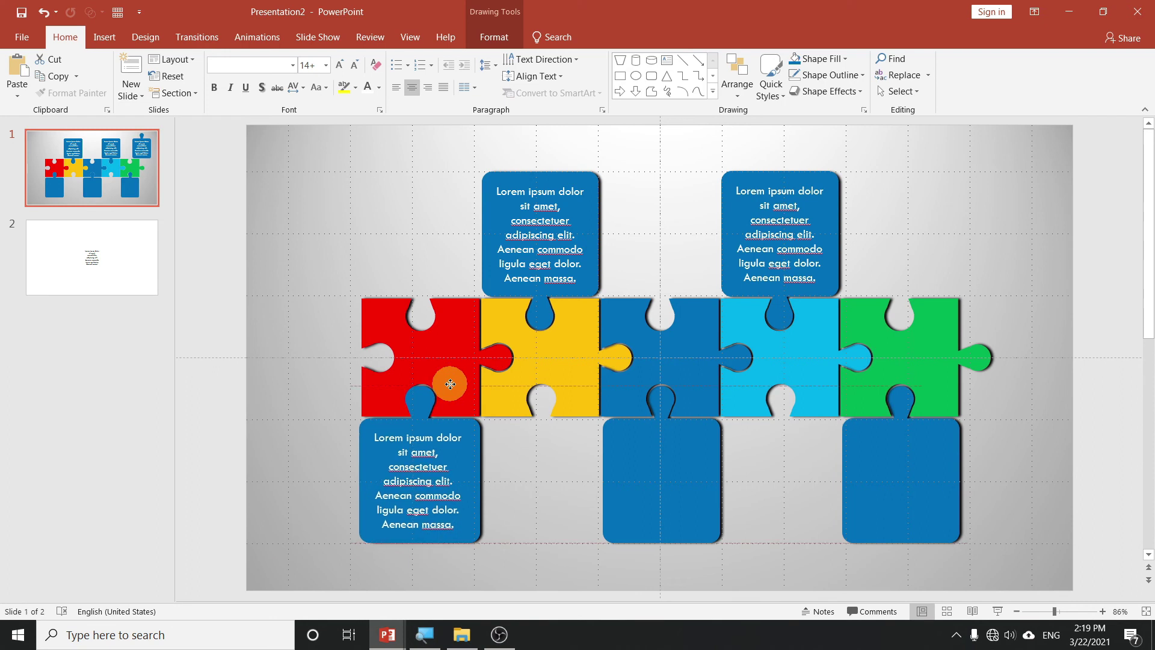
left_click_drag(447, 384, 442, 391)
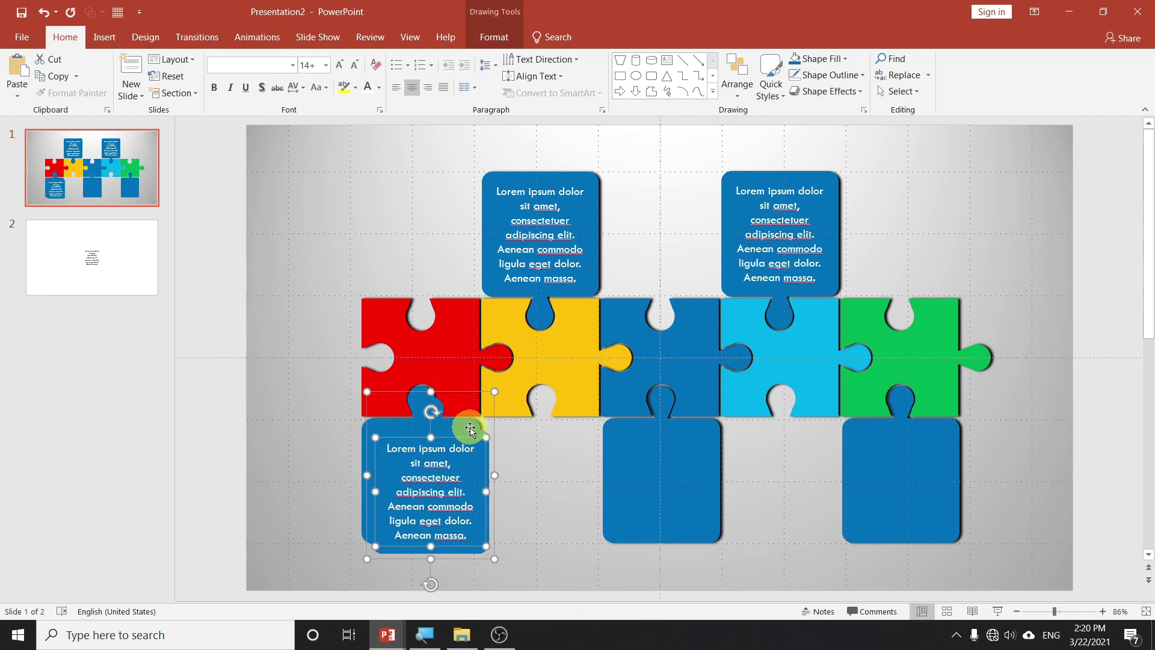
left_click_drag(470, 434, 698, 422)
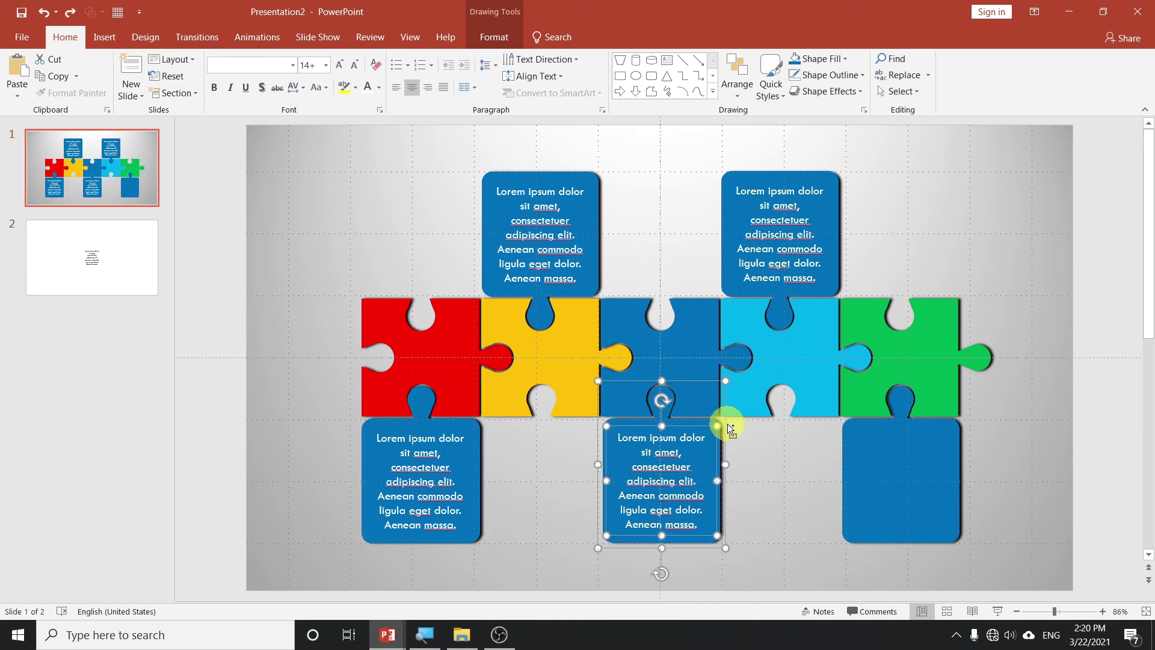
left_click_drag(662, 387, 893, 382)
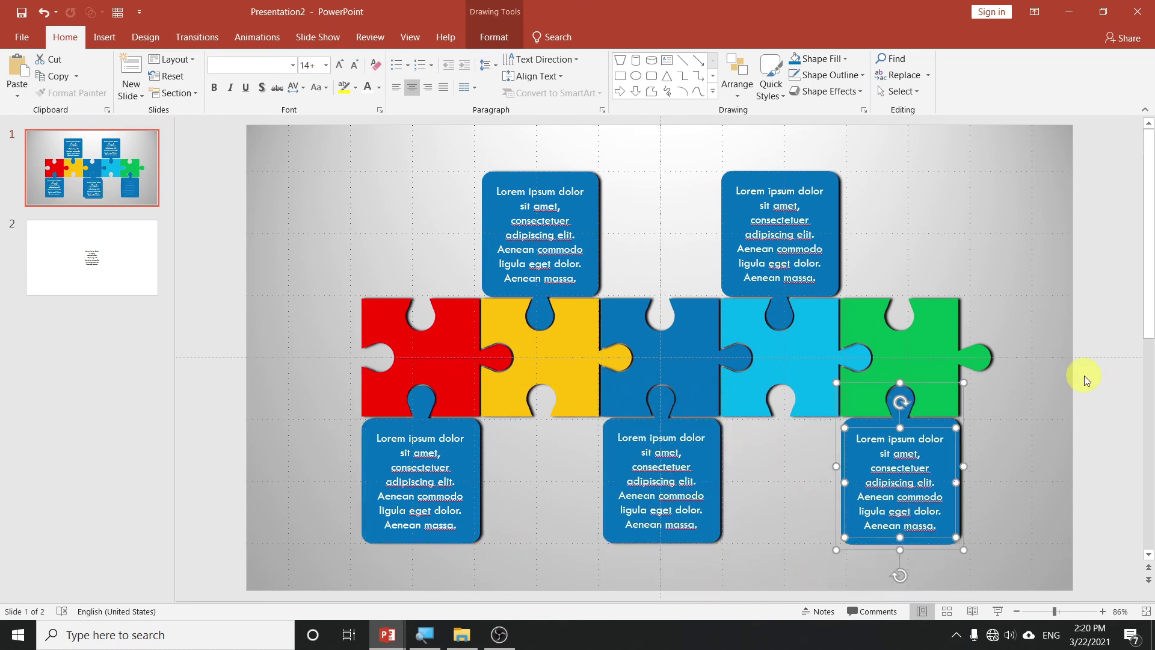
left_click(1017, 285)
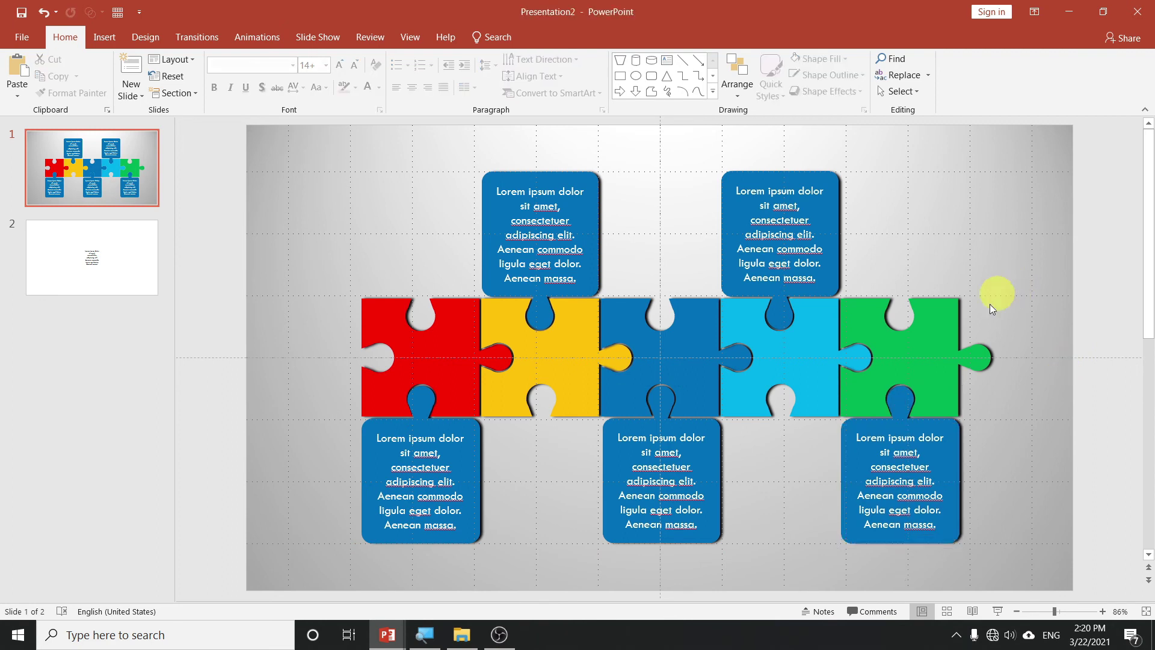
Fill the upper callouts yellow and light blue to match their pieces.
left_click(598, 229)
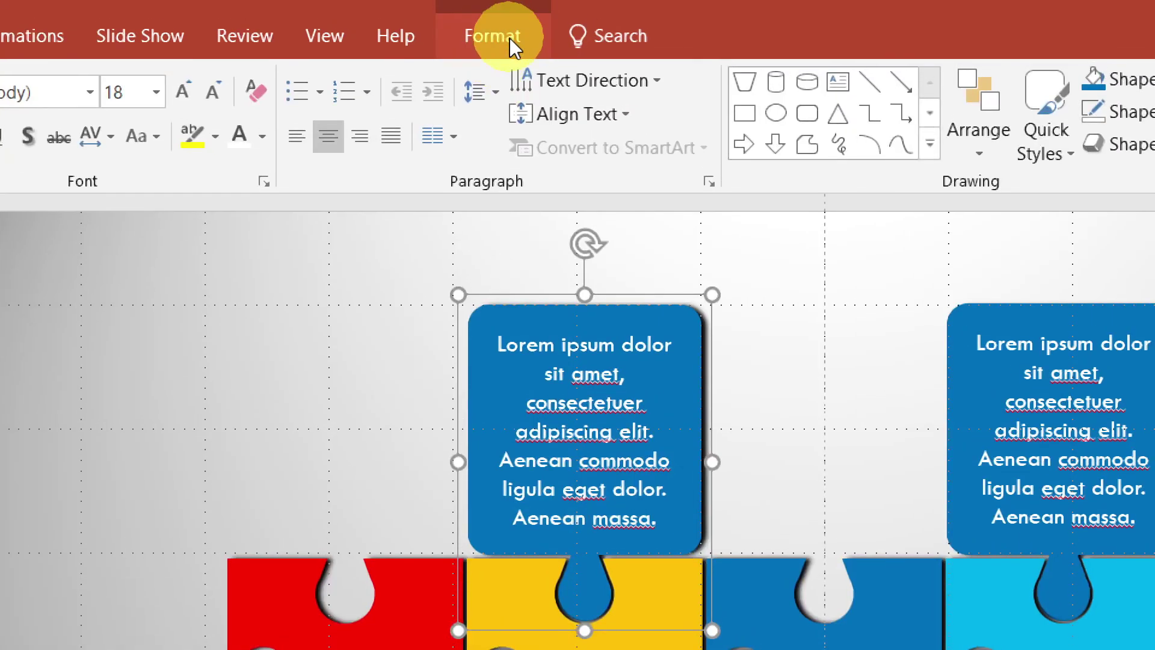
left_click(502, 38)
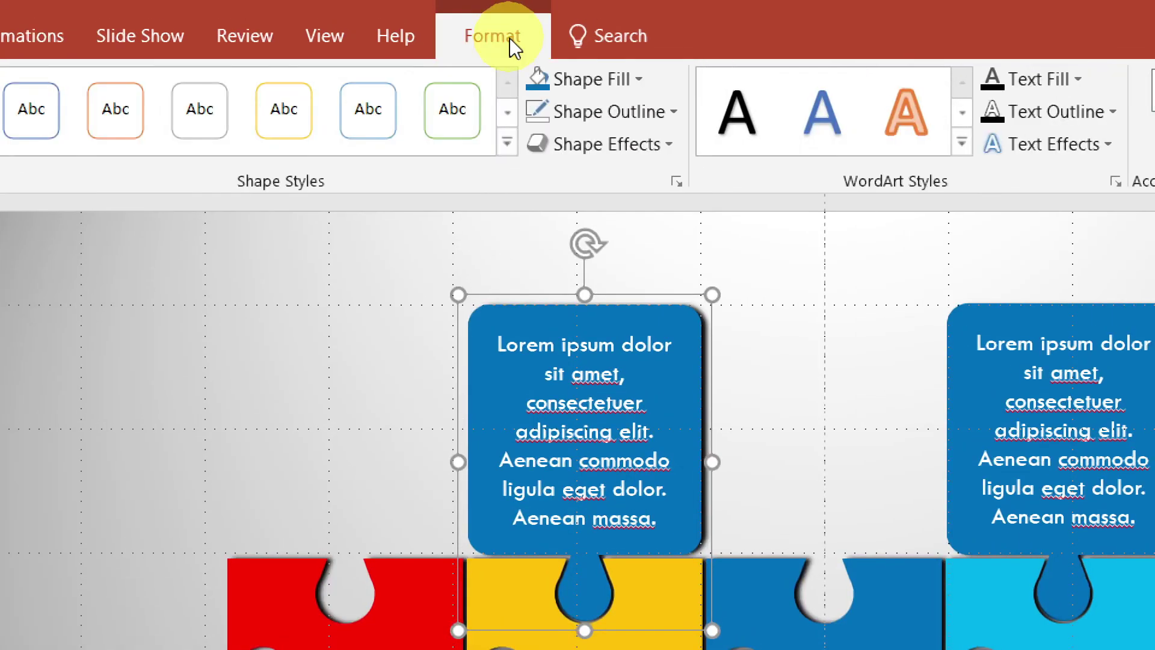
left_click(641, 73)
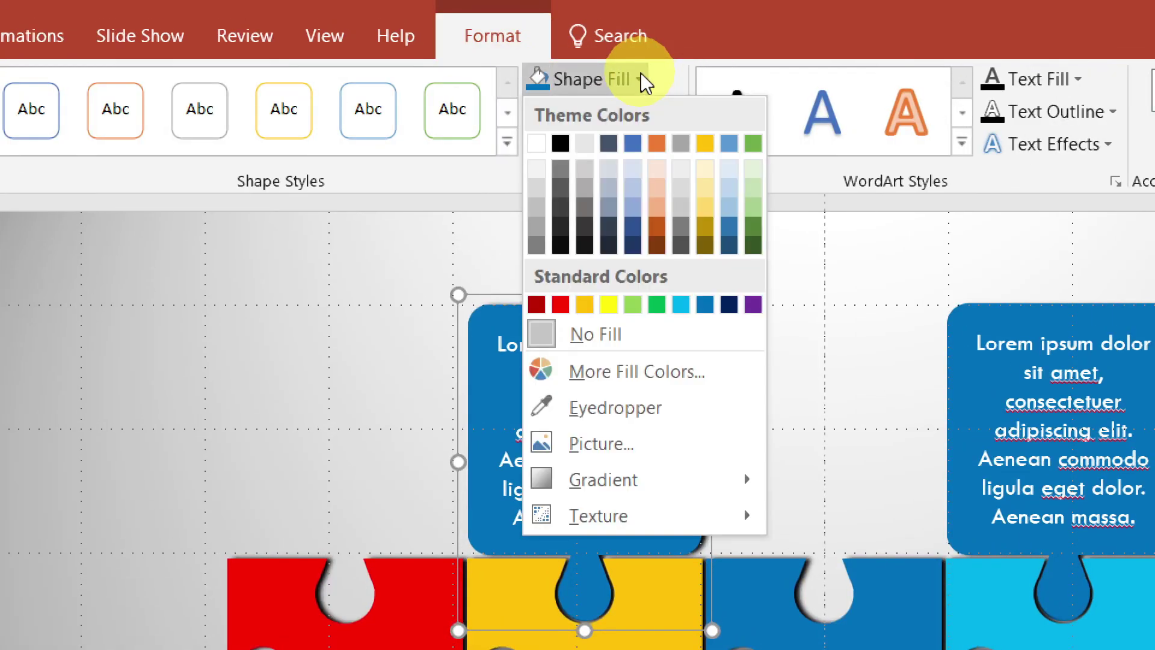
left_click(582, 303)
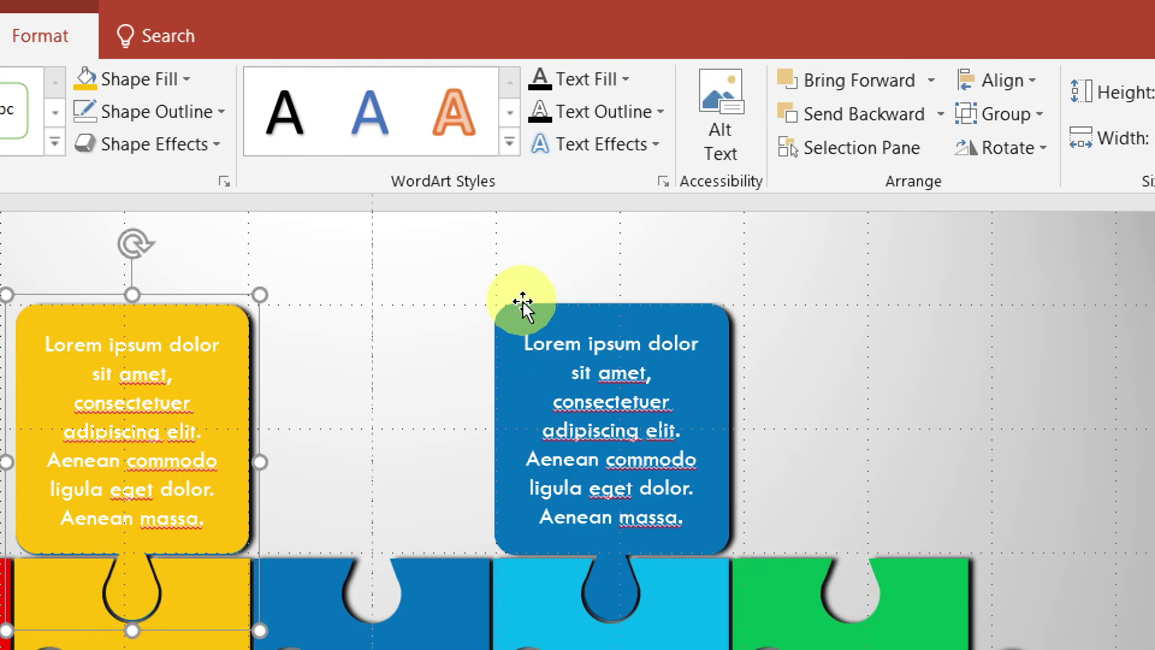
left_click(526, 307)
left_click(181, 79)
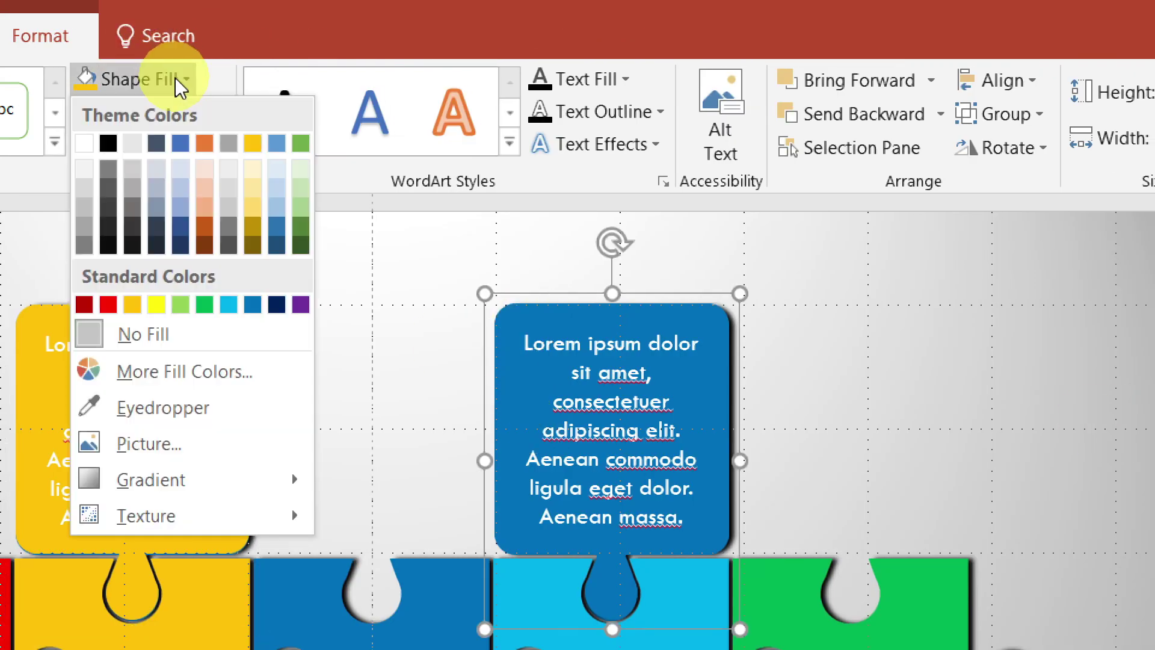
left_click(230, 301)
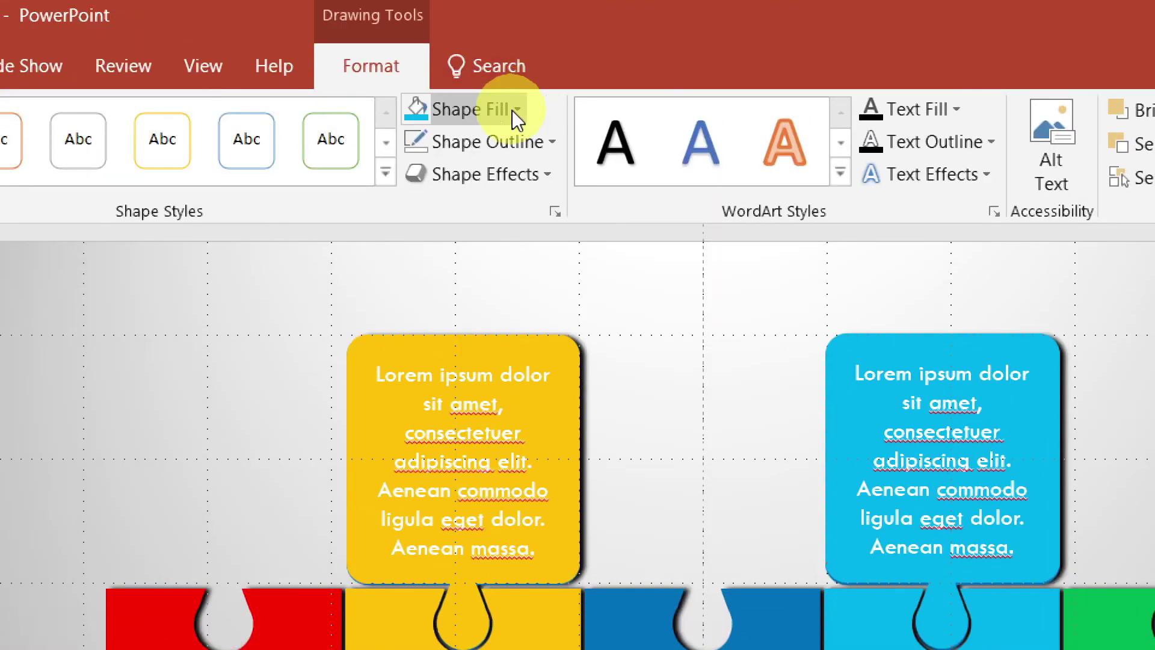
Fill the lower callouts red and green to match the red and green pieces.
left_click(516, 111)
left_click(435, 342)
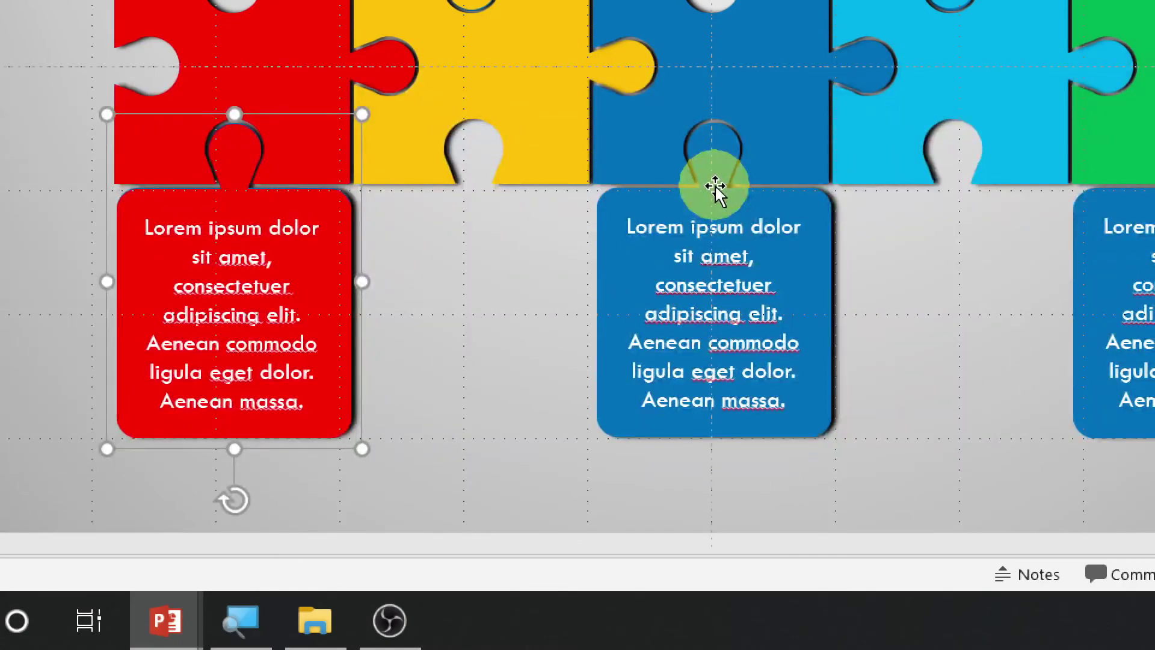
left_click(792, 193)
left_click(567, 204)
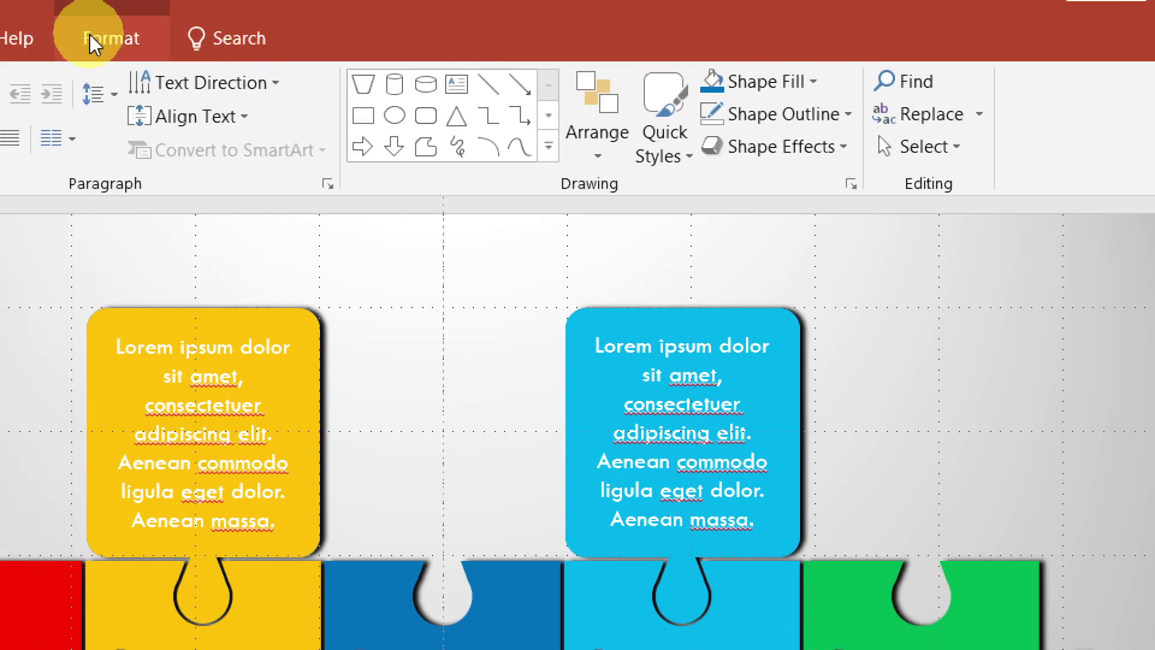
left_click(147, 40)
left_click(288, 82)
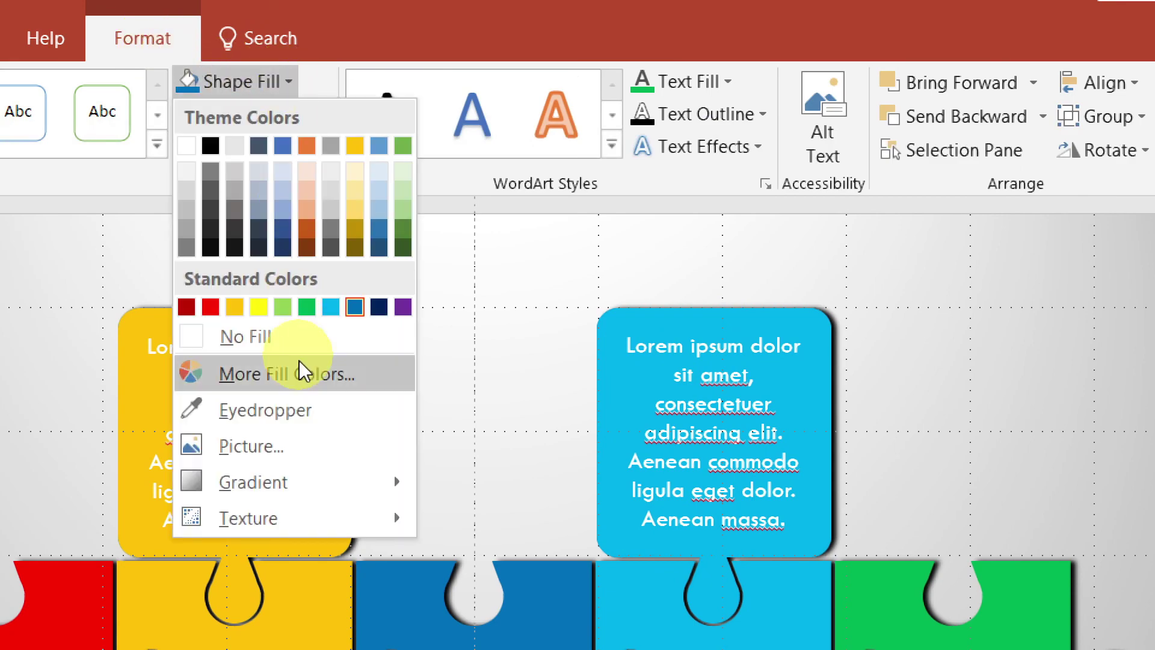
left_click(312, 306)
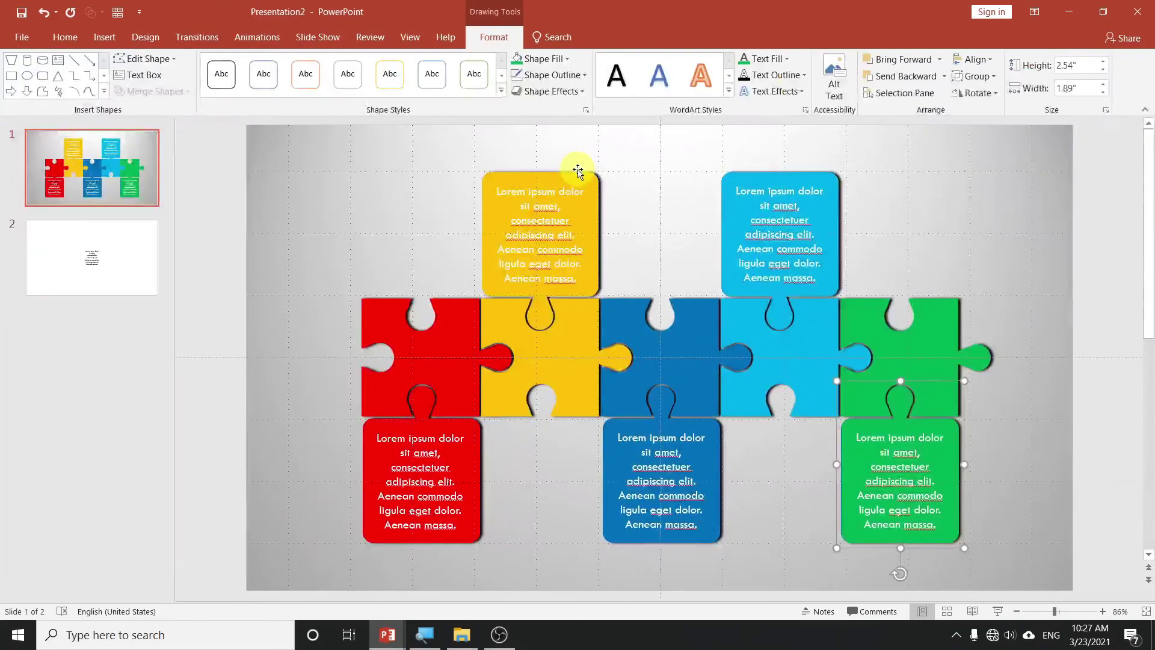
left_click(1050, 236)
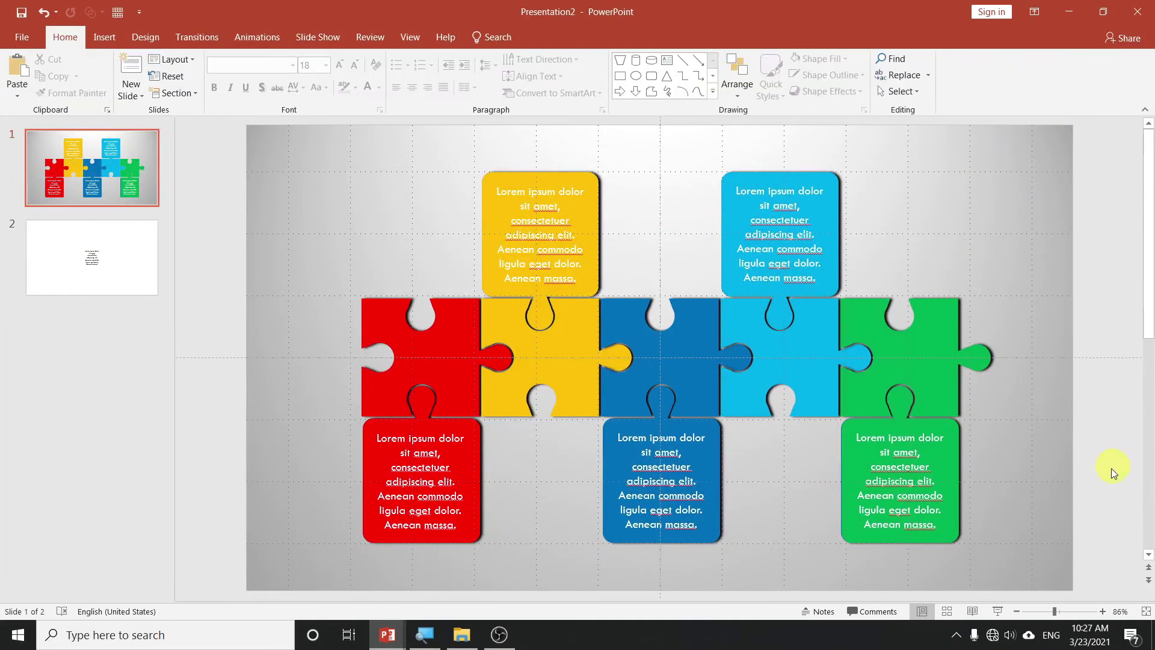
Start the slide show from slide 1 using the status-bar Slide Show button.
left_click(999, 611)
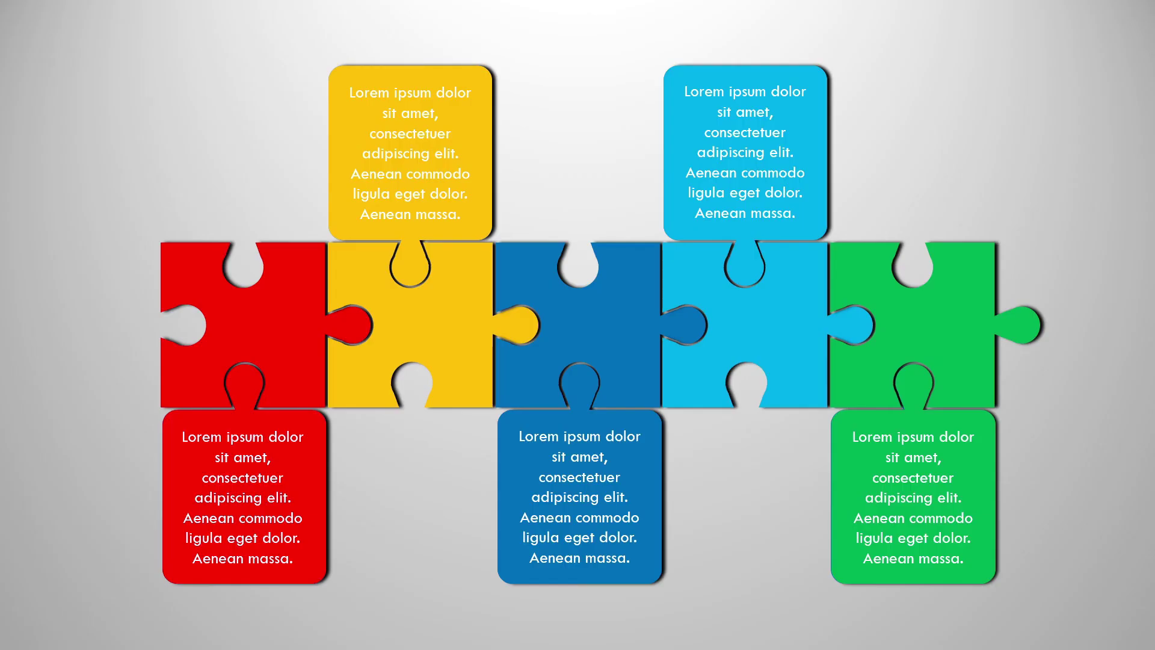